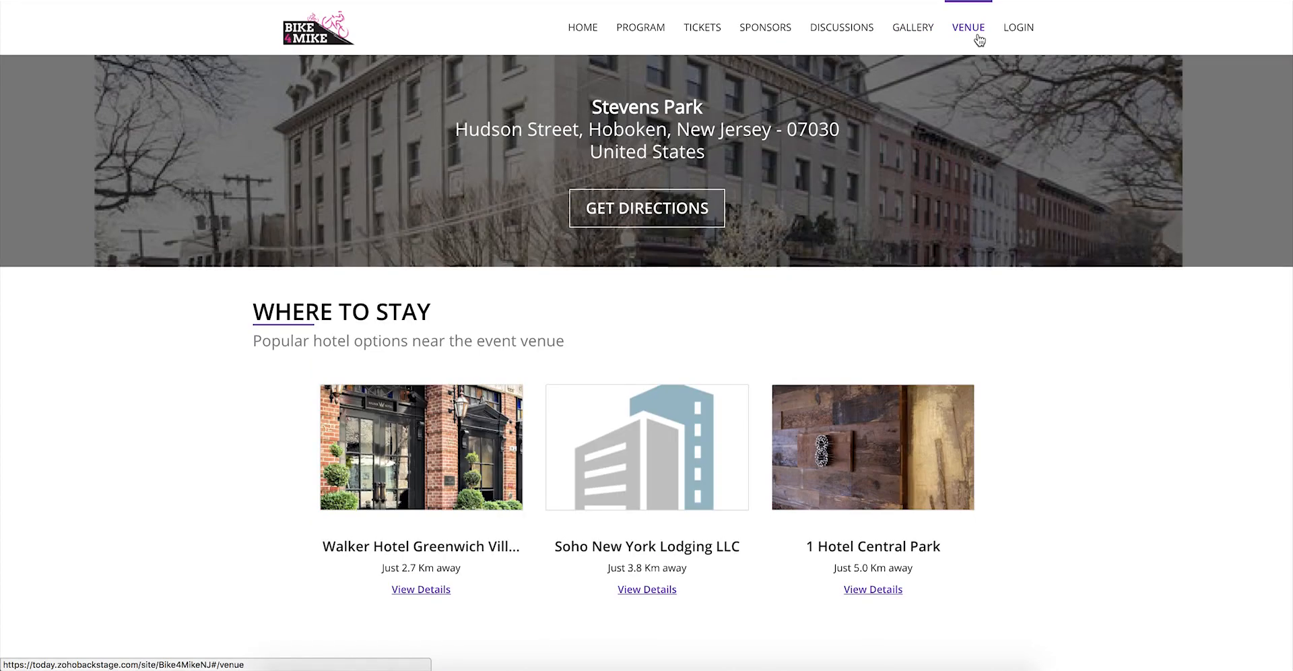
Step: Return to the home page, then enter the account e-mail and password on the Backstage sign-in form
{"action": "left_click", "coordinate": [579, 40]}
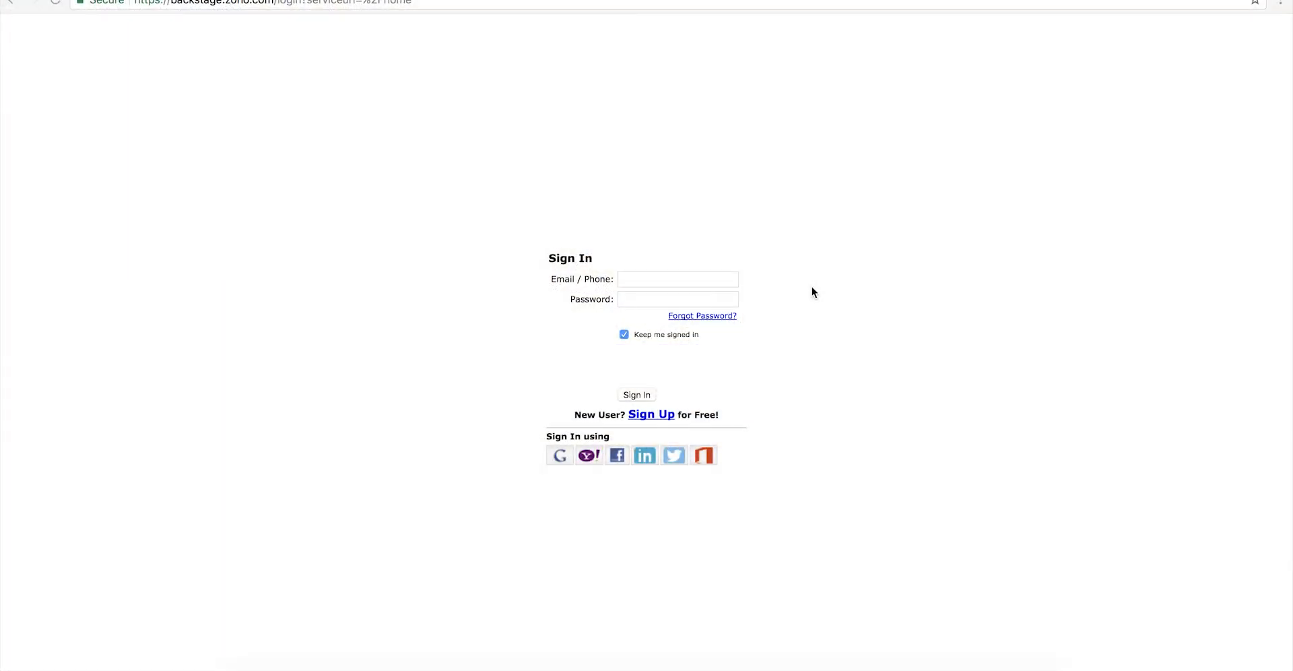
{"action": "left_click", "coordinate": [728, 282]}
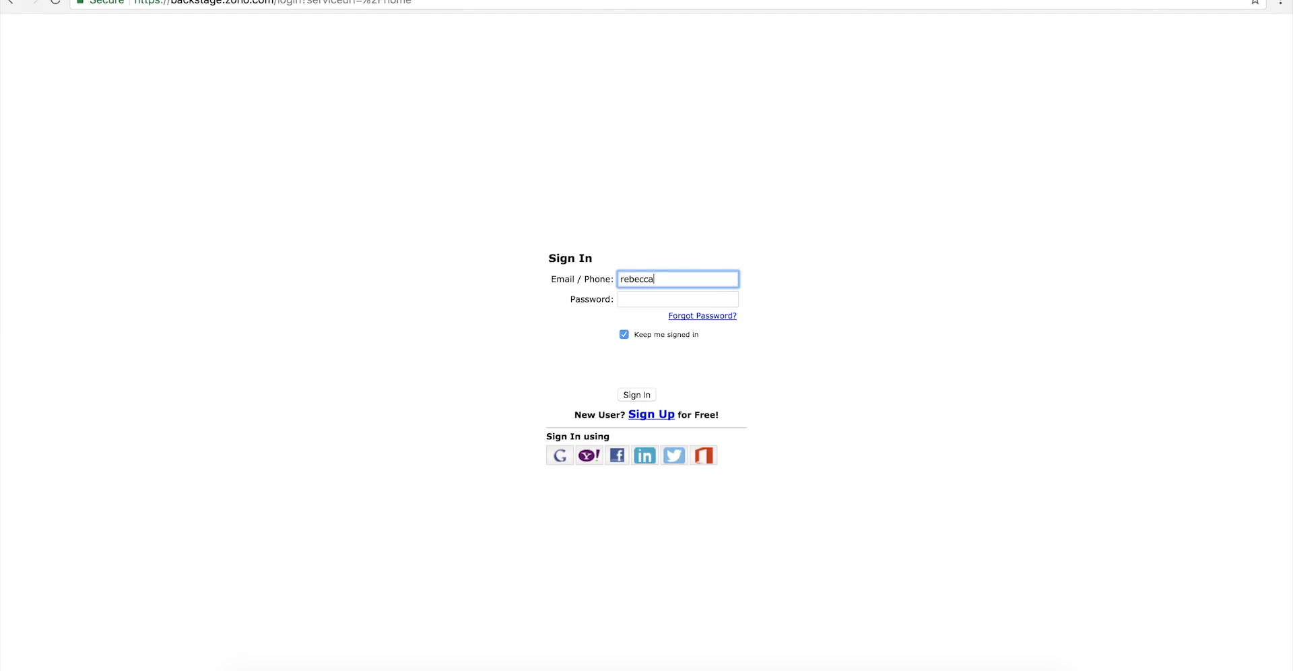
{"action": "left_click", "coordinate": [704, 299]}
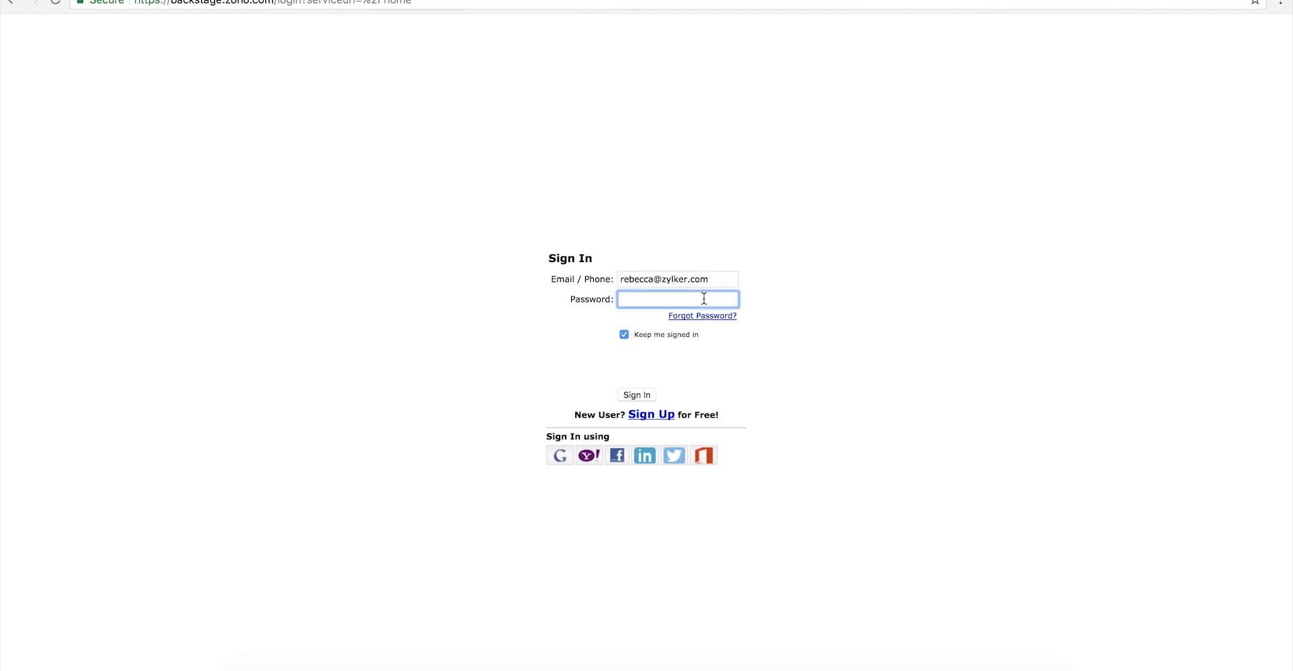
{"action": "type", "text": "••••••••••"}
Step: Sign in, then create a portal named 'Backstage Demo' with subdomain backstagedemo
{"action": "left_click", "coordinate": [637, 395]}
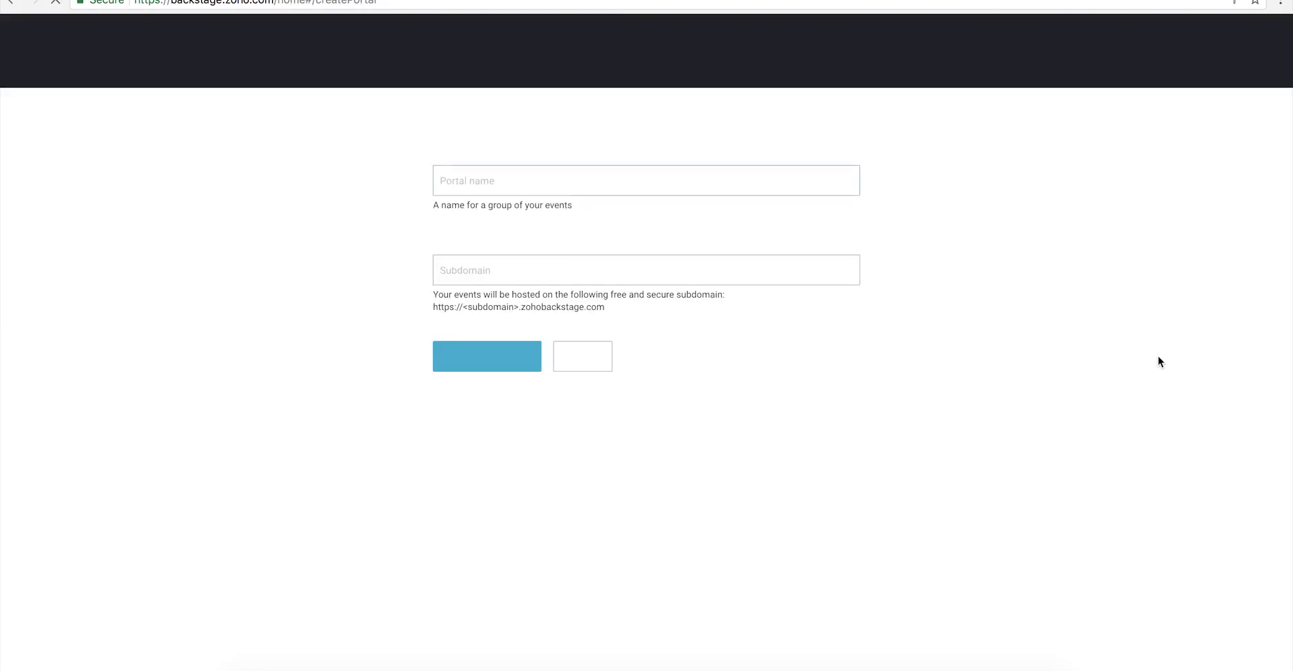
{"action": "type", "text": "Backstage Demo"}
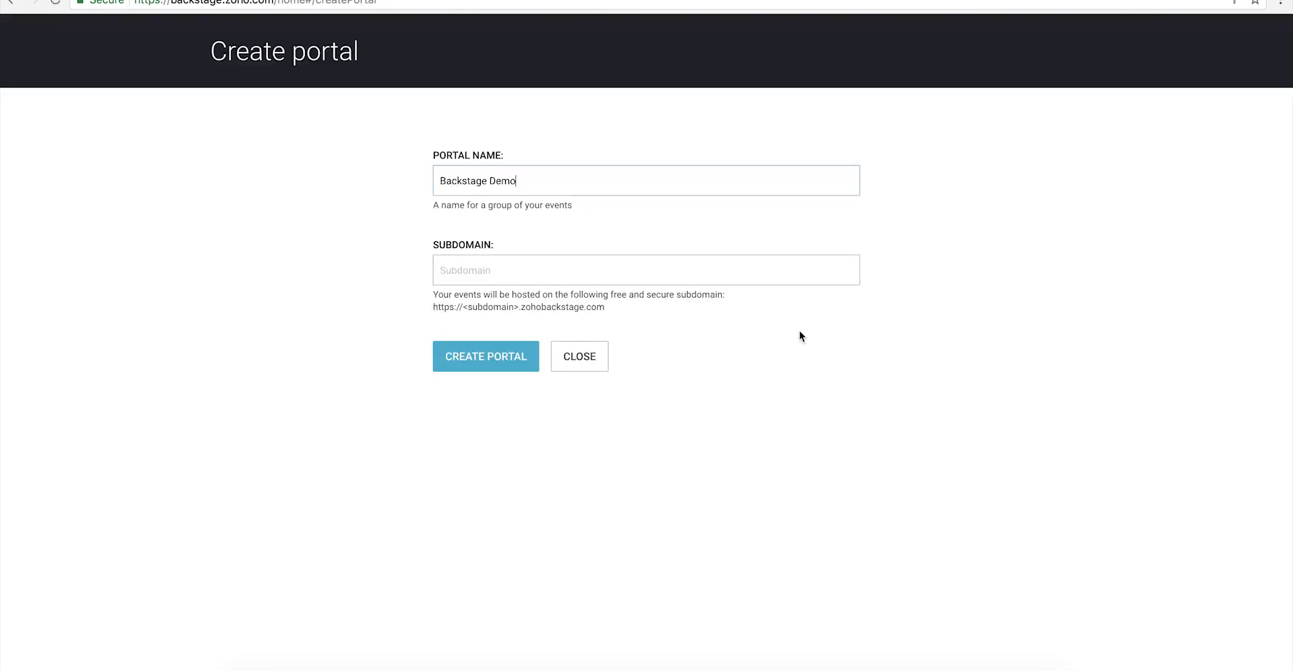
{"action": "left_click", "coordinate": [774, 268]}
{"action": "type", "text": "backsta"}
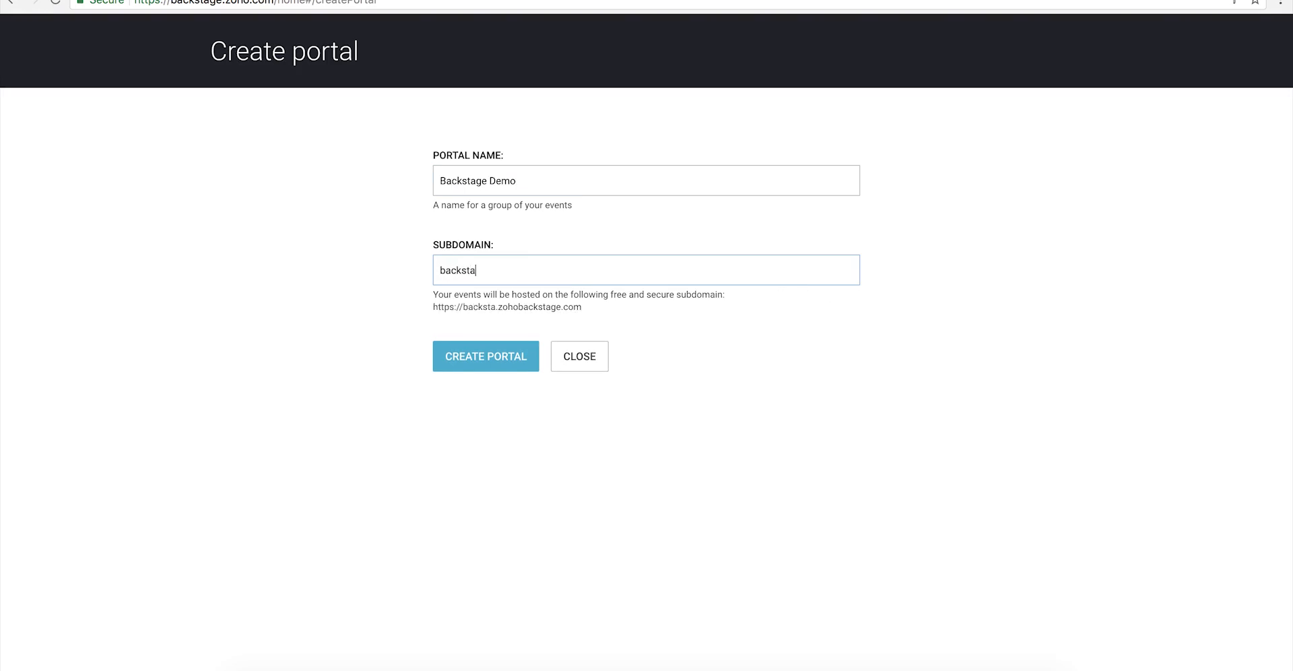
{"action": "type", "text": "gedemo"}
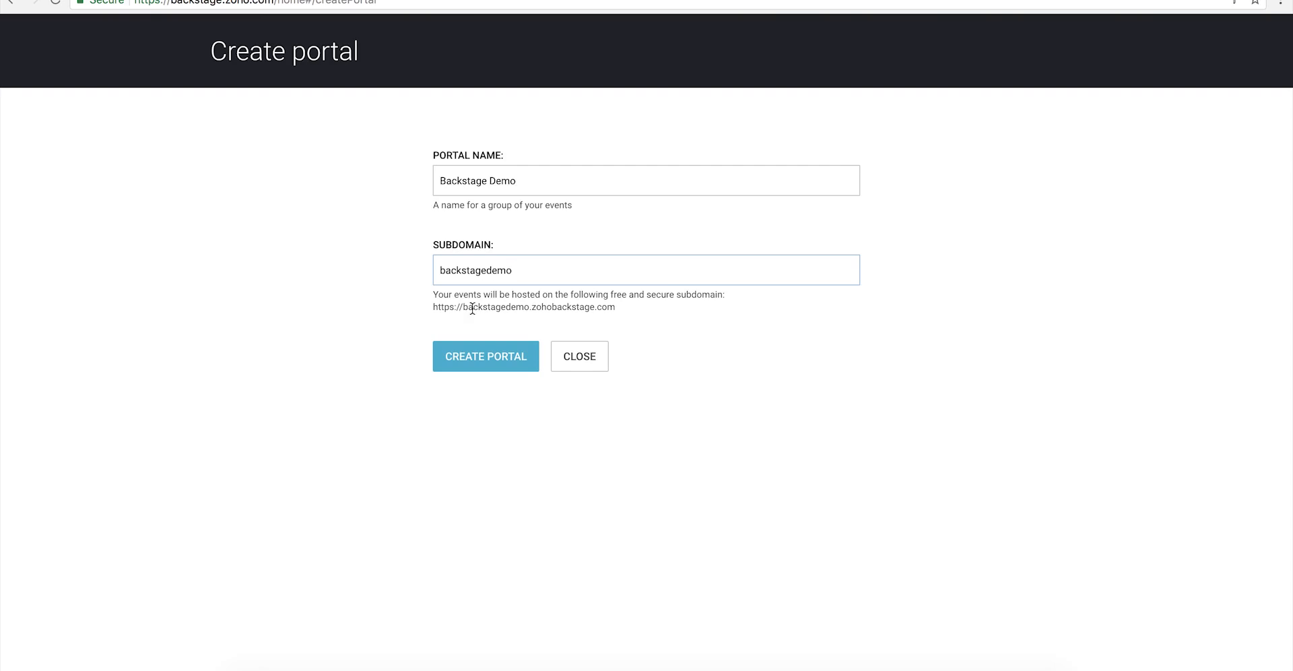
{"action": "left_click", "coordinate": [450, 373]}
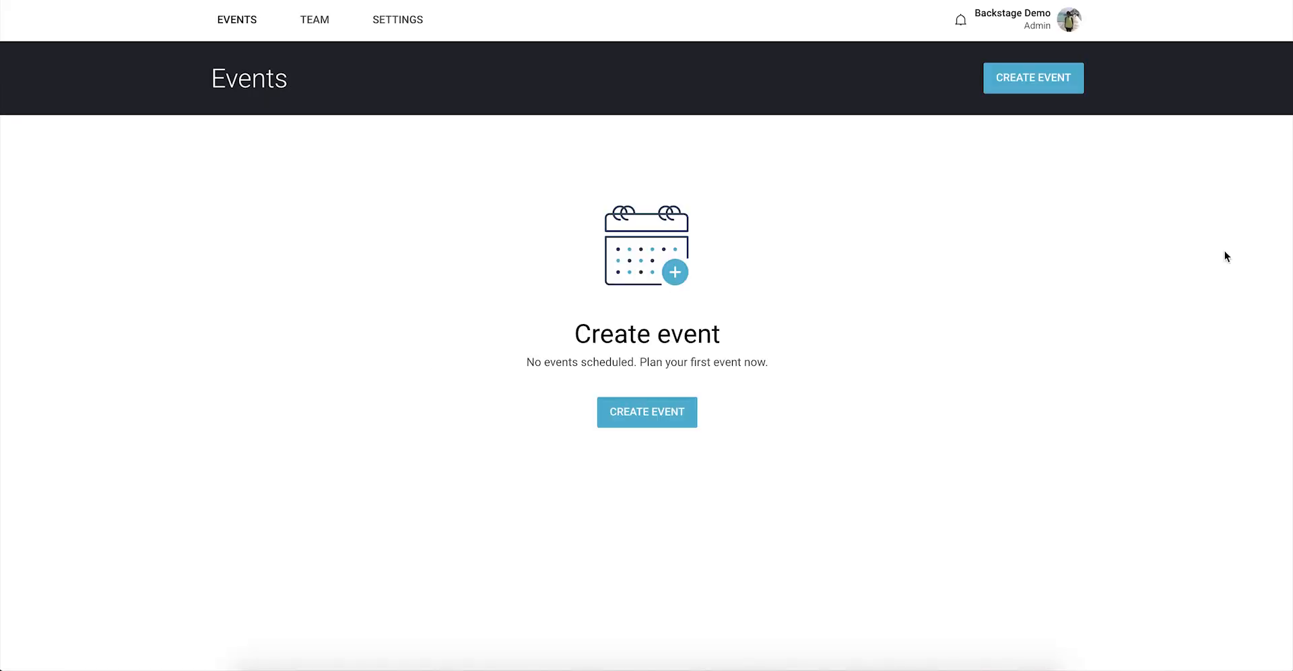
Step: Start a new event titled Bike4Mike with the end date set to 18 Jan 2018
{"action": "left_click", "coordinate": [1046, 90]}
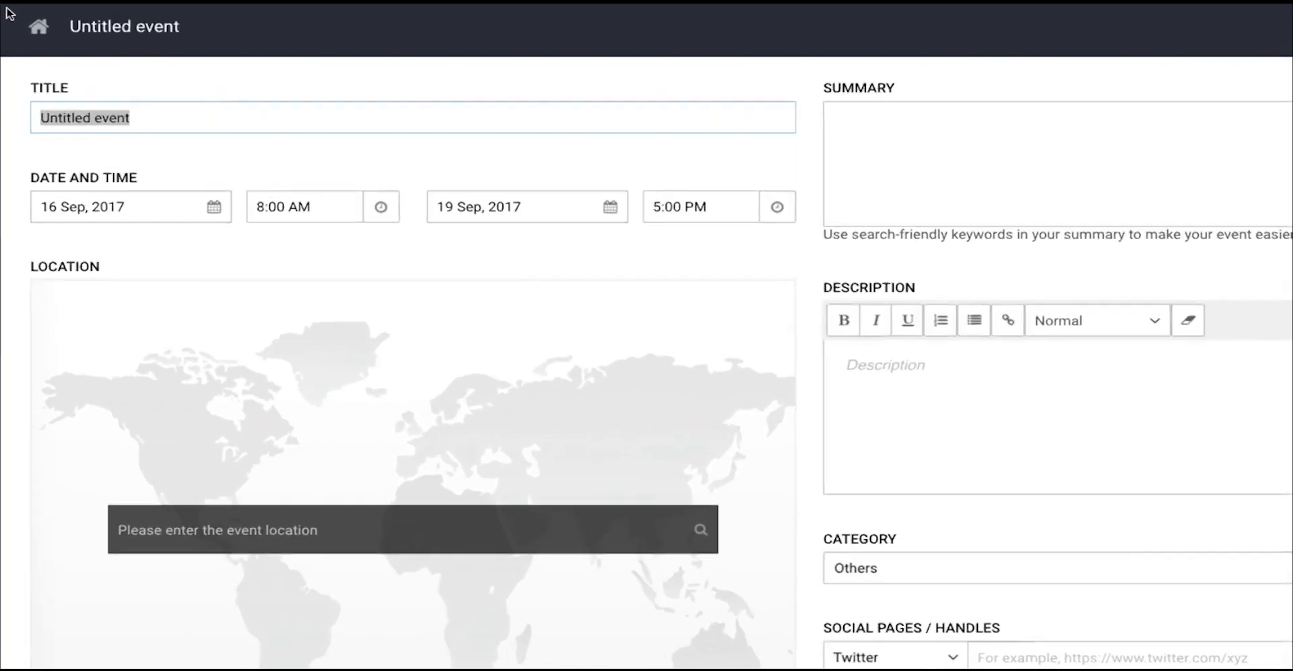
{"action": "type", "text": "Bike4M"}
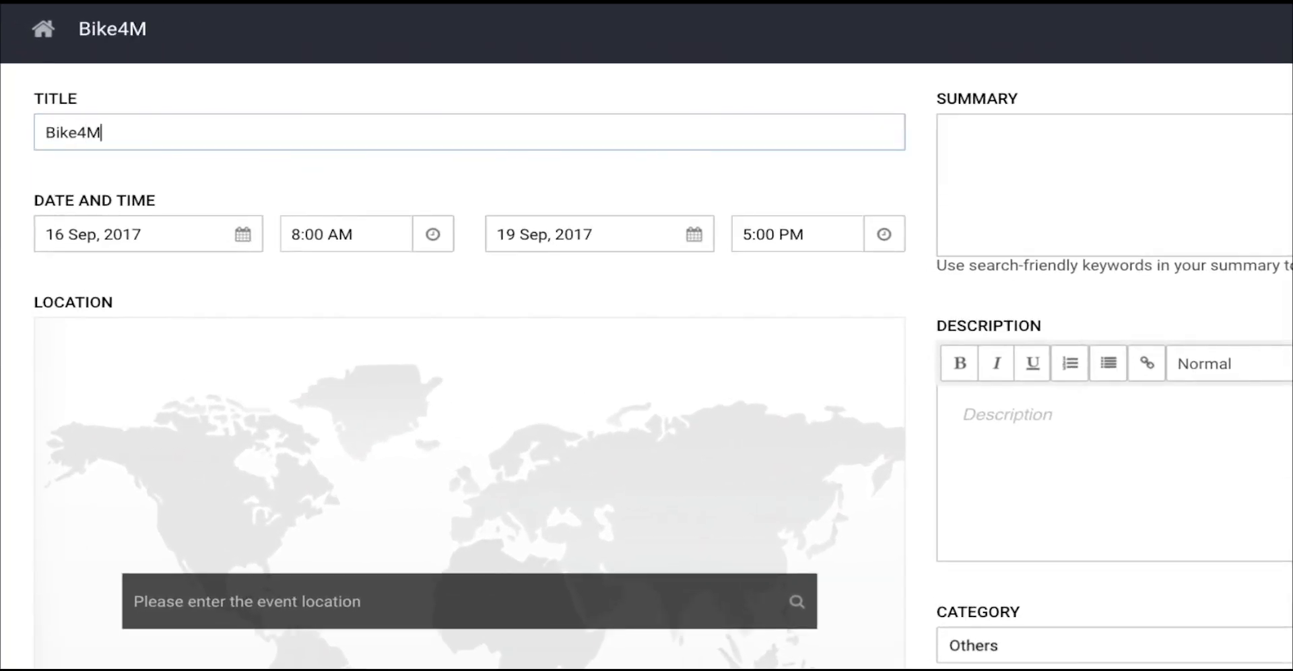
{"action": "type", "text": "ike"}
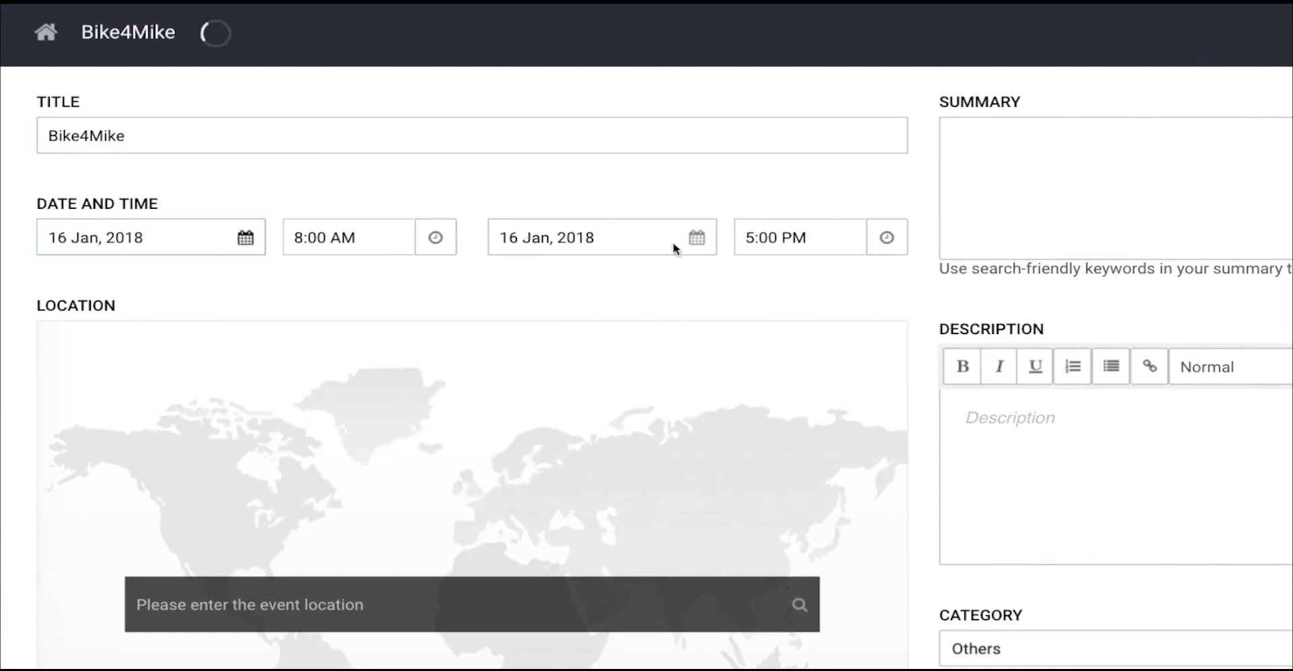
{"action": "left_click", "coordinate": [693, 234]}
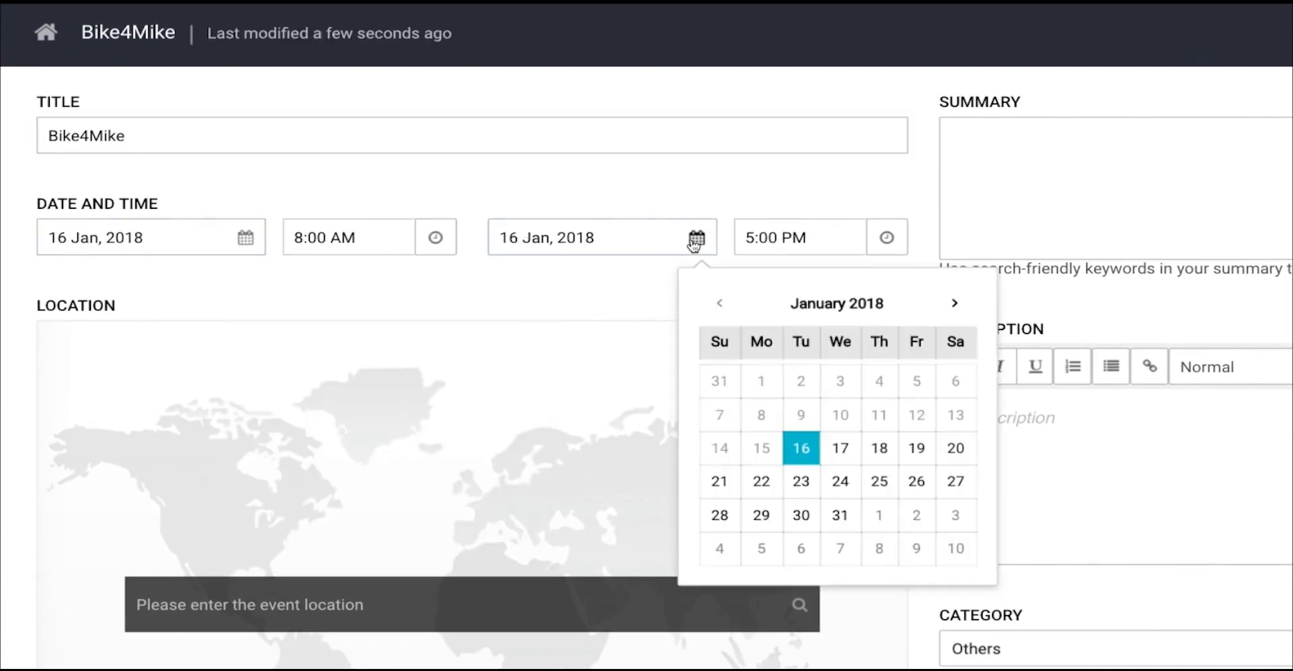
{"action": "left_click", "coordinate": [888, 447]}
{"action": "left_click", "coordinate": [435, 237]}
{"action": "left_click", "coordinate": [886, 237]}
Step: Set the event location to Stevens Park, Hudson Street, Hoboken, NJ, United States
{"action": "left_click", "coordinate": [424, 604]}
{"action": "type", "text": "Steven"}
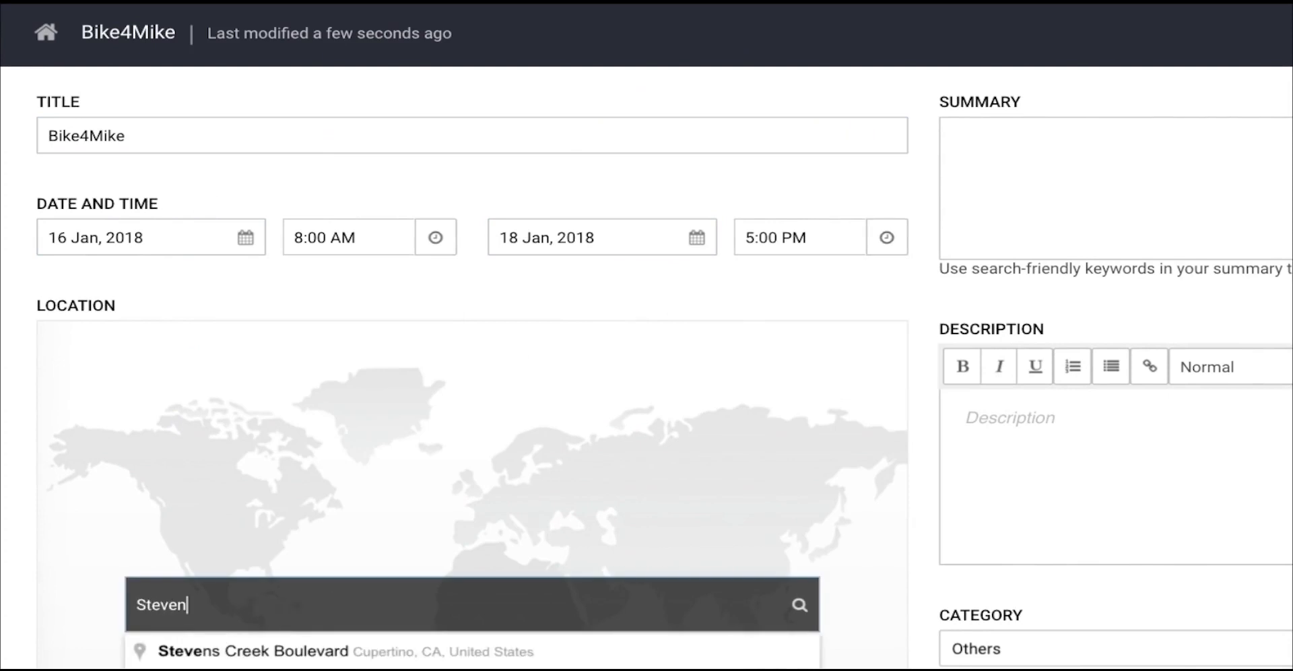
{"action": "type", "text": "s Park, Hudson Street, Hoboken, NJ, United States"}
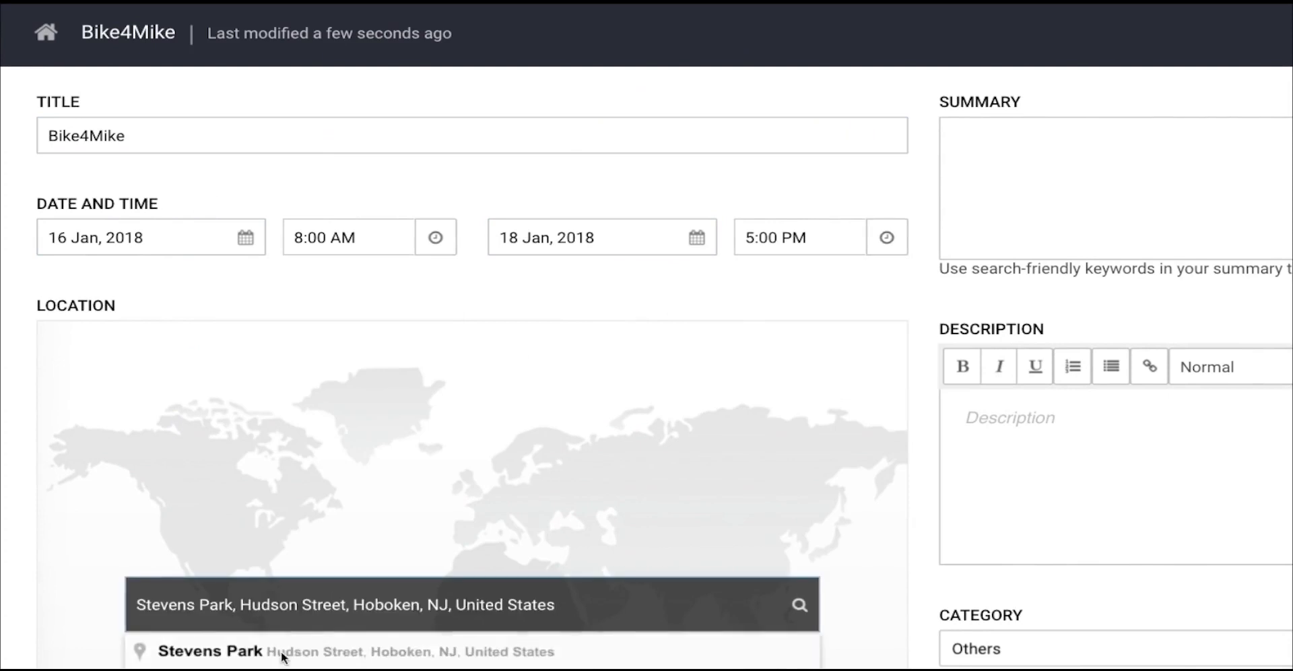
{"action": "left_click", "coordinate": [283, 655]}
Step: Replace the location picture with the Ferris wheel photo hoboken-stevens-park.jpg from Documents
{"action": "scroll", "coordinate": [269, 559], "scroll_direction": "down", "scroll_amount": 4}
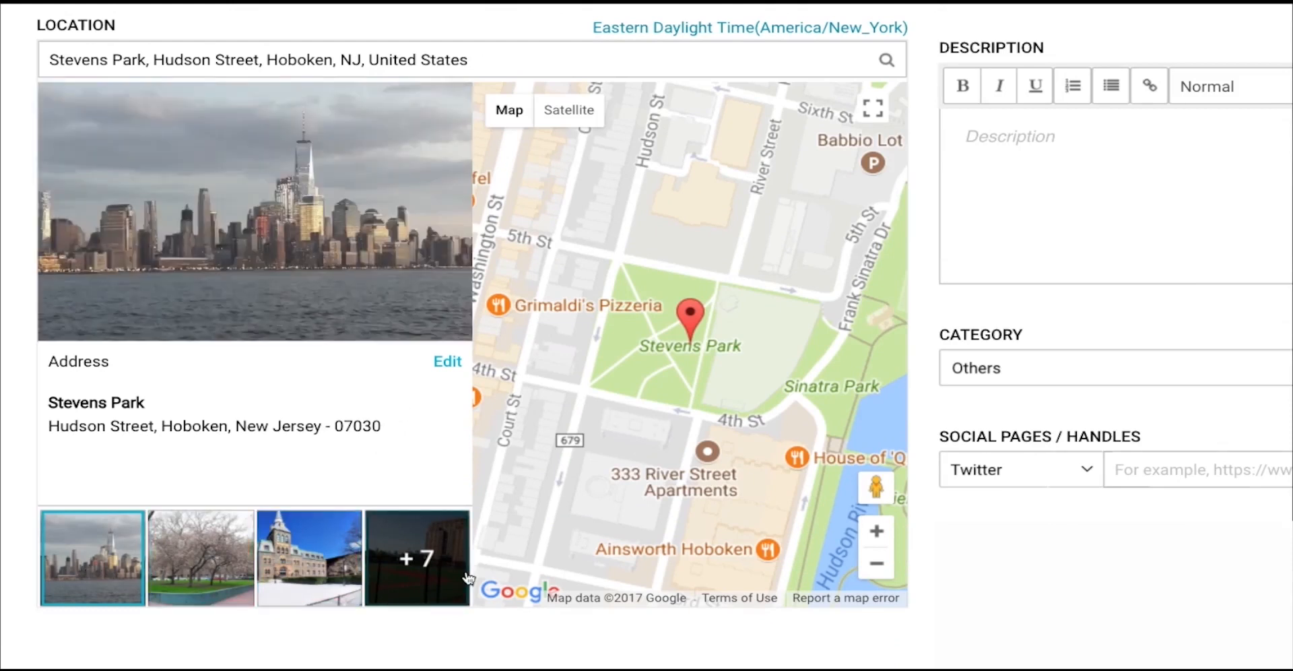
{"action": "mouse_move", "coordinate": [215, 245]}
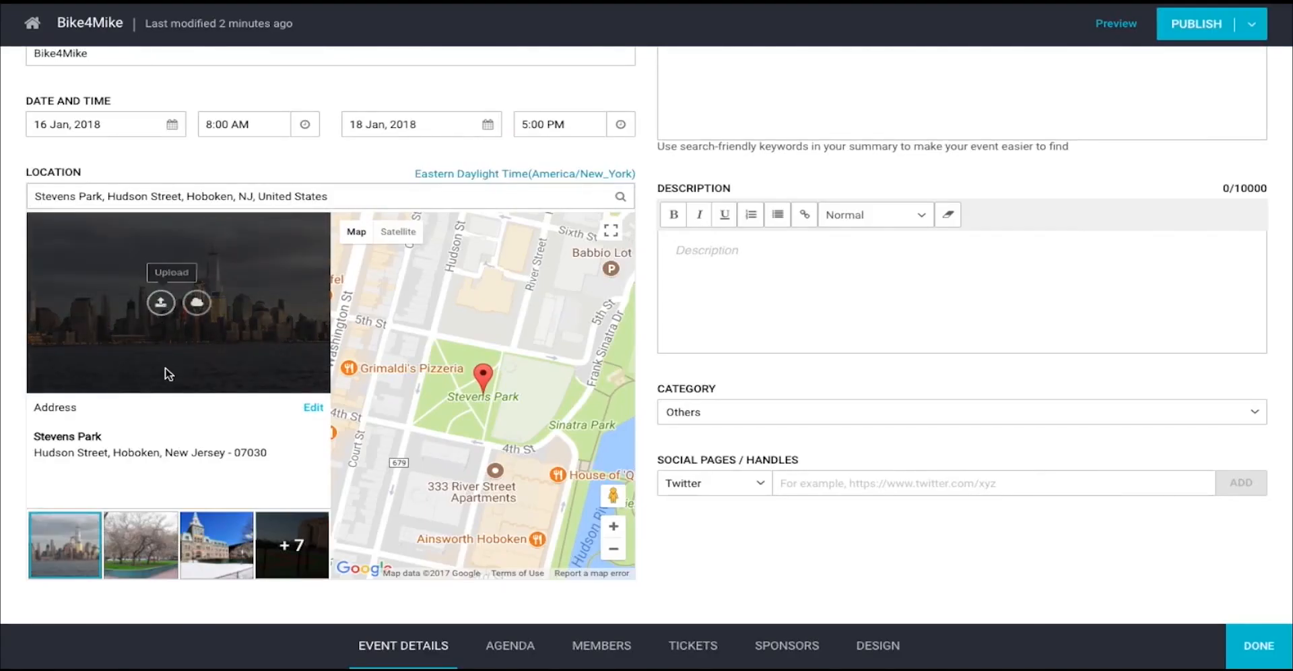
{"action": "left_click", "coordinate": [161, 303]}
{"action": "left_click", "coordinate": [400, 65]}
{"action": "left_click", "coordinate": [920, 280]}
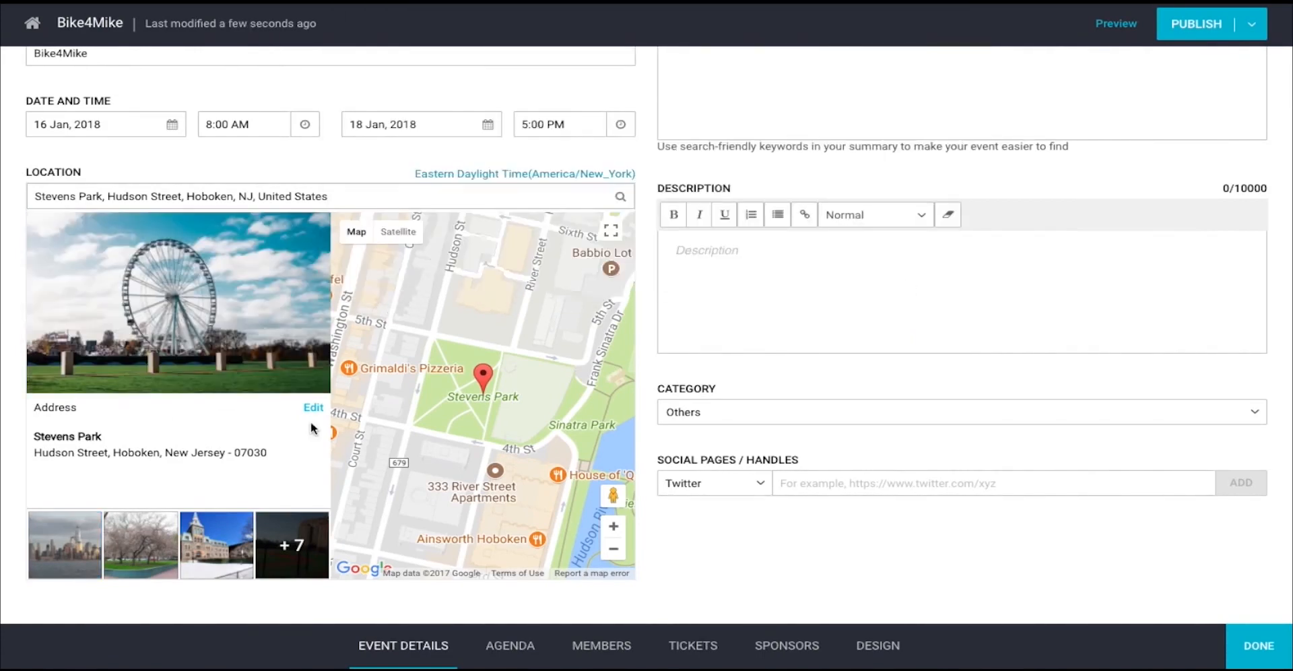
{"action": "left_click", "coordinate": [512, 182]}
{"action": "scroll", "coordinate": [580, 390], "scroll_direction": "down", "scroll_amount": 3}
Step: Set the time zone to New York and paste in the prepared event summary
{"action": "left_click", "coordinate": [585, 370]}
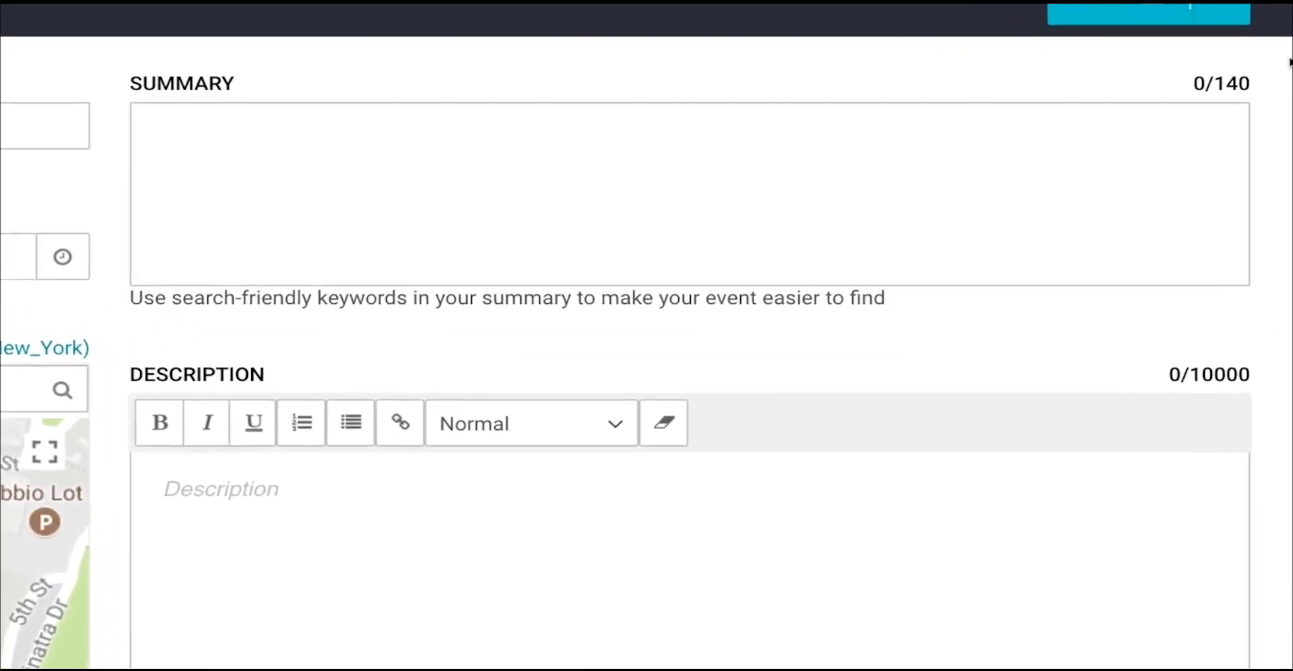
{"action": "left_click", "coordinate": [1018, 122]}
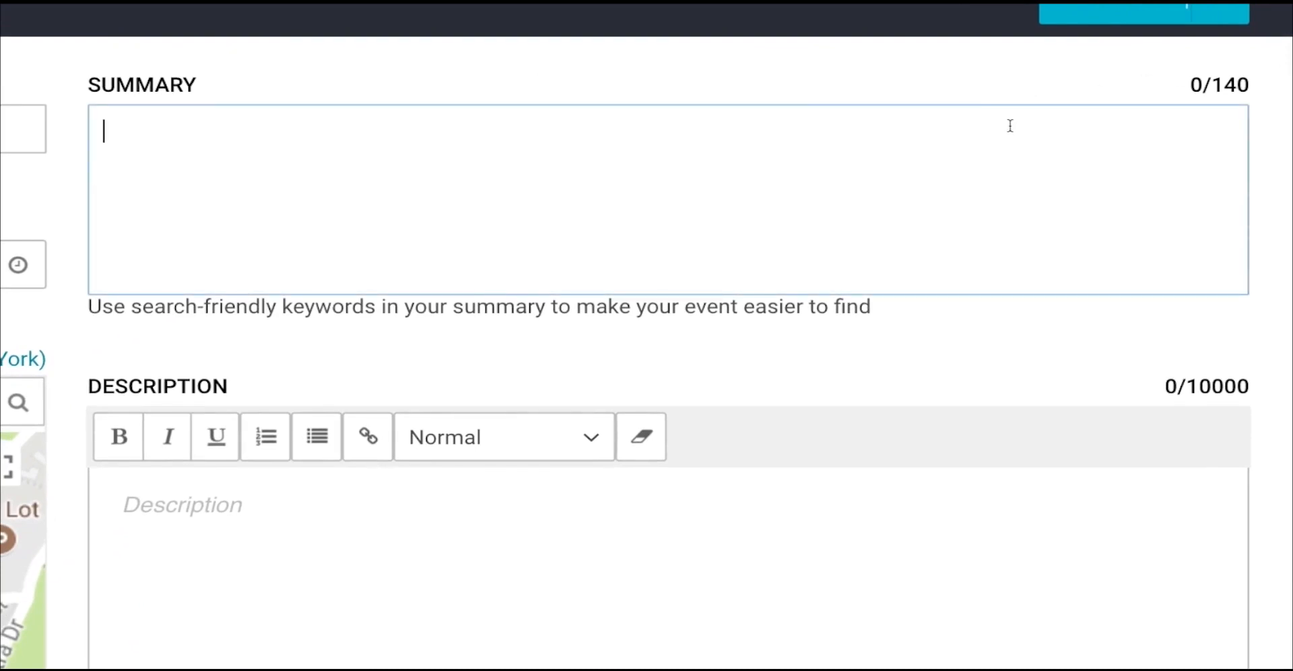
{"action": "double_click", "coordinate": [631, 133]}
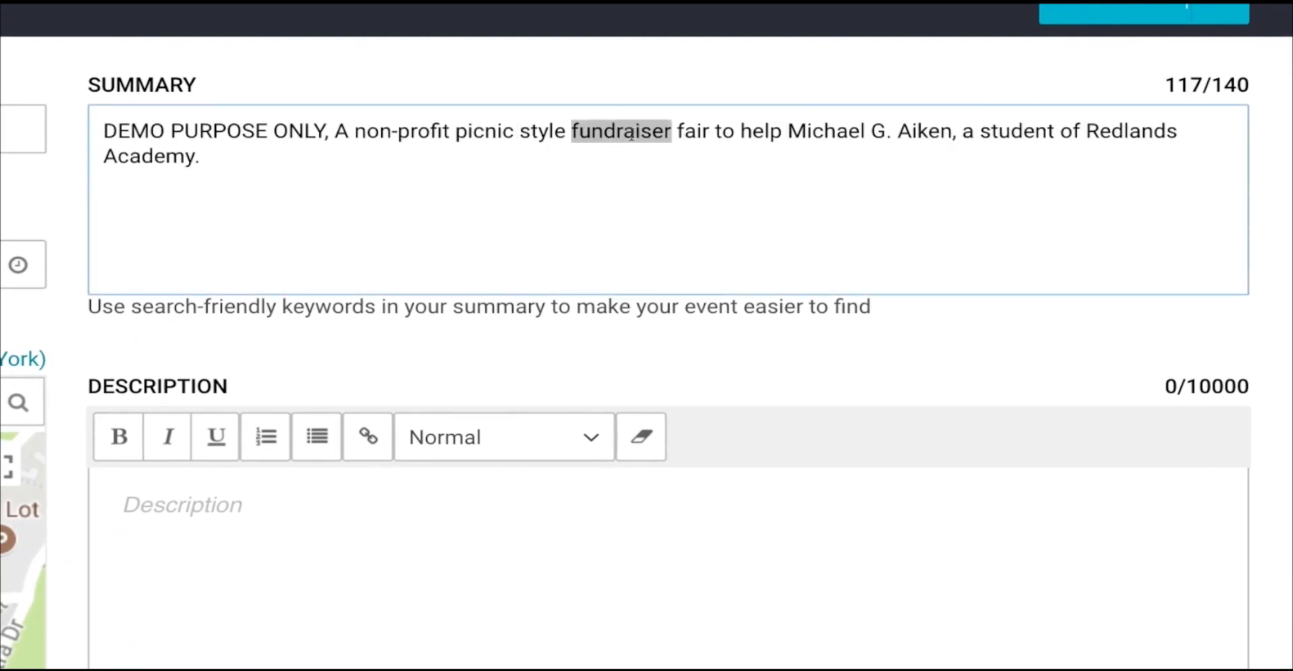
{"action": "double_click", "coordinate": [1143, 132]}
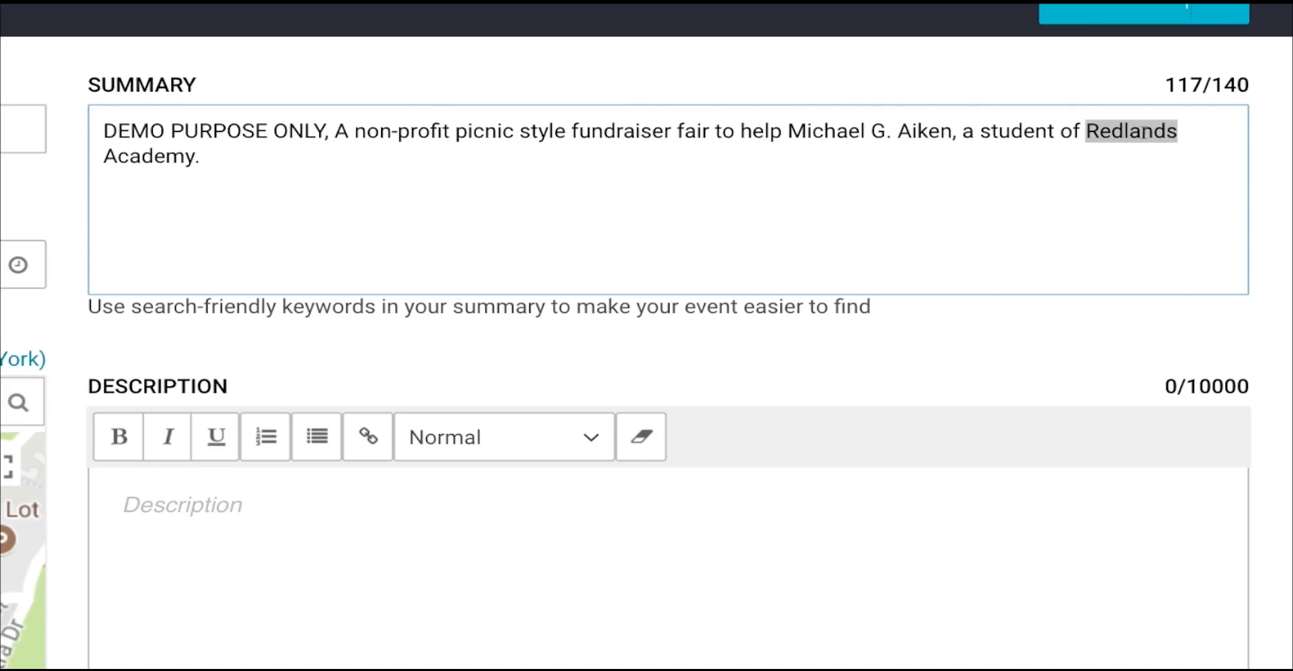
{"action": "left_click", "coordinate": [1004, 347]}
Step: Paste the event description and bold the person's name and the closing phrase
{"action": "scroll", "coordinate": [1002, 342], "scroll_direction": "down", "scroll_amount": 3}
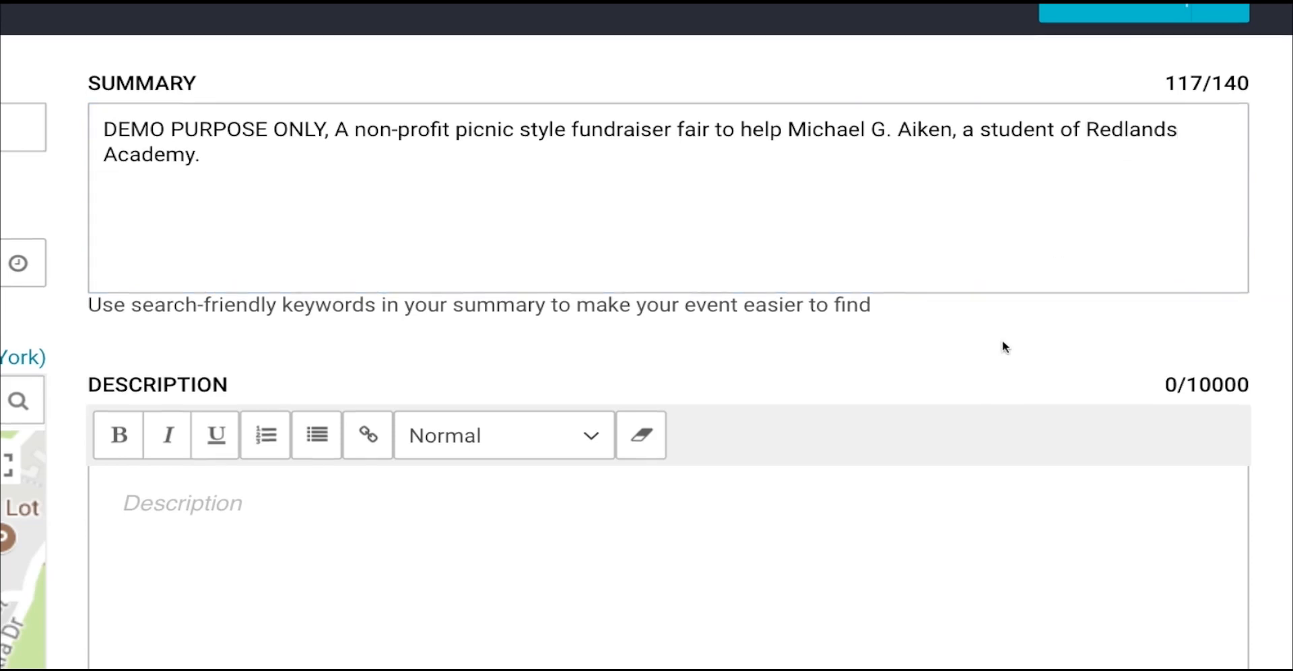
{"action": "left_click", "coordinate": [650, 428]}
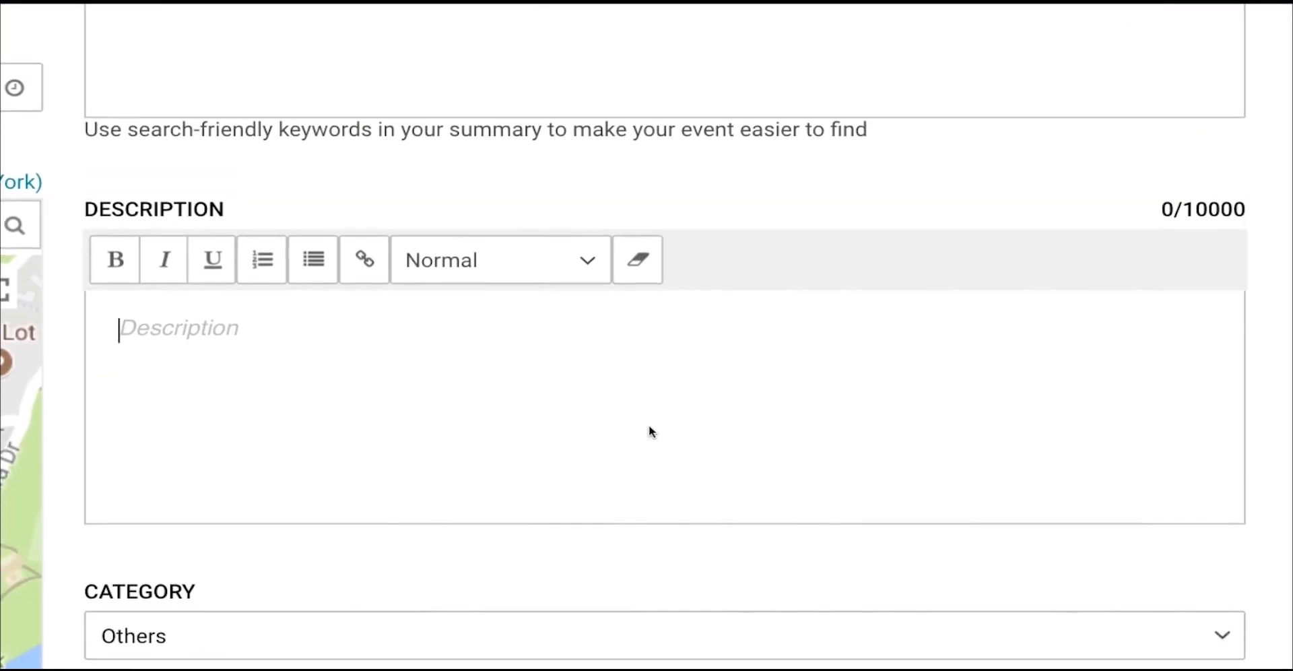
{"action": "key", "text": "super+v"}
{"action": "scroll", "coordinate": [284, 320], "scroll_direction": "up", "scroll_amount": 1}
{"action": "left_click_drag", "start_coordinate": [282, 333], "coordinate": [455, 333]}
{"action": "key", "text": "super+b"}
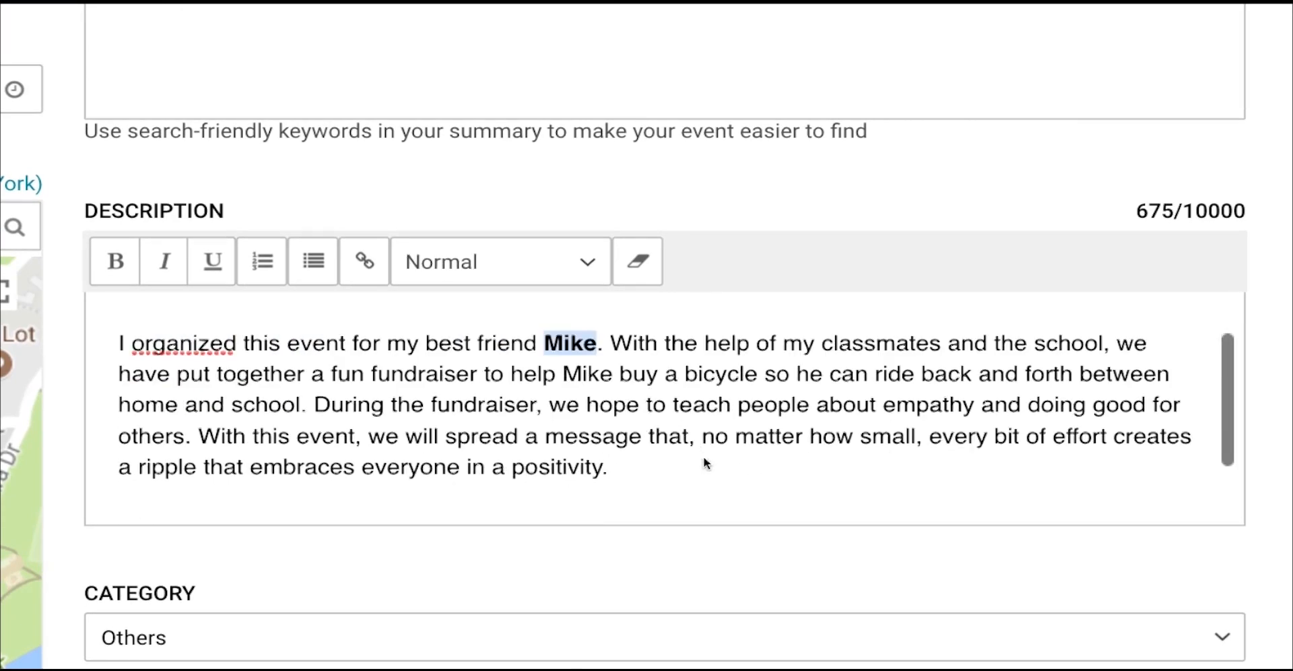
{"action": "left_click_drag", "start_coordinate": [702, 437], "coordinate": [600, 468]}
{"action": "key", "text": "super+b"}
Step: Keep the event category set to Others
{"action": "scroll", "coordinate": [600, 467], "scroll_direction": "down", "scroll_amount": 3}
{"action": "scroll", "coordinate": [583, 551], "scroll_direction": "down", "scroll_amount": 5}
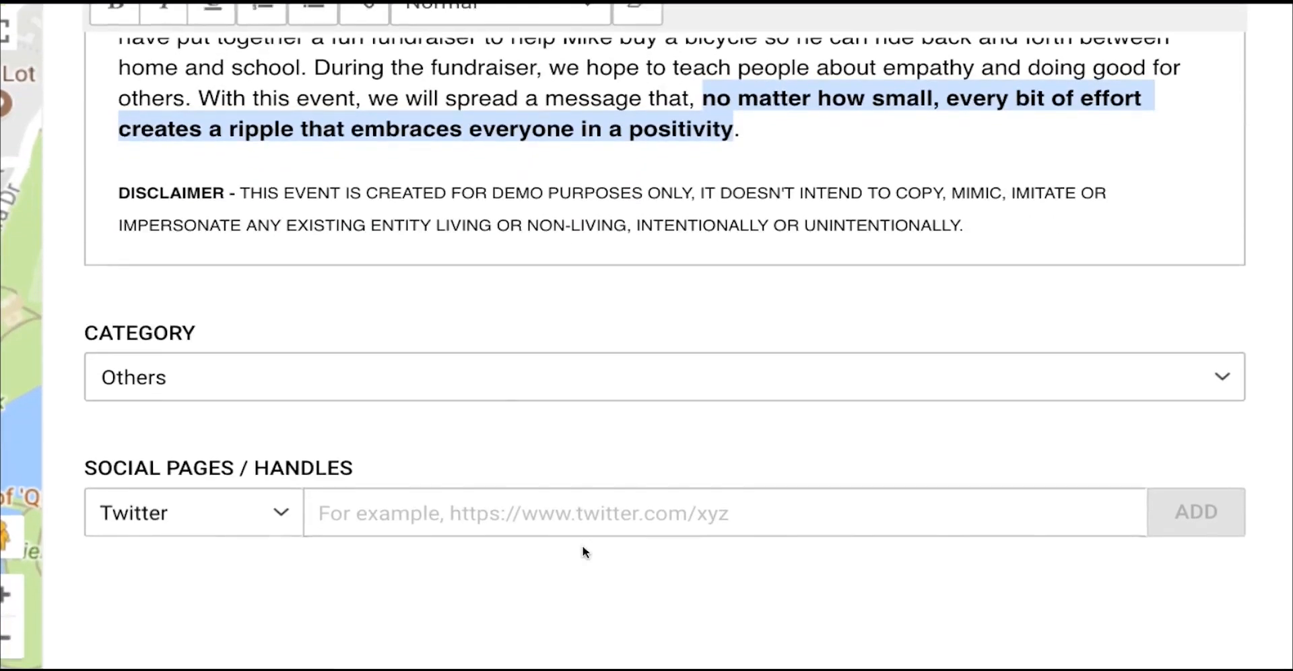
{"action": "left_click", "coordinate": [534, 217]}
{"action": "scroll", "coordinate": [407, 454], "scroll_direction": "down", "scroll_amount": 20}
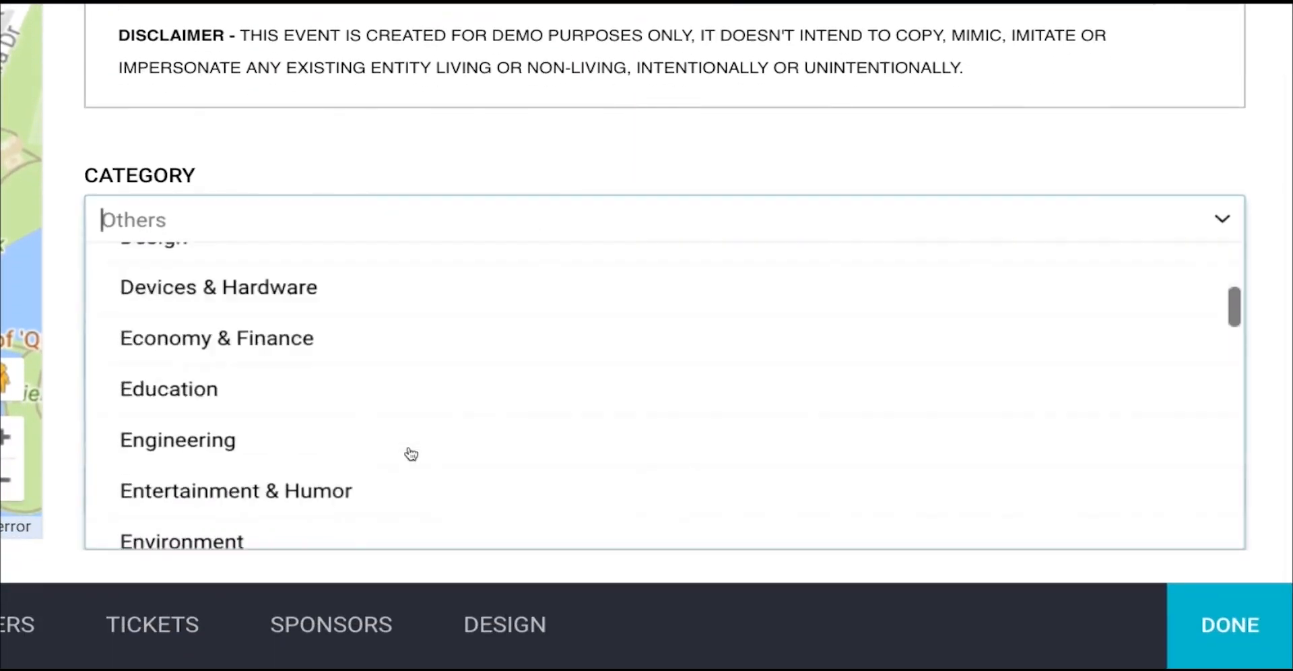
{"action": "left_click", "coordinate": [220, 361]}
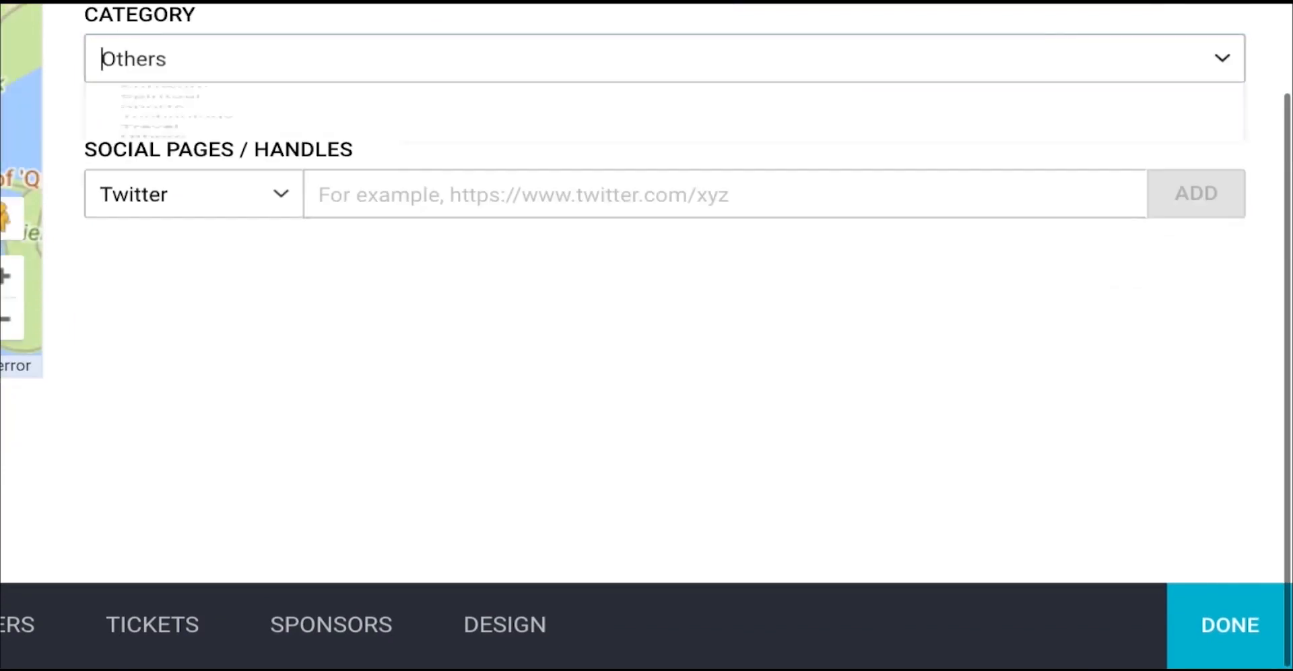
Step: Add twitter.com/bike4mike and facebook.com/bike4mike as the event's social links
{"action": "left_click", "coordinate": [426, 202]}
{"action": "type", "text": "twitter.com/bike4mike"}
{"action": "key", "text": "Return"}
{"action": "type", "text": "facebook.com/bike4mike"}
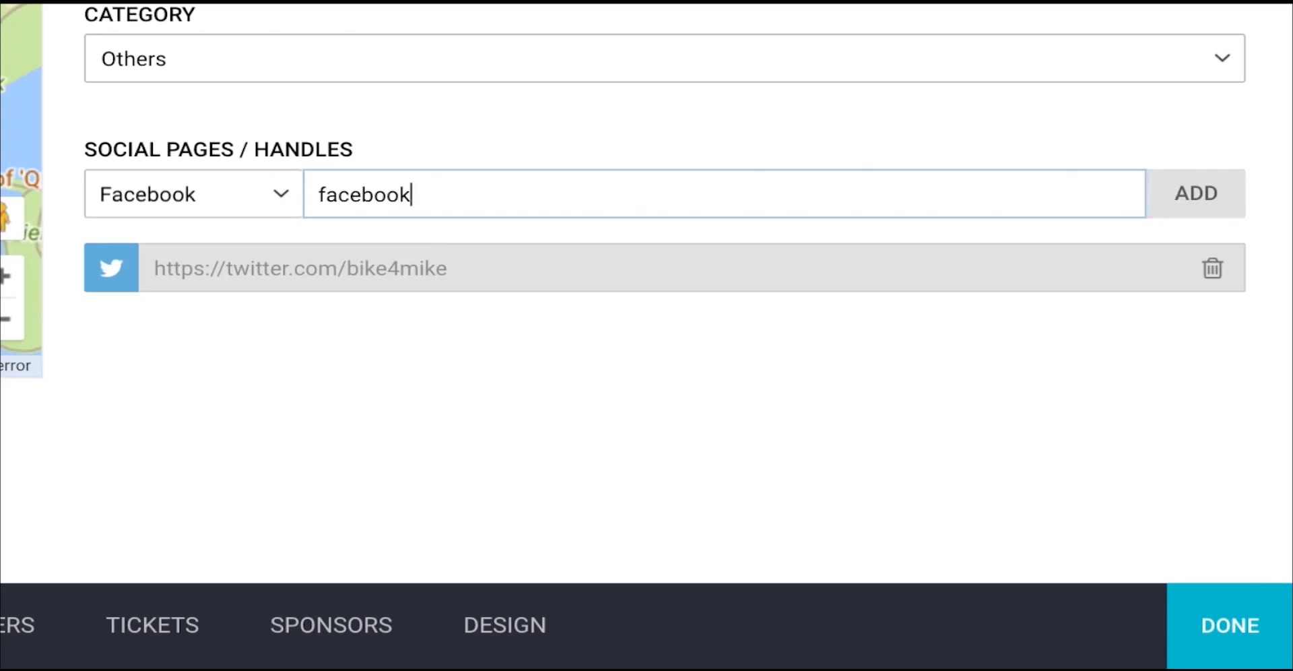
{"action": "key", "text": "Return"}
Step: Add linkedin.com/in/bike4mike and youtube.com/bike4mike as further social handles
{"action": "left_click", "coordinate": [747, 201]}
{"action": "type", "text": "linkedin.com/in/bike4mike"}
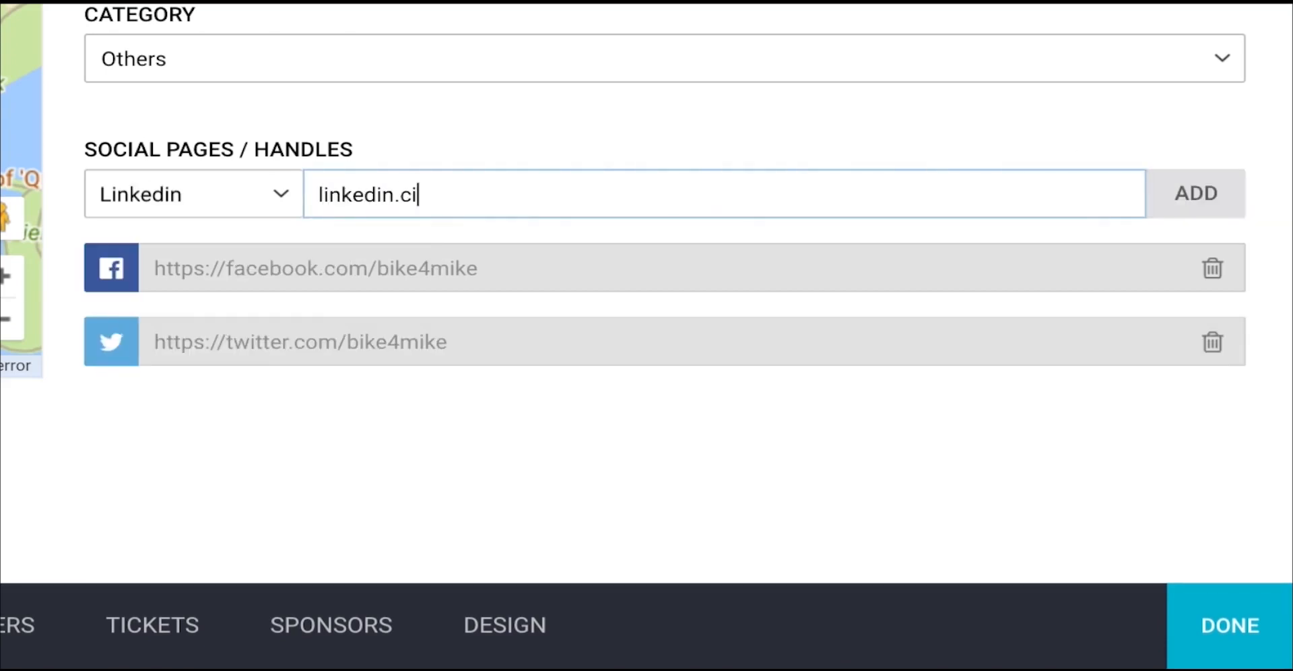
{"action": "left_click", "coordinate": [1238, 186]}
{"action": "type", "text": "youtube.com/bike4mike"}
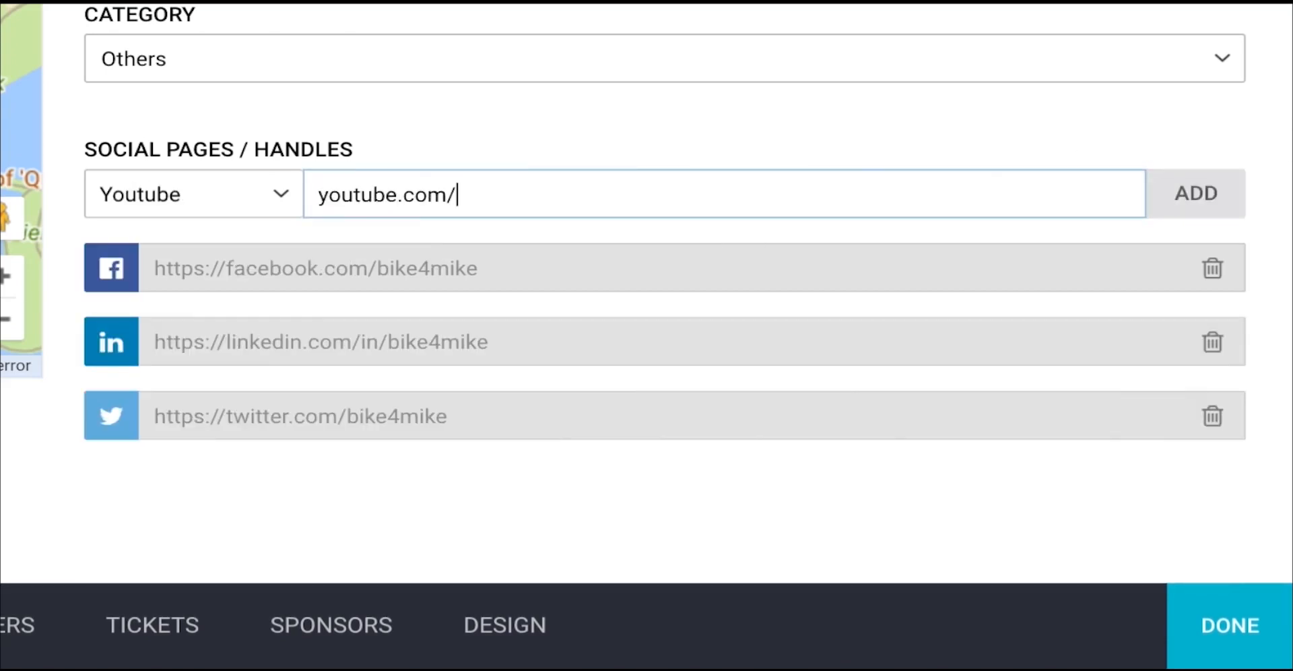
{"action": "left_click", "coordinate": [1183, 196]}
{"action": "scroll", "coordinate": [902, 258], "scroll_direction": "down", "scroll_amount": 1}
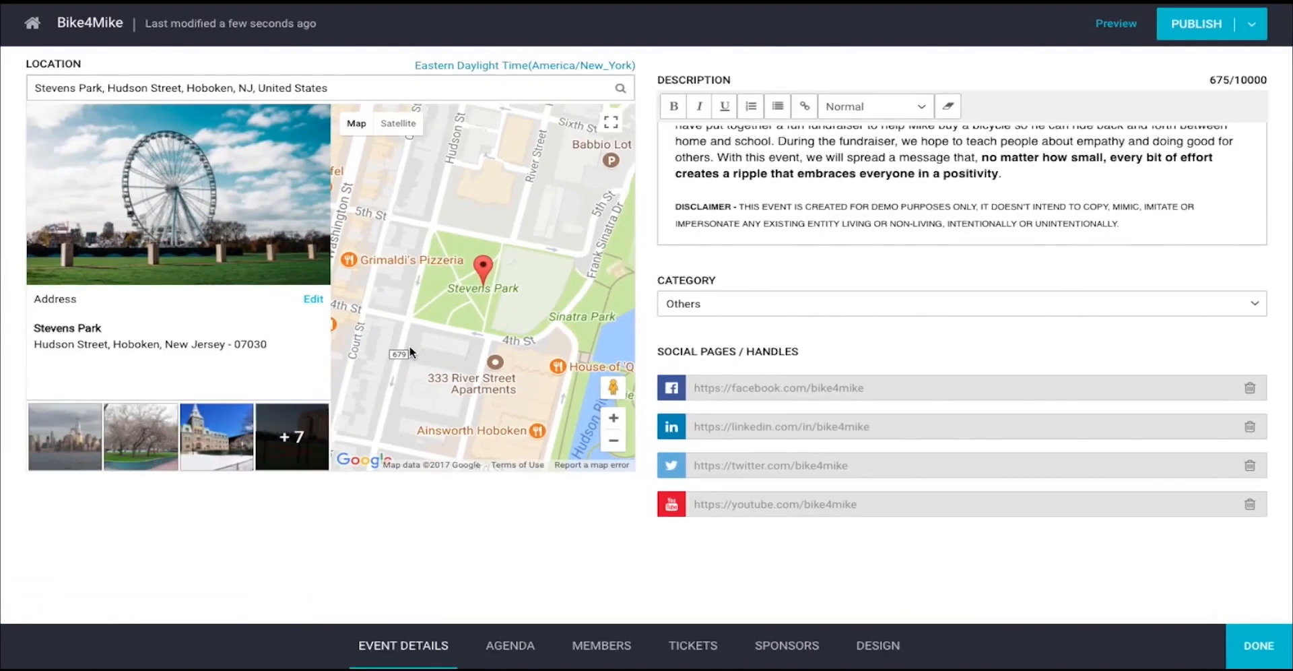
{"action": "scroll", "coordinate": [684, 291], "scroll_direction": "up", "scroll_amount": 3}
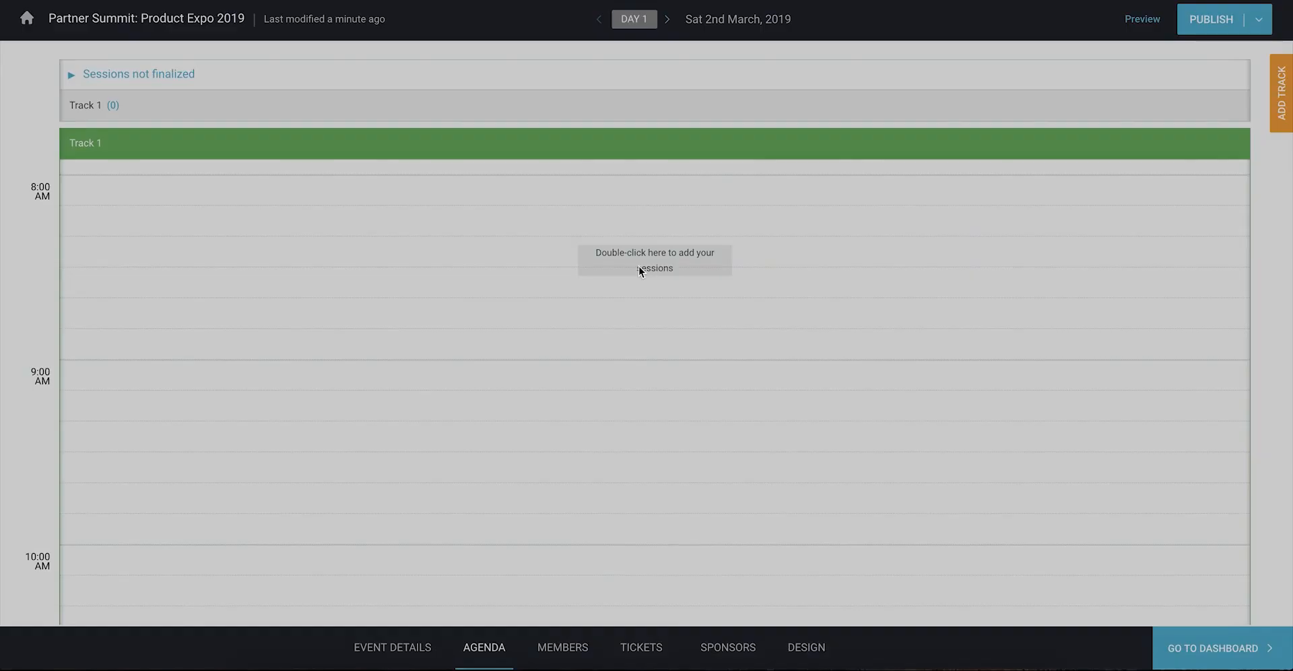
Step: Add a 1 hr 0 min Registration session described 'Registration for Day 1' to the empty track
{"action": "double_click", "coordinate": [640, 269]}
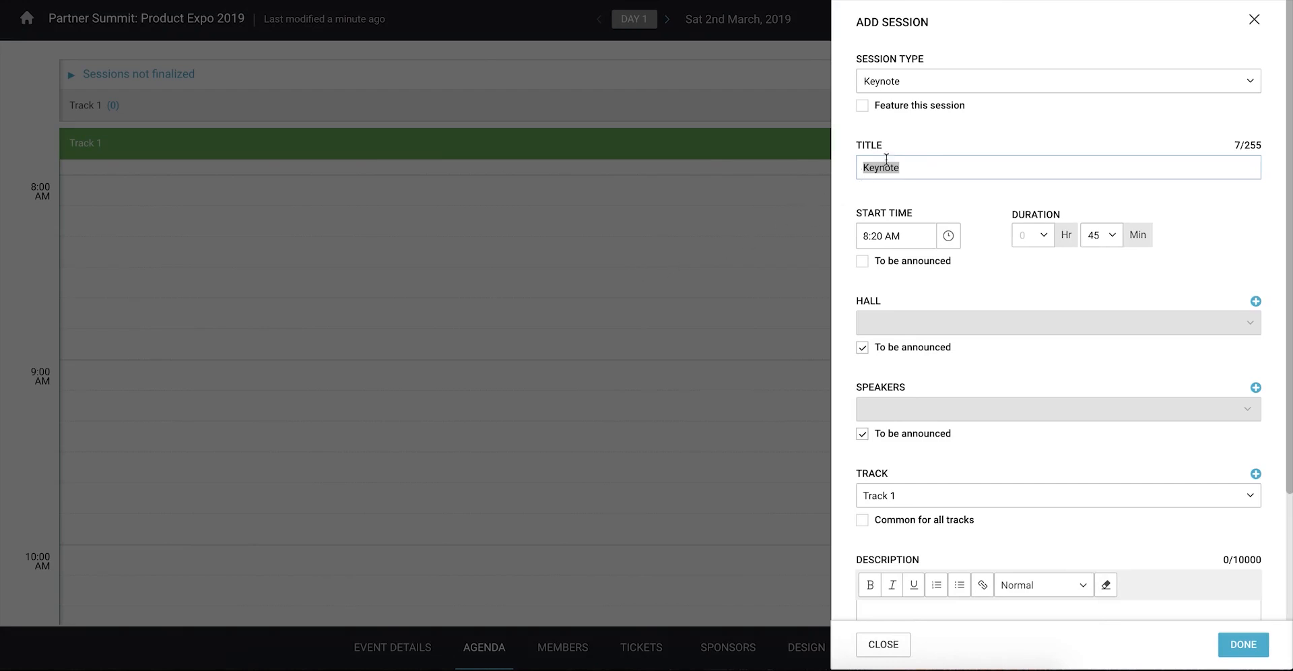
{"action": "left_click", "coordinate": [971, 81]}
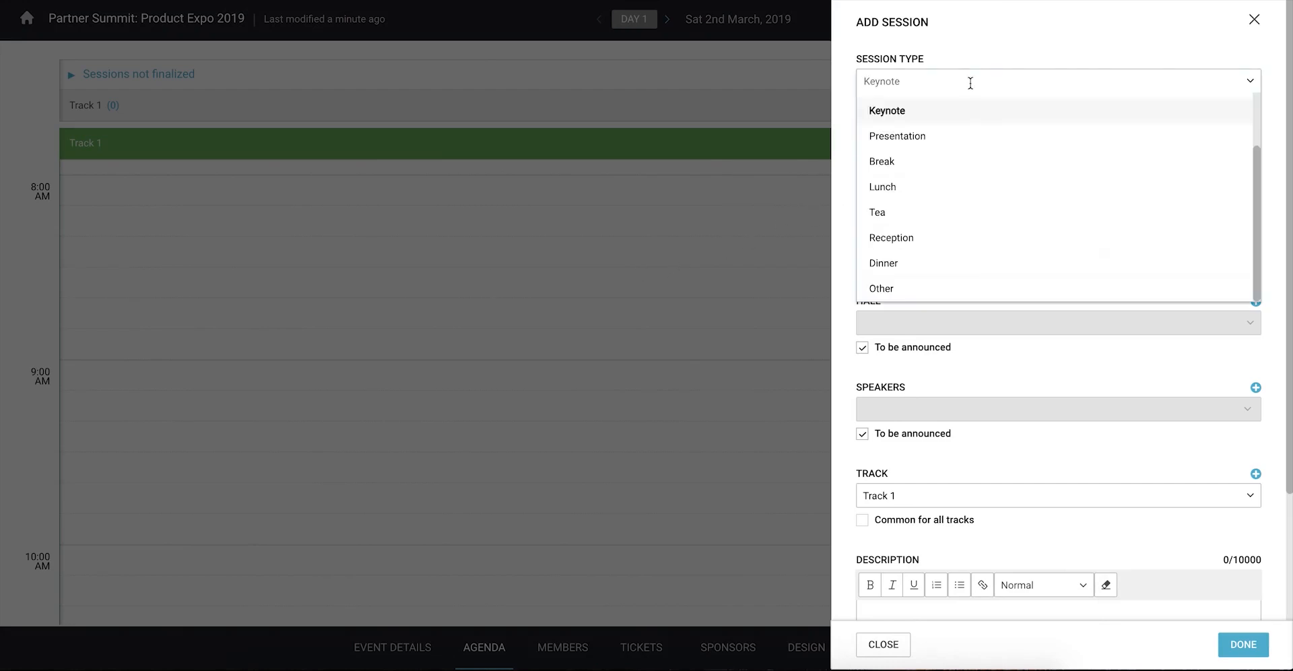
{"action": "scroll", "coordinate": [972, 121], "scroll_direction": "up", "scroll_amount": 2}
{"action": "left_click", "coordinate": [971, 108]}
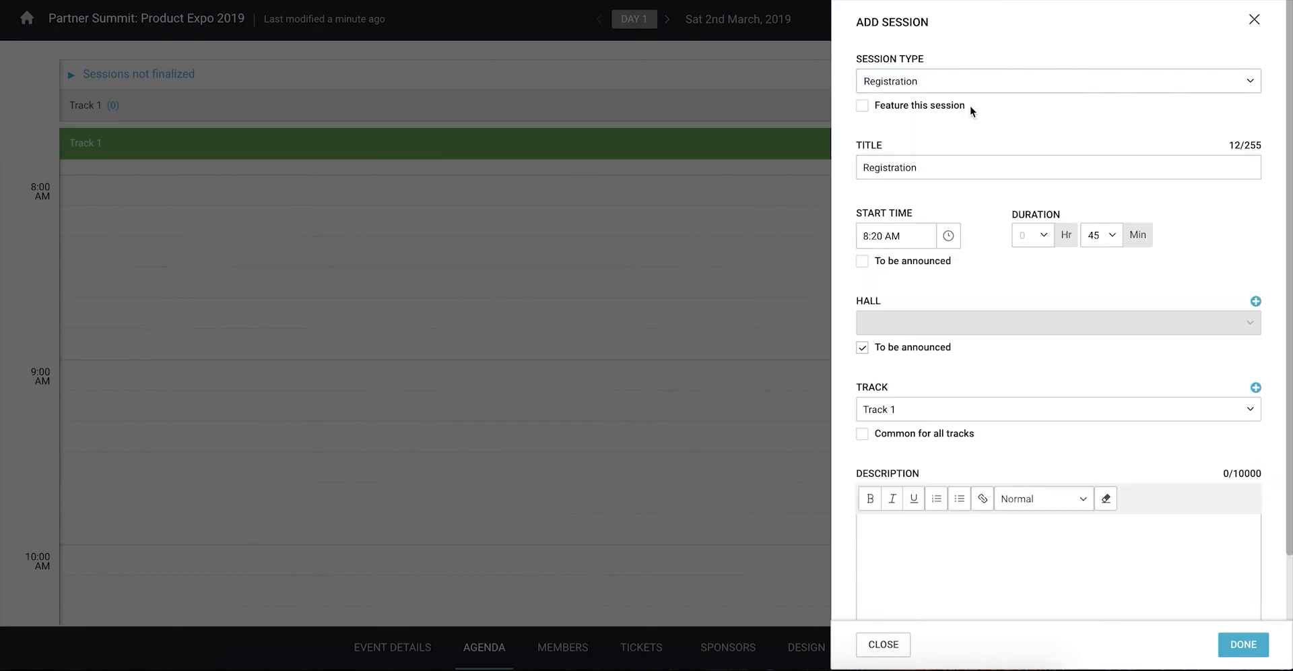
{"action": "left_click", "coordinate": [951, 237]}
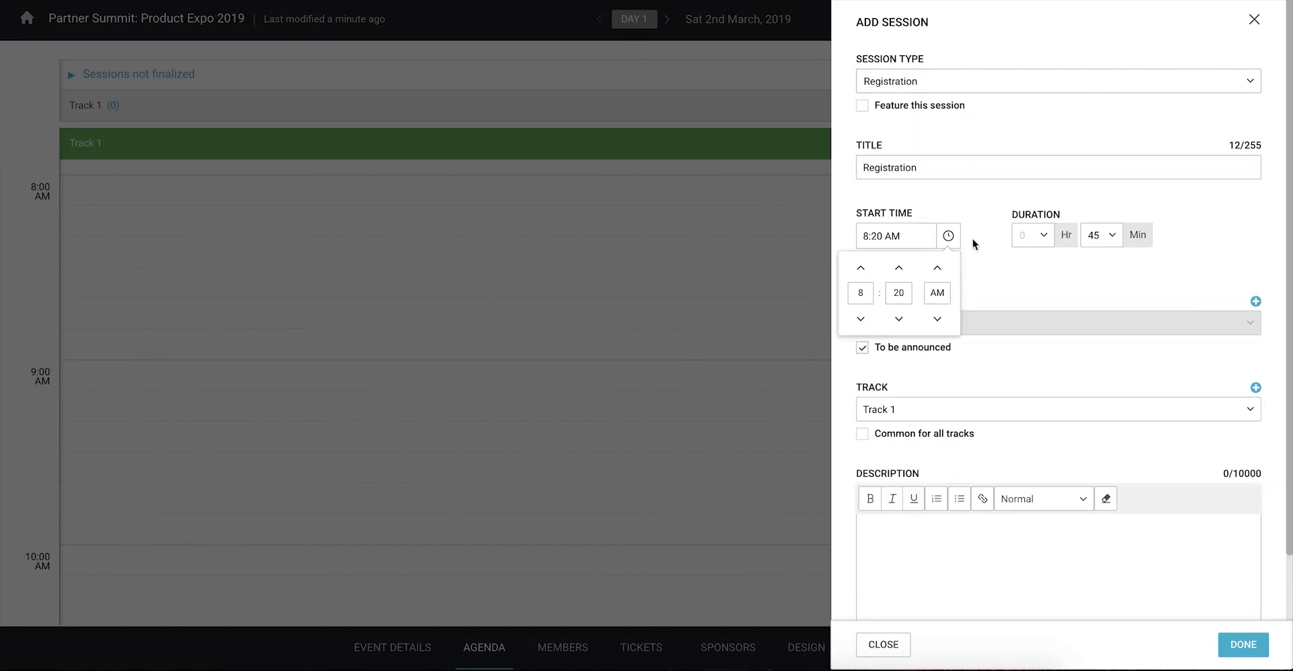
{"action": "left_click", "coordinate": [972, 239]}
{"action": "left_click", "coordinate": [1045, 241]}
{"action": "left_click", "coordinate": [1035, 284]}
{"action": "left_click", "coordinate": [1113, 239]}
{"action": "scroll", "coordinate": [1103, 290], "scroll_direction": "up", "scroll_amount": 3}
{"action": "left_click", "coordinate": [1100, 260]}
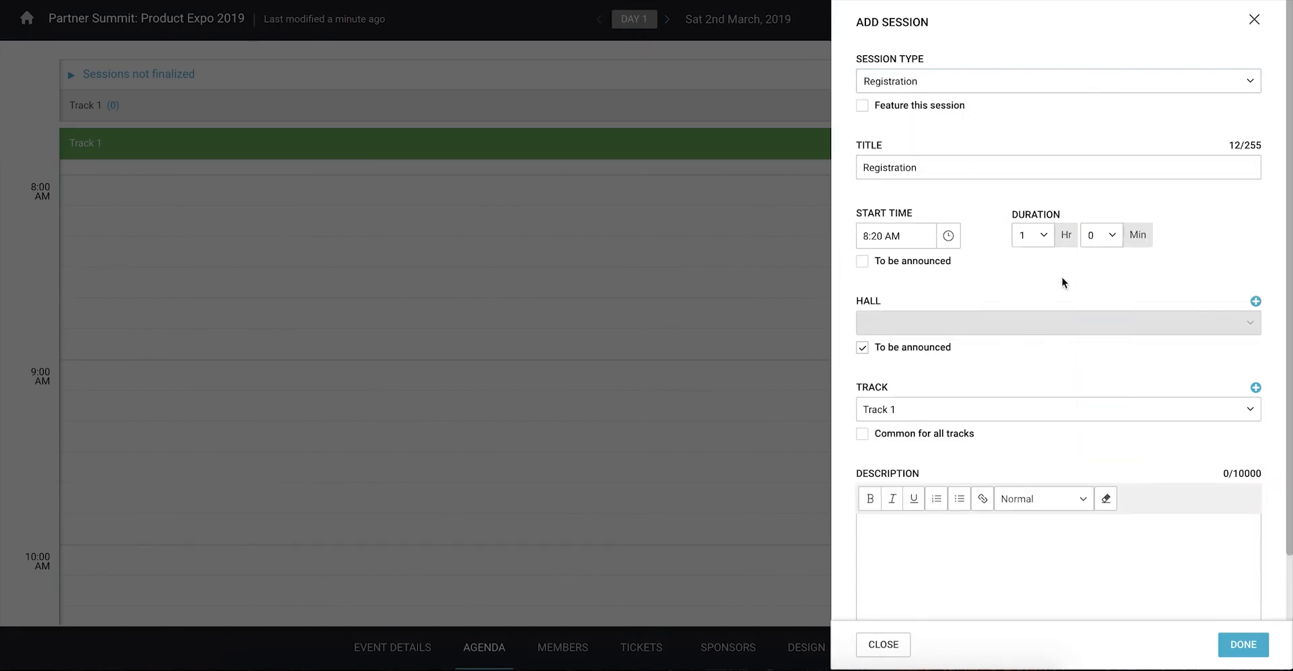
{"action": "type", "text": "Registration for Day 1"}
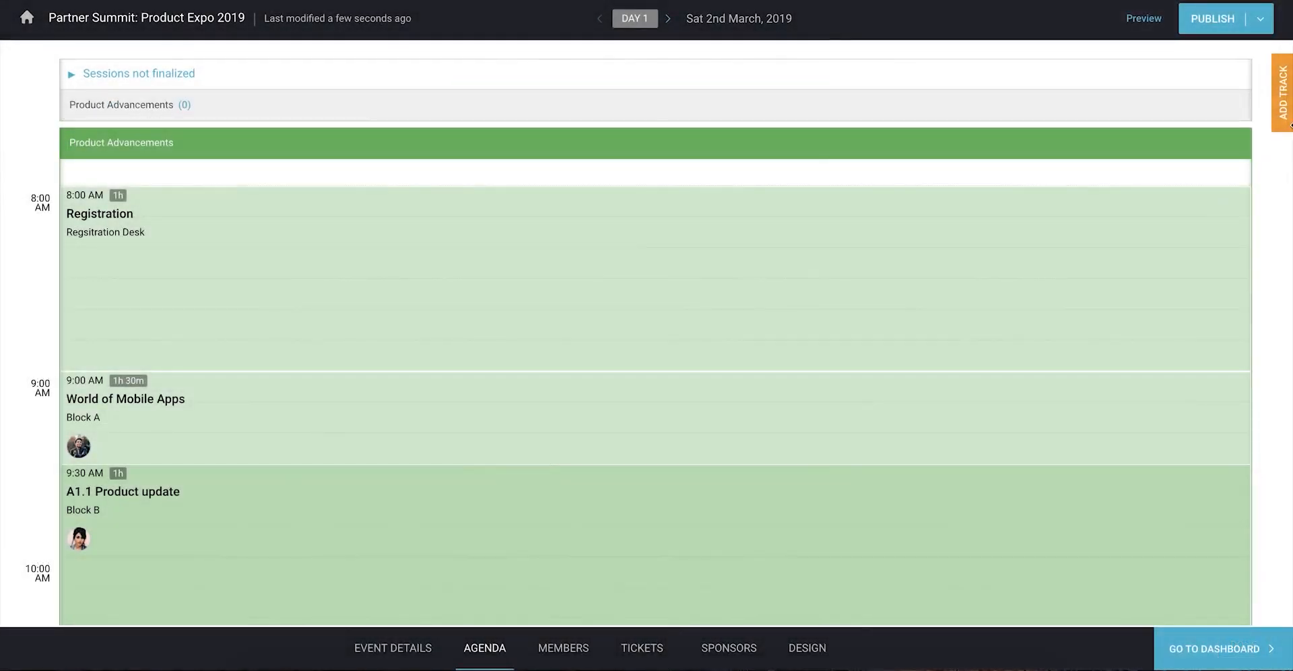
Step: Rename Track 1 to Product Innovations
{"action": "type", "text": "Product Innovations"}
{"action": "key", "text": "Return"}
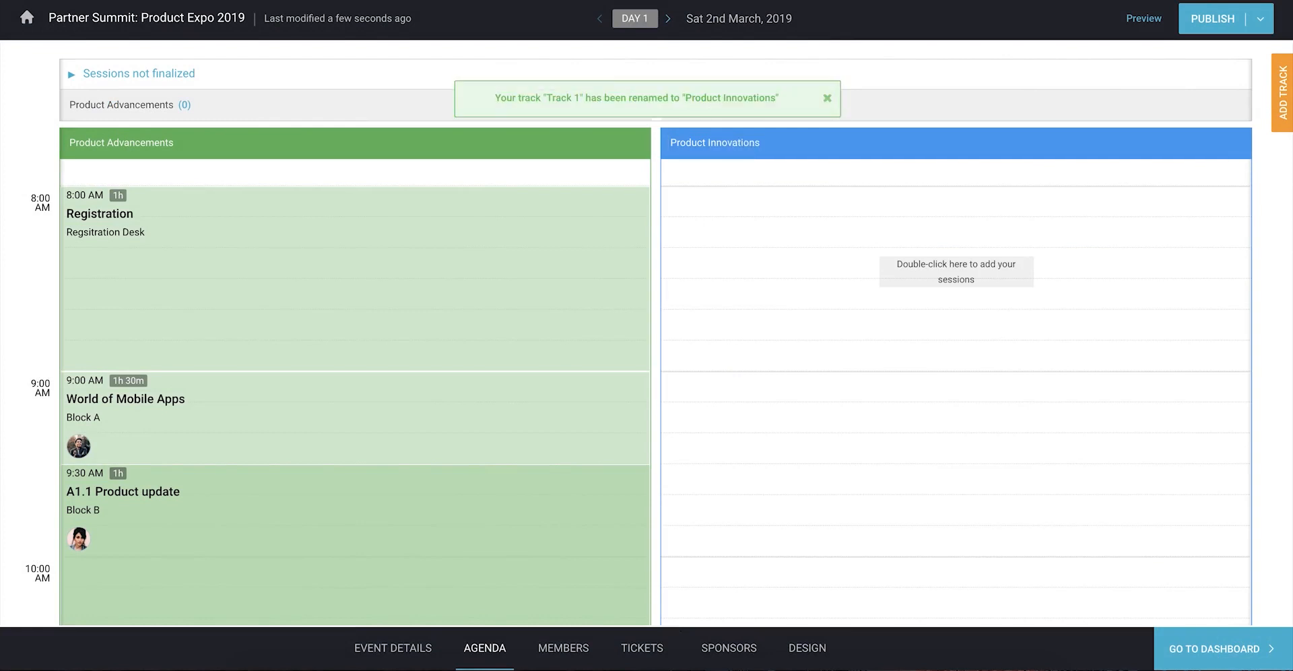
{"action": "scroll", "coordinate": [714, 421], "scroll_direction": "down", "scroll_amount": 8}
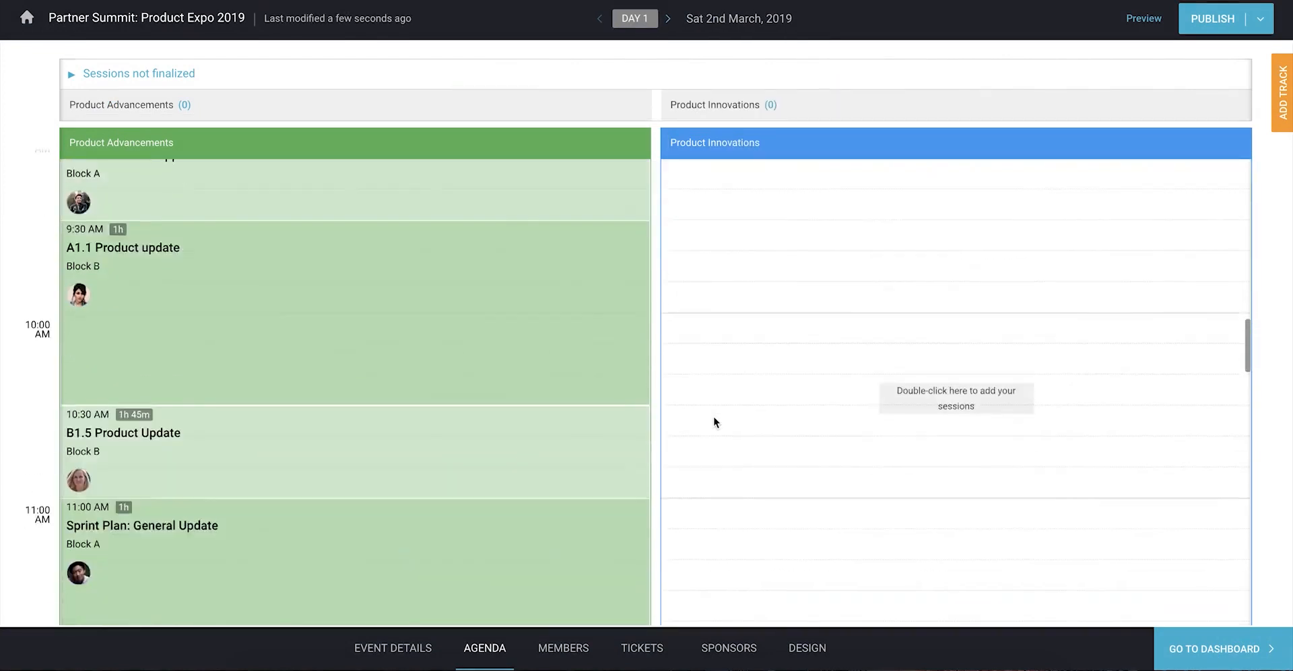
Step: Drag D1 Product Release, E1 Product Release, design strategy and A New Product Campaign Plan into Product Innovations
{"action": "scroll", "coordinate": [817, 497], "scroll_direction": "down", "scroll_amount": 6}
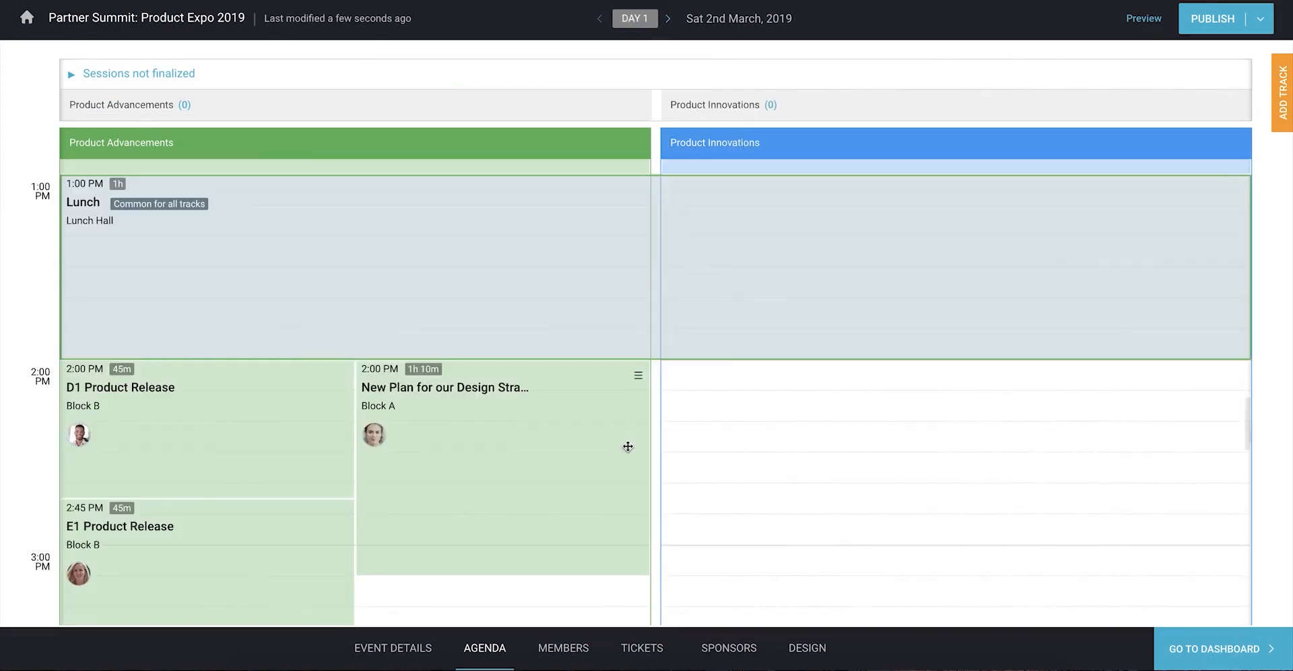
{"action": "left_click_drag", "start_coordinate": [296, 446], "coordinate": [765, 452]}
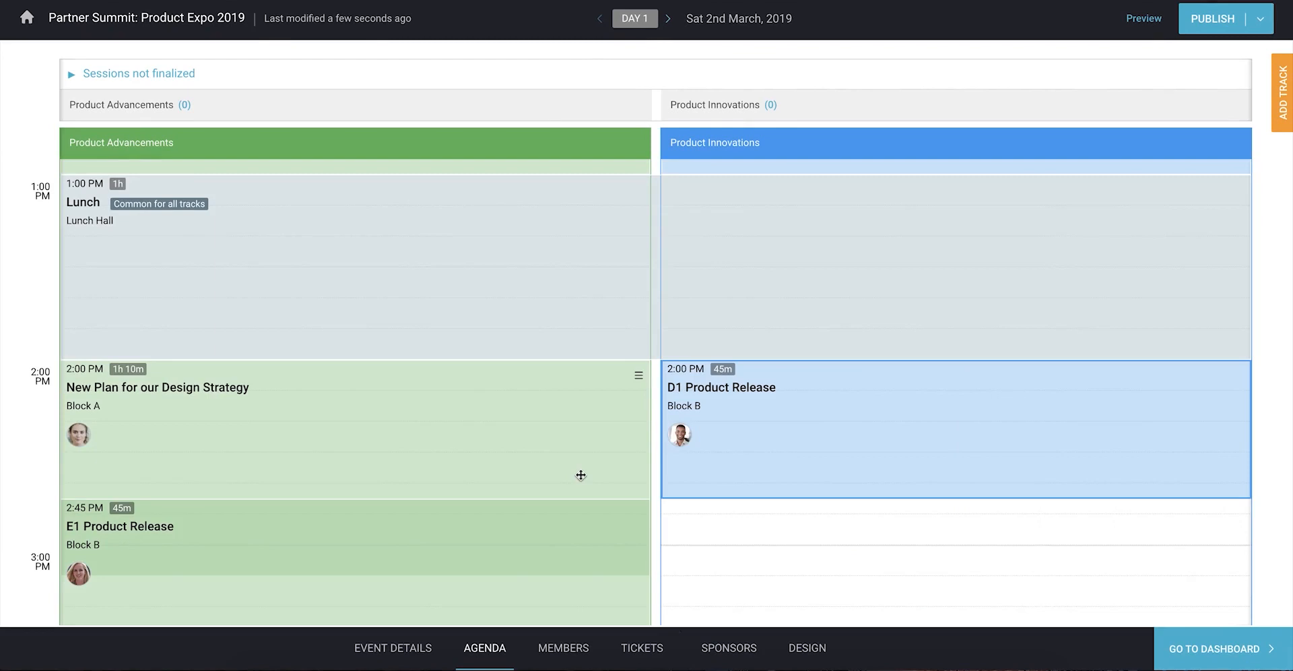
{"action": "left_click_drag", "start_coordinate": [581, 475], "coordinate": [1044, 455]}
{"action": "scroll", "coordinate": [808, 485], "scroll_direction": "down", "scroll_amount": 2}
{"action": "left_click_drag", "start_coordinate": [464, 518], "coordinate": [764, 513]}
{"action": "scroll", "coordinate": [674, 539], "scroll_direction": "down", "scroll_amount": 3}
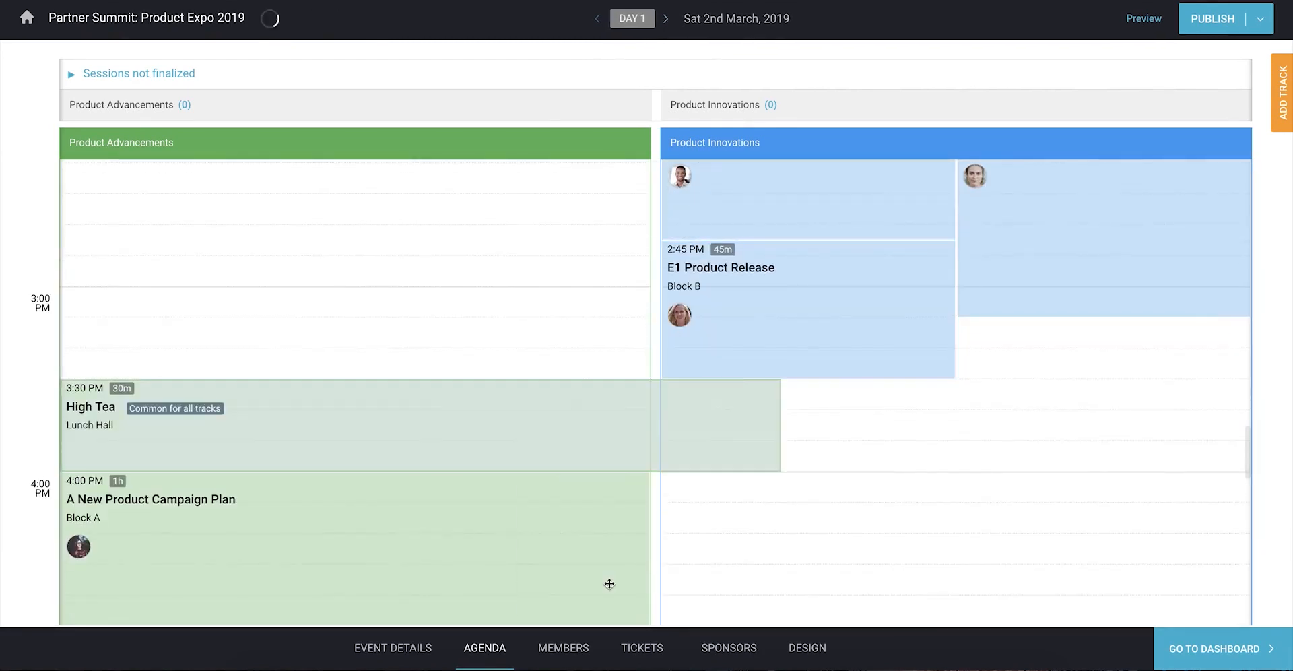
{"action": "scroll", "coordinate": [769, 571], "scroll_direction": "down", "scroll_amount": 2}
{"action": "left_click_drag", "start_coordinate": [465, 431], "coordinate": [794, 436]}
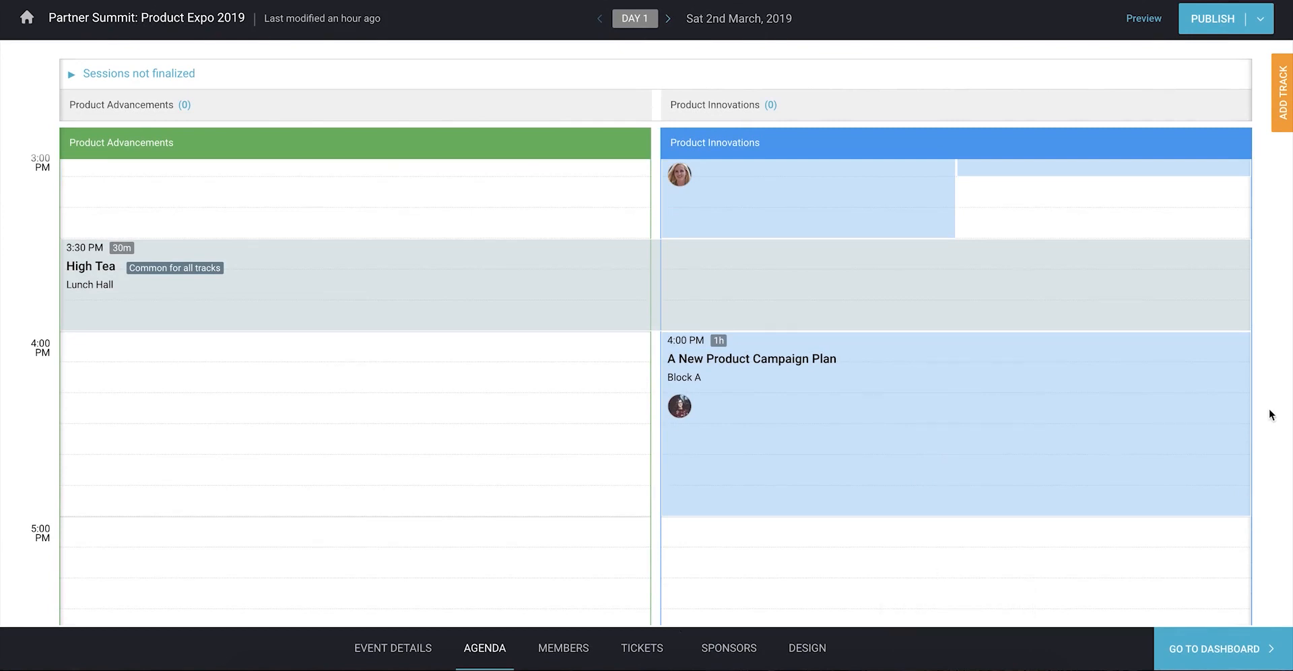
{"action": "left_click", "coordinate": [1119, 422]}
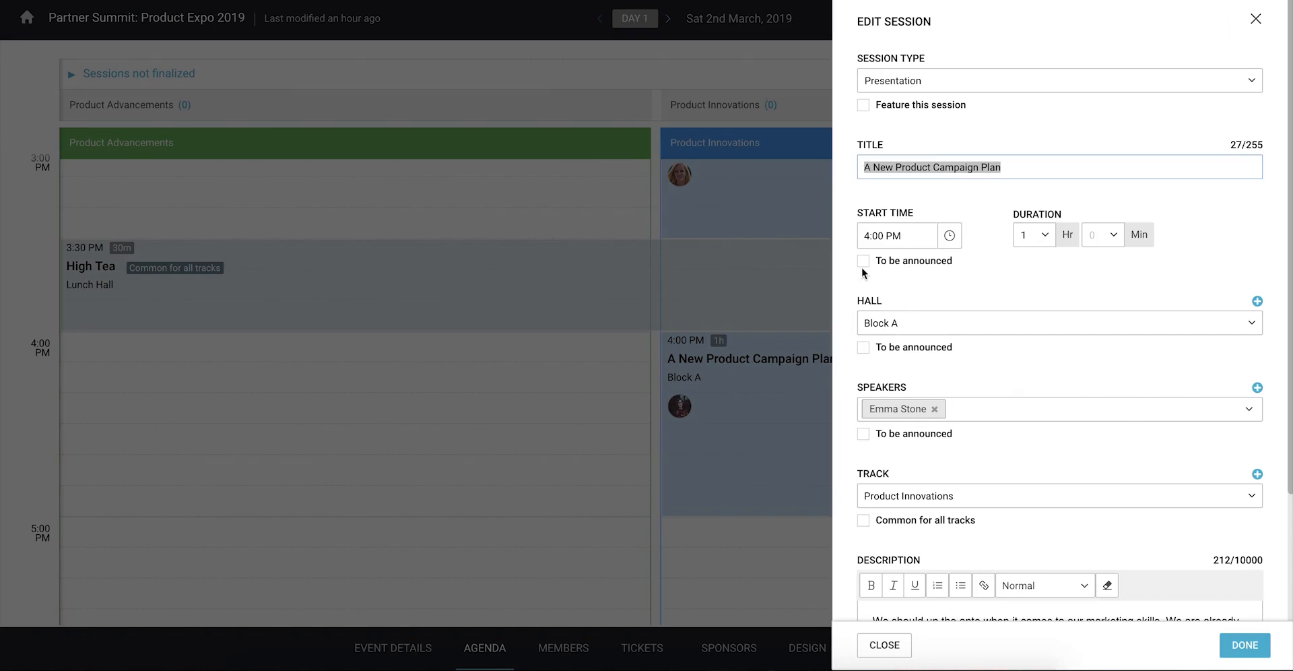
Step: Set A New Product Campaign Plan's start time to To be announced, save, and collapse Sessions not finalized
{"action": "left_click", "coordinate": [862, 263]}
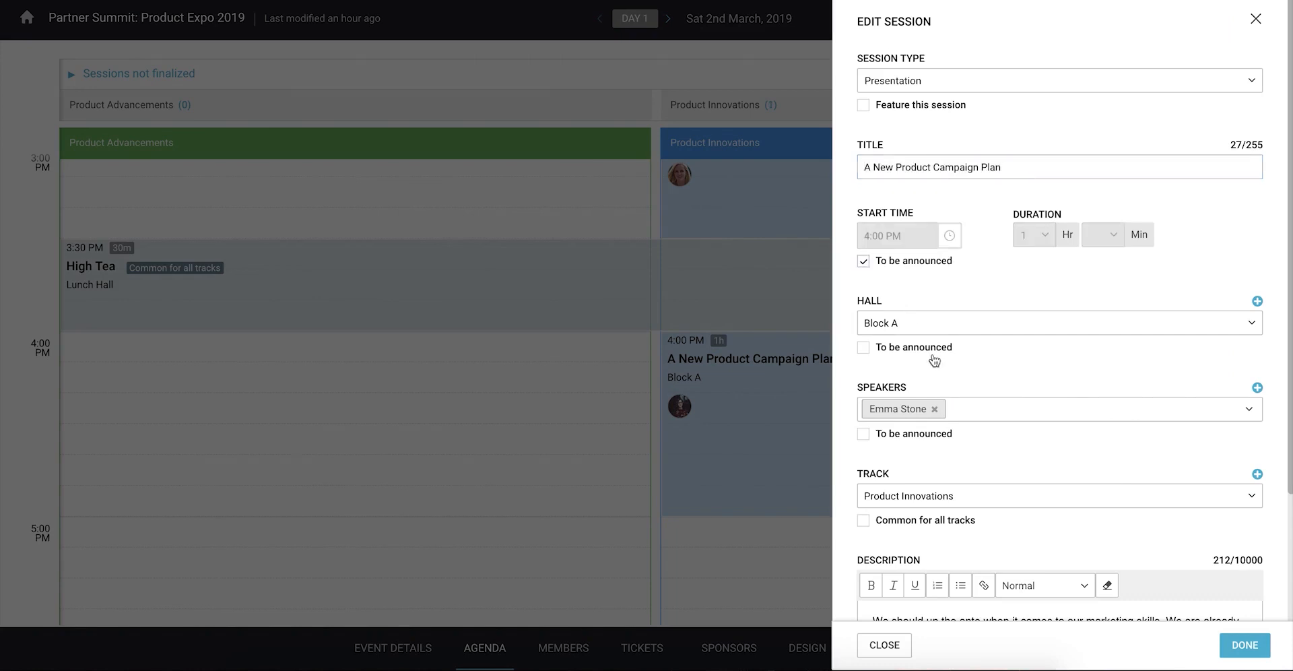
{"action": "left_click", "coordinate": [1228, 647]}
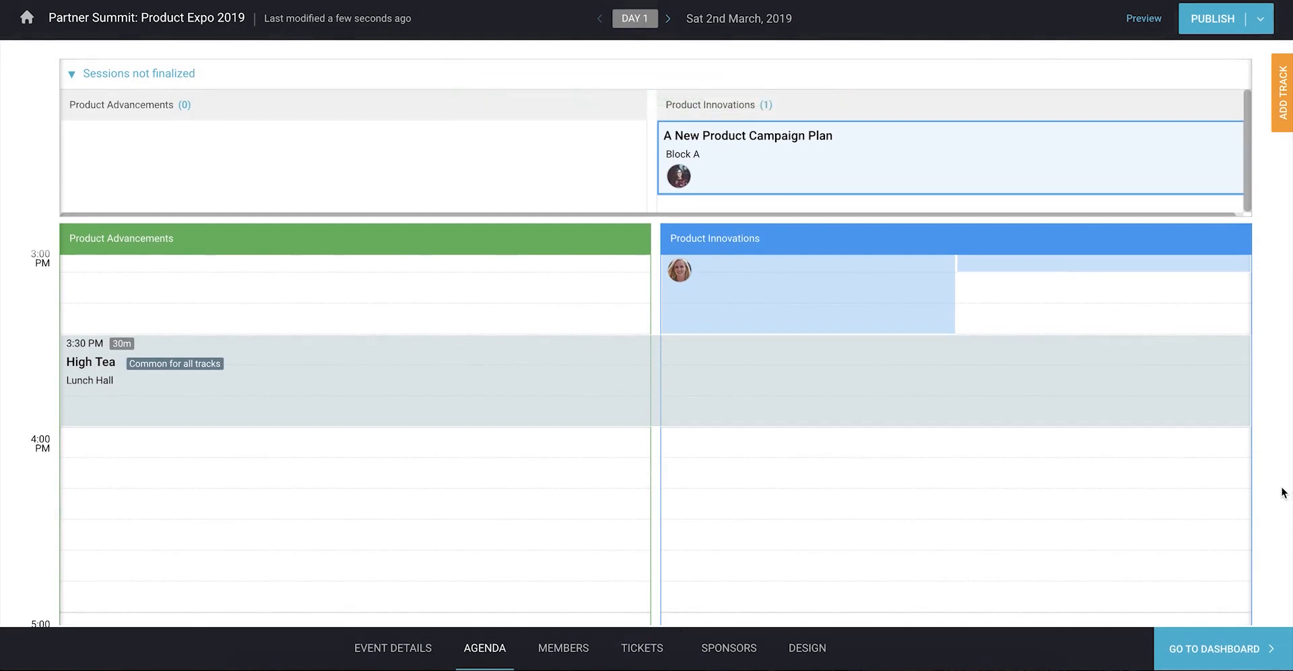
{"action": "scroll", "coordinate": [1182, 430], "scroll_direction": "up", "scroll_amount": 15}
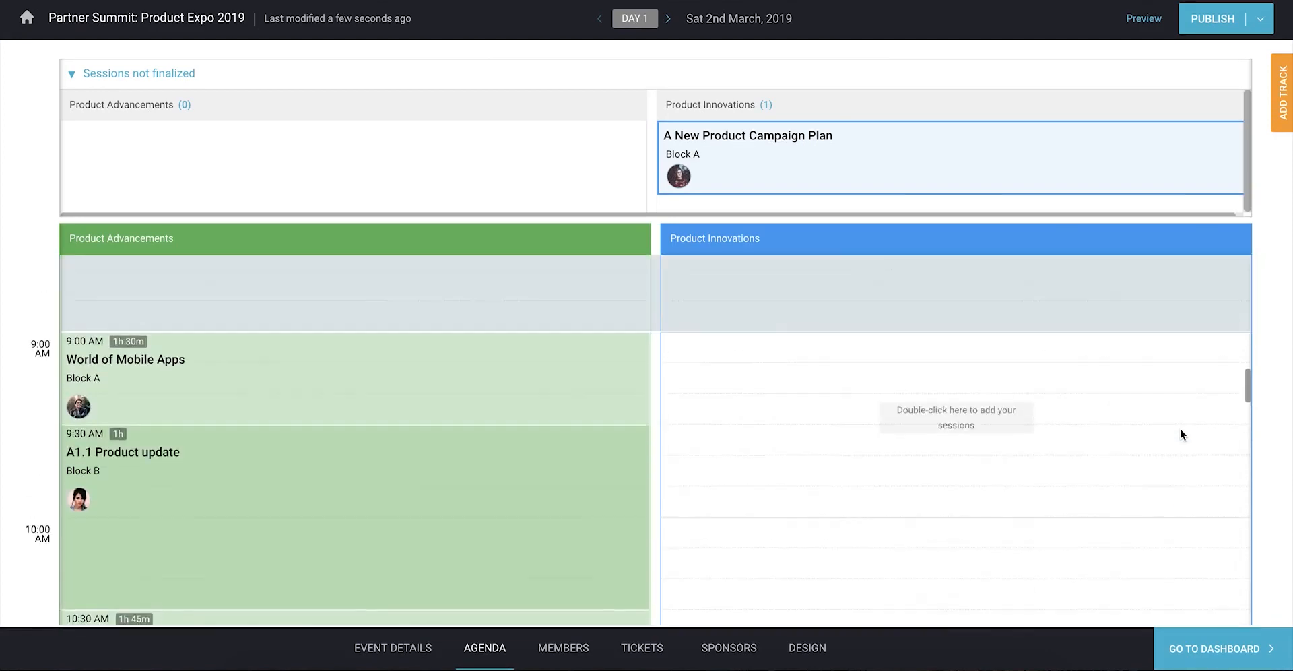
{"action": "scroll", "coordinate": [1181, 434], "scroll_direction": "up", "scroll_amount": 5}
{"action": "scroll", "coordinate": [1181, 435], "scroll_direction": "down", "scroll_amount": 3}
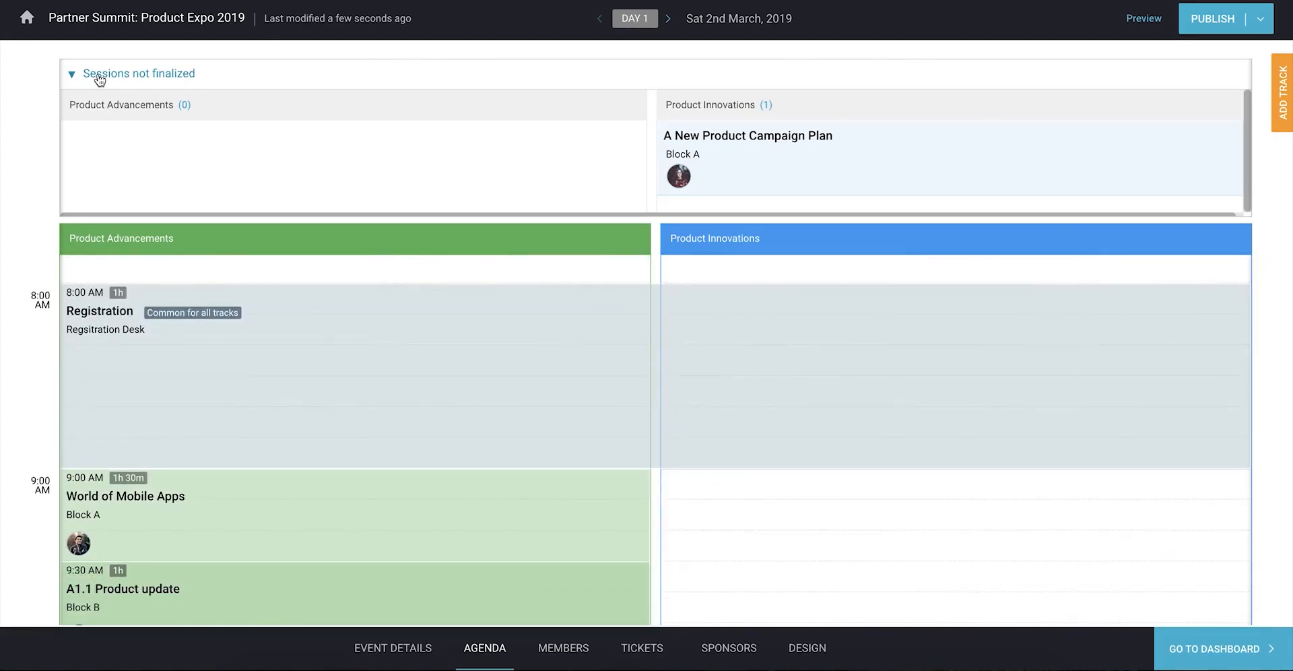
{"action": "left_click", "coordinate": [99, 80]}
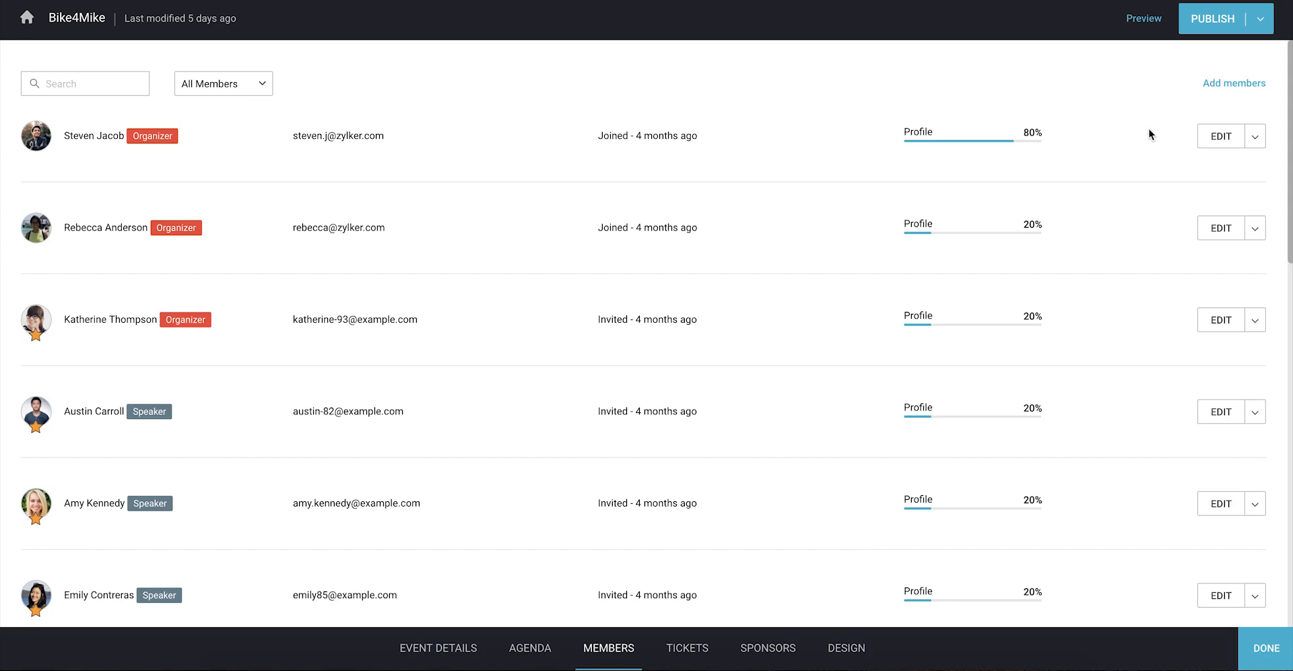
Step: Invite a member by e-mail, pick them from portal members, and add them as Organizer
{"action": "left_click", "coordinate": [1210, 87]}
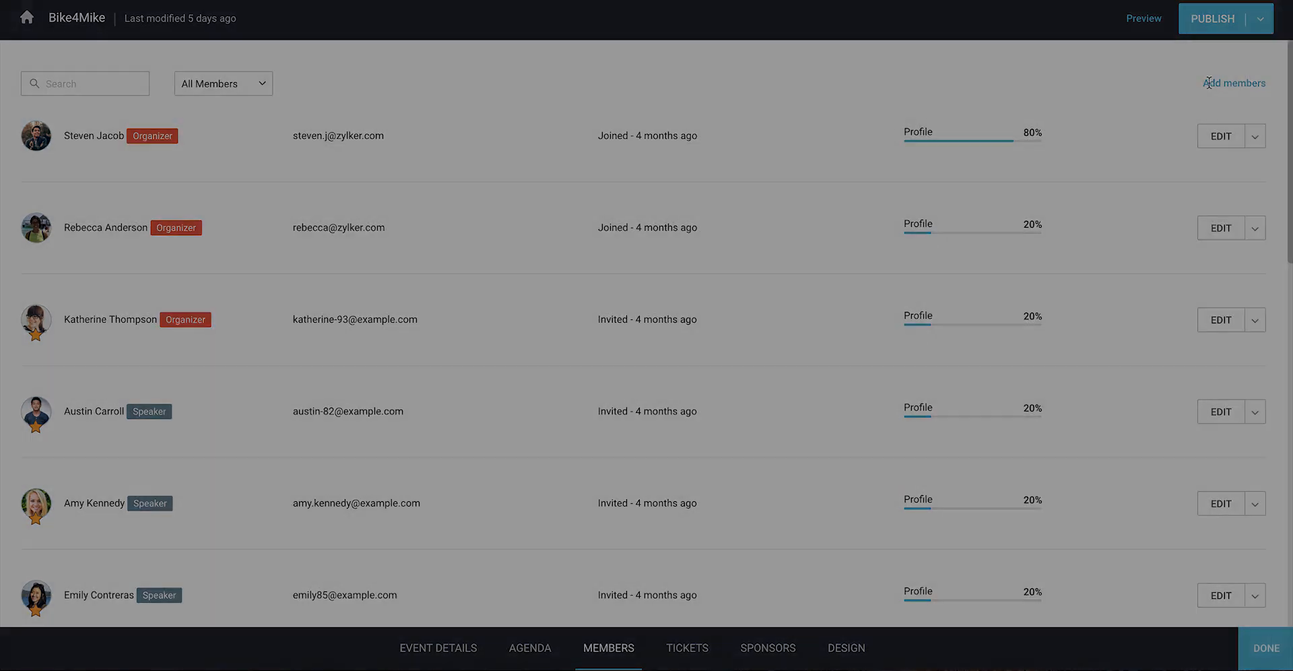
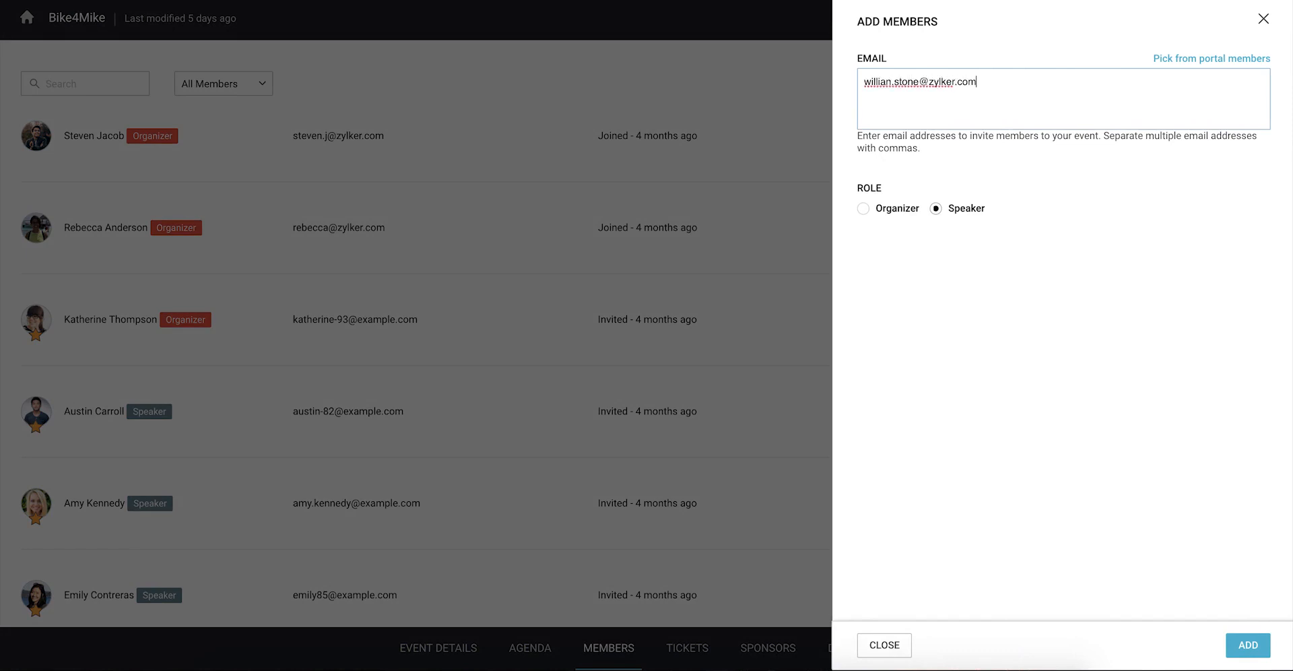
{"action": "left_click", "coordinate": [1194, 62]}
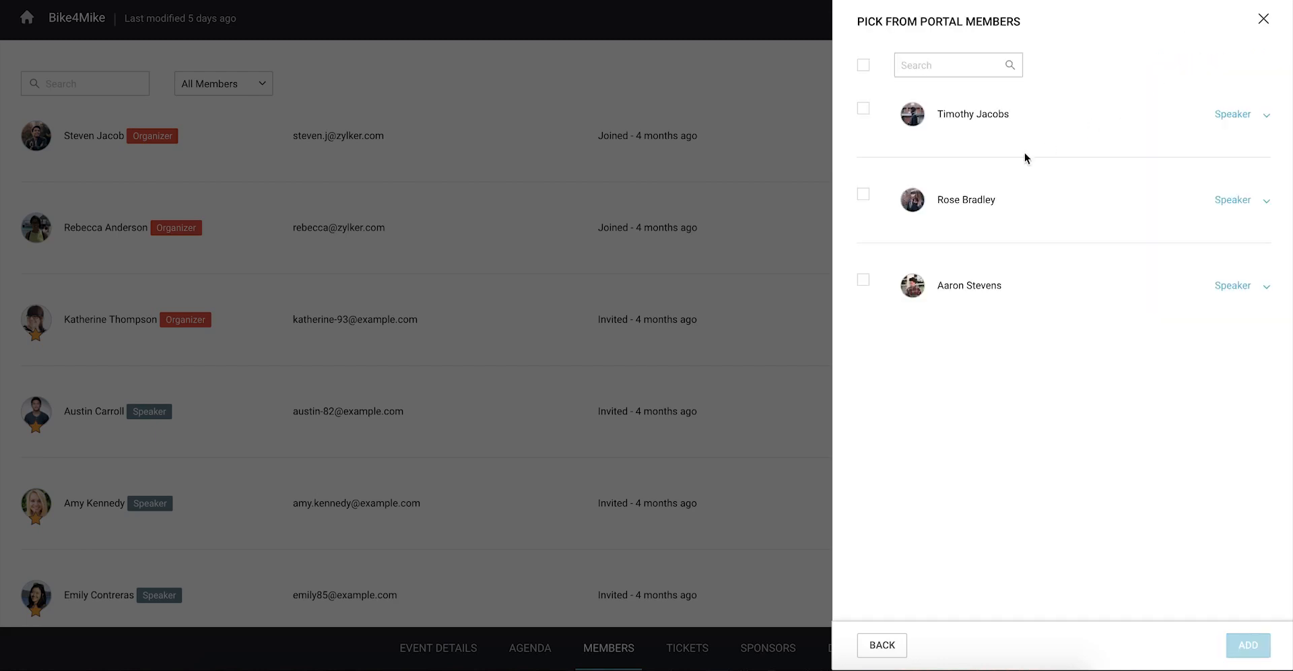
{"action": "left_click", "coordinate": [863, 195]}
{"action": "left_click", "coordinate": [1218, 199]}
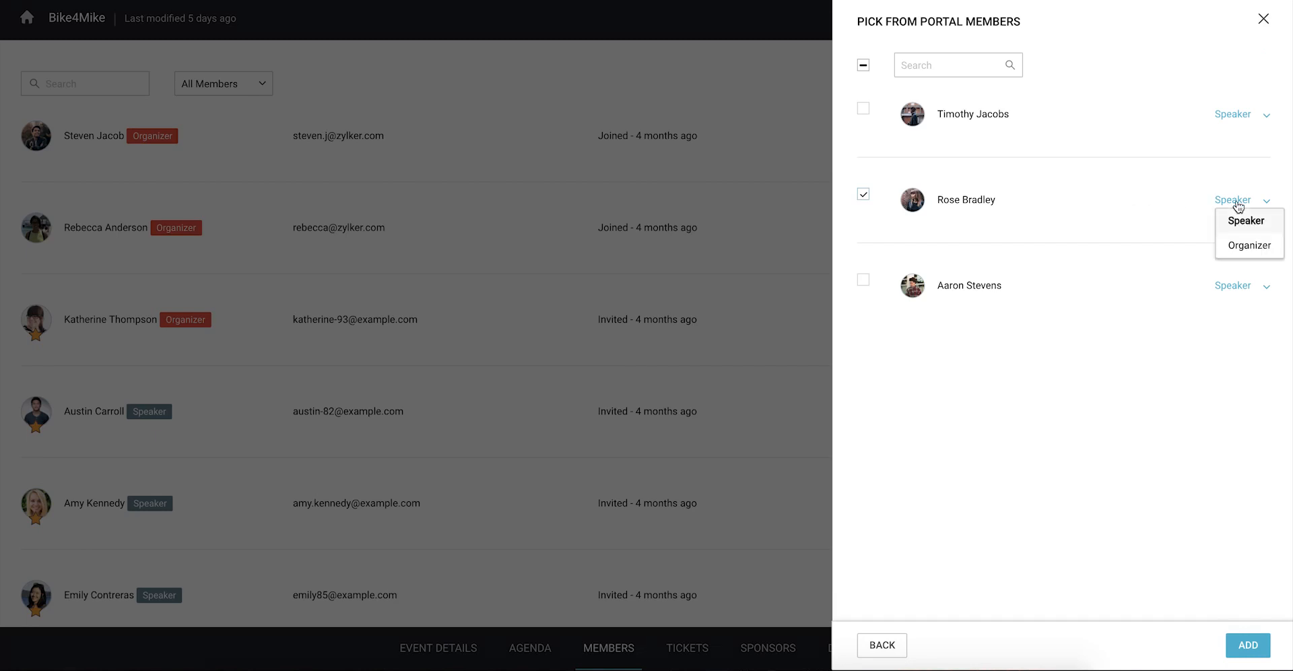
{"action": "left_click", "coordinate": [1242, 246]}
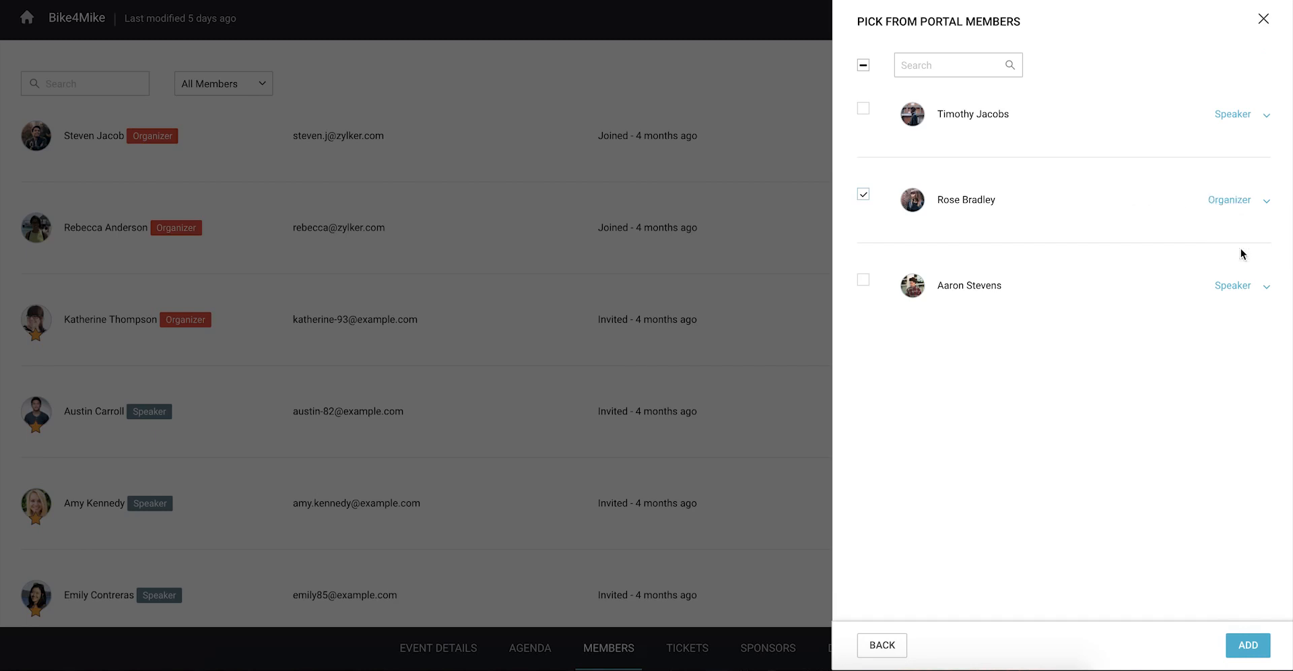
{"action": "left_click", "coordinate": [1249, 645]}
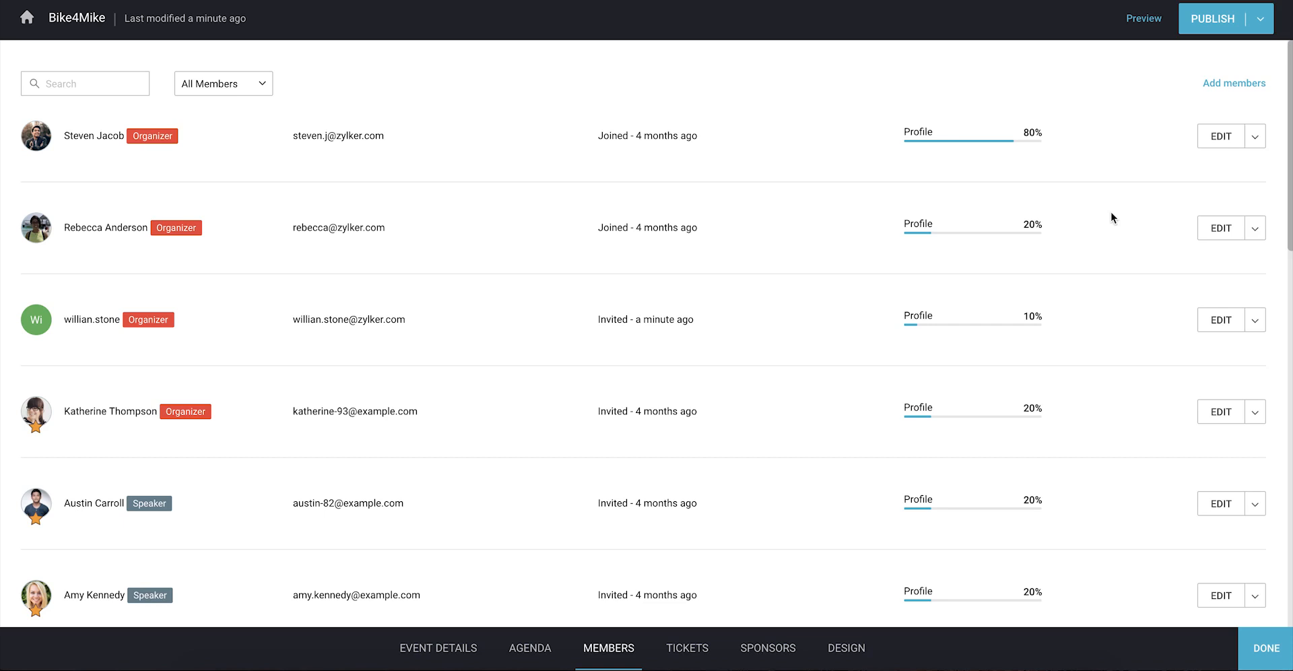
Step: Mark the newly invited organizer as a featured member
{"action": "left_click", "coordinate": [1256, 328]}
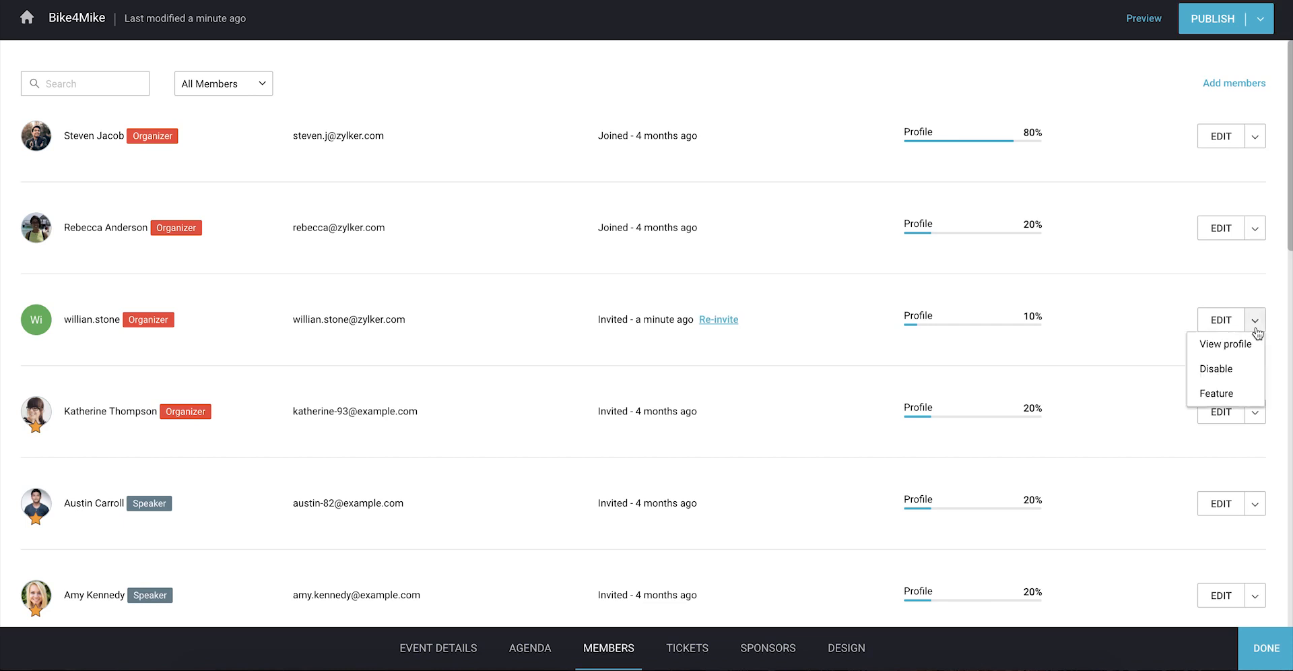
{"action": "left_click", "coordinate": [1219, 395]}
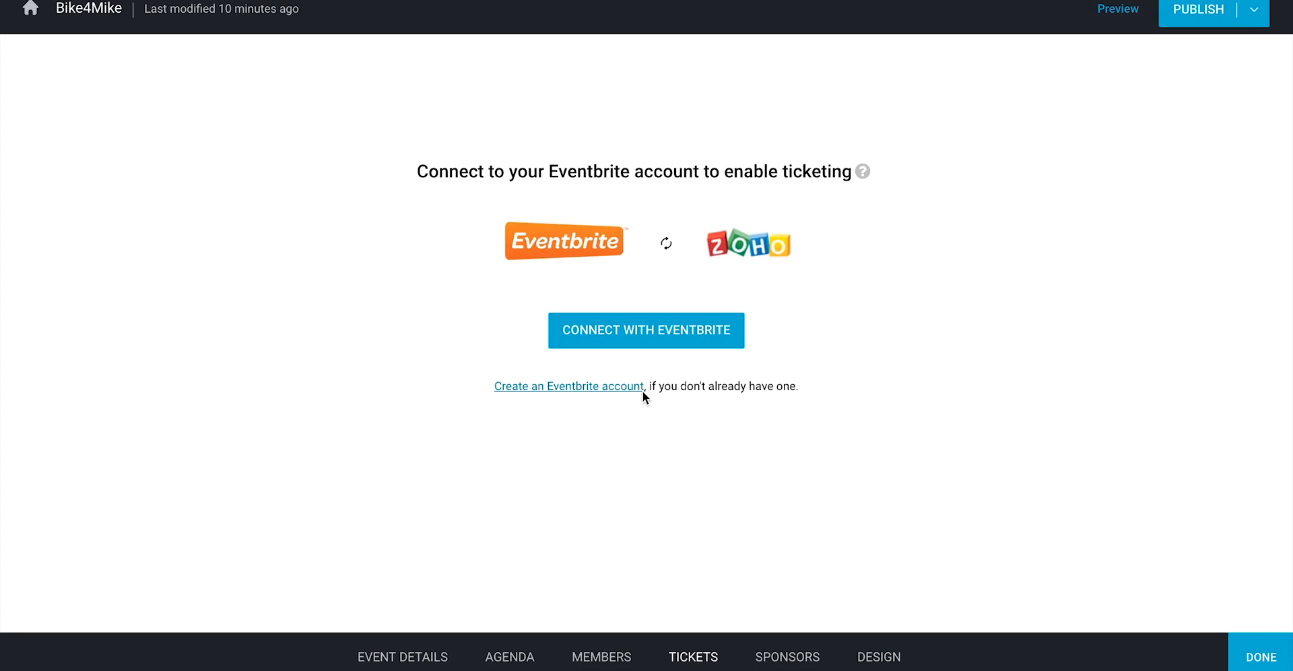
Step: Log in to Eventbrite with the organizer's e-mail and password and allow Zoho Backstage access
{"action": "left_click", "coordinate": [639, 337]}
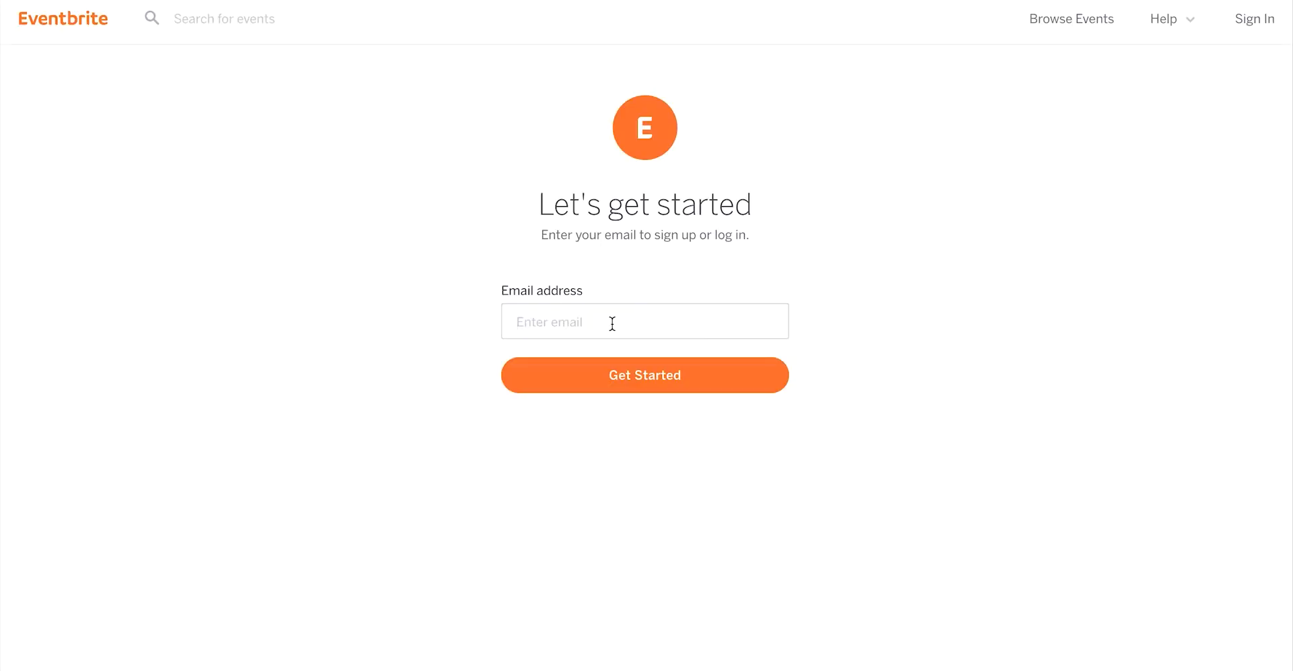
{"action": "left_click", "coordinate": [595, 354]}
{"action": "left_click", "coordinate": [629, 383]}
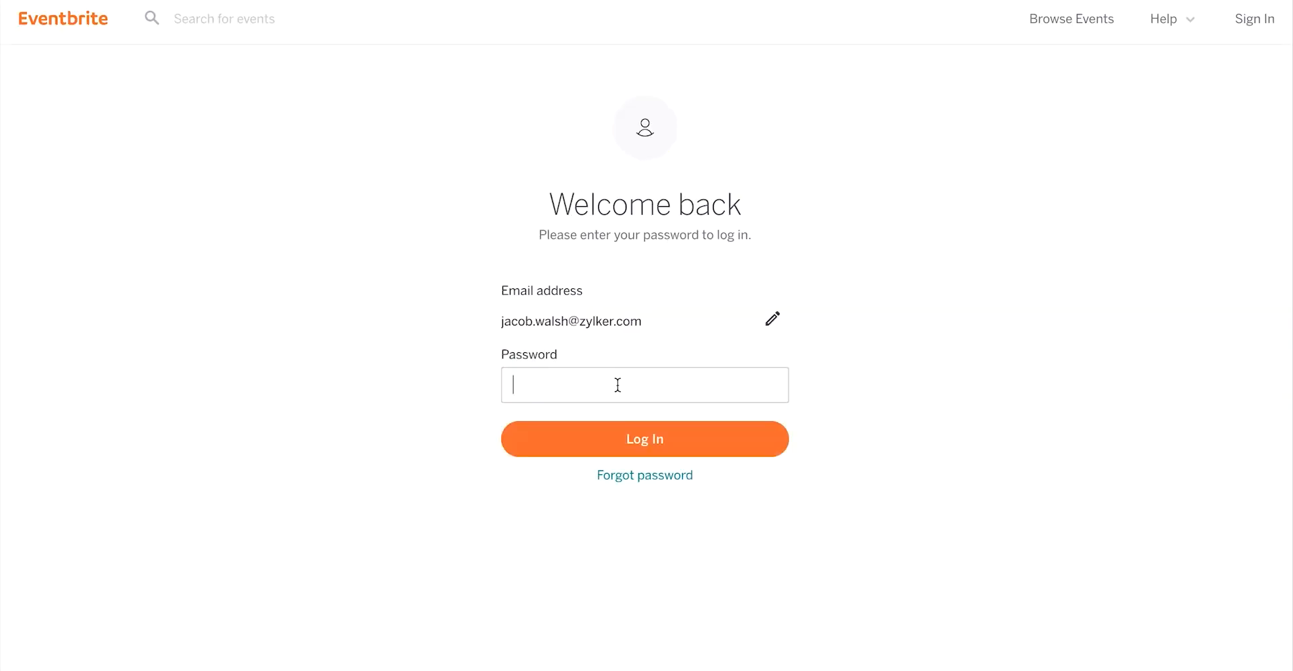
{"action": "type", "text": "•••••••••••"}
{"action": "left_click", "coordinate": [615, 440]}
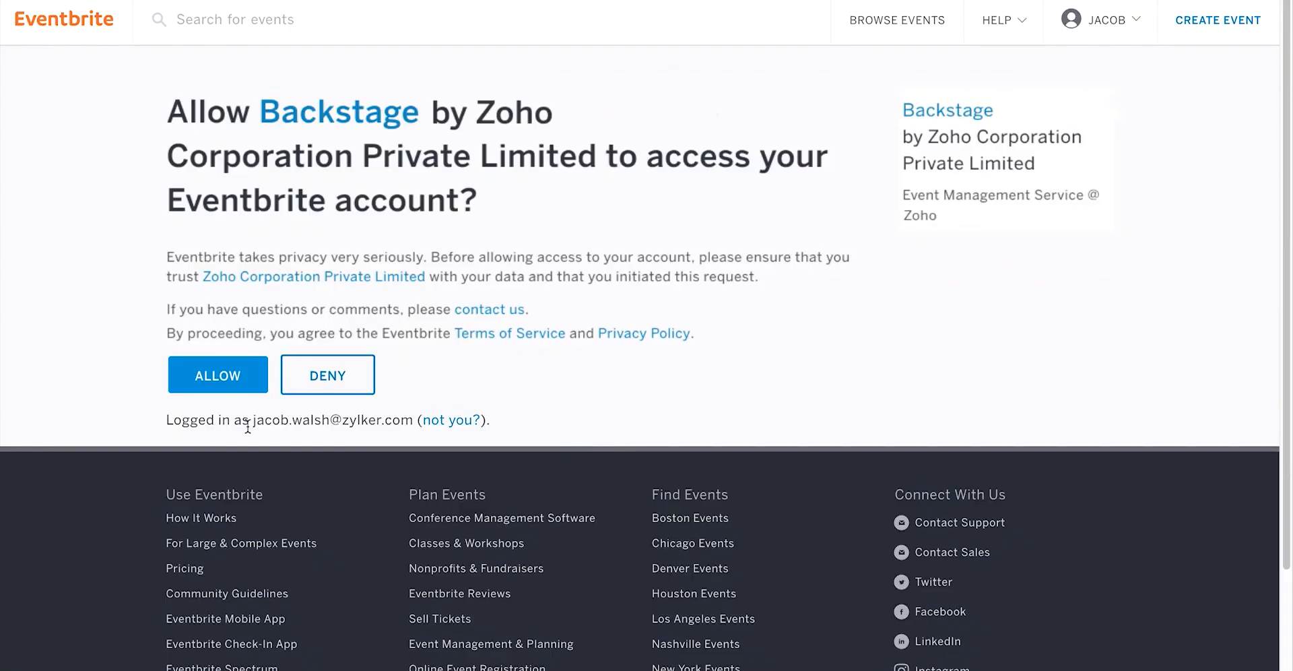
{"action": "left_click", "coordinate": [211, 385]}
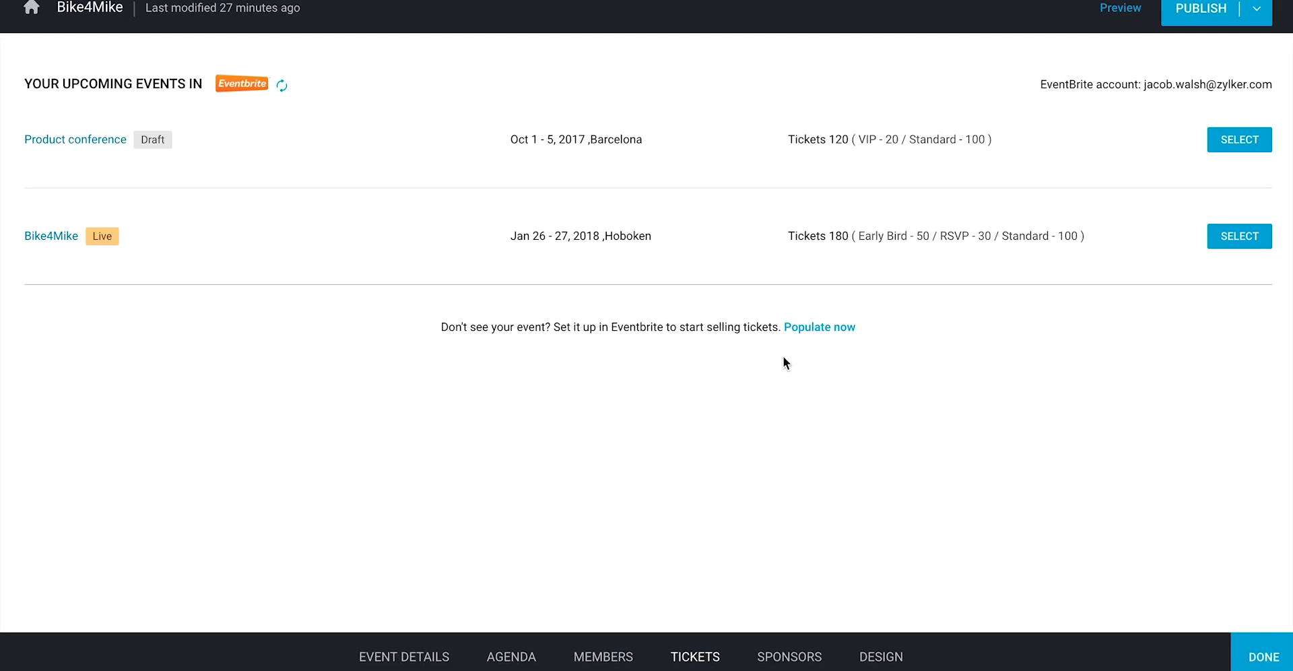
Step: Select Bike4Mike from the linked Eventbrite account's upcoming events for ticketing
{"action": "left_click", "coordinate": [1242, 241]}
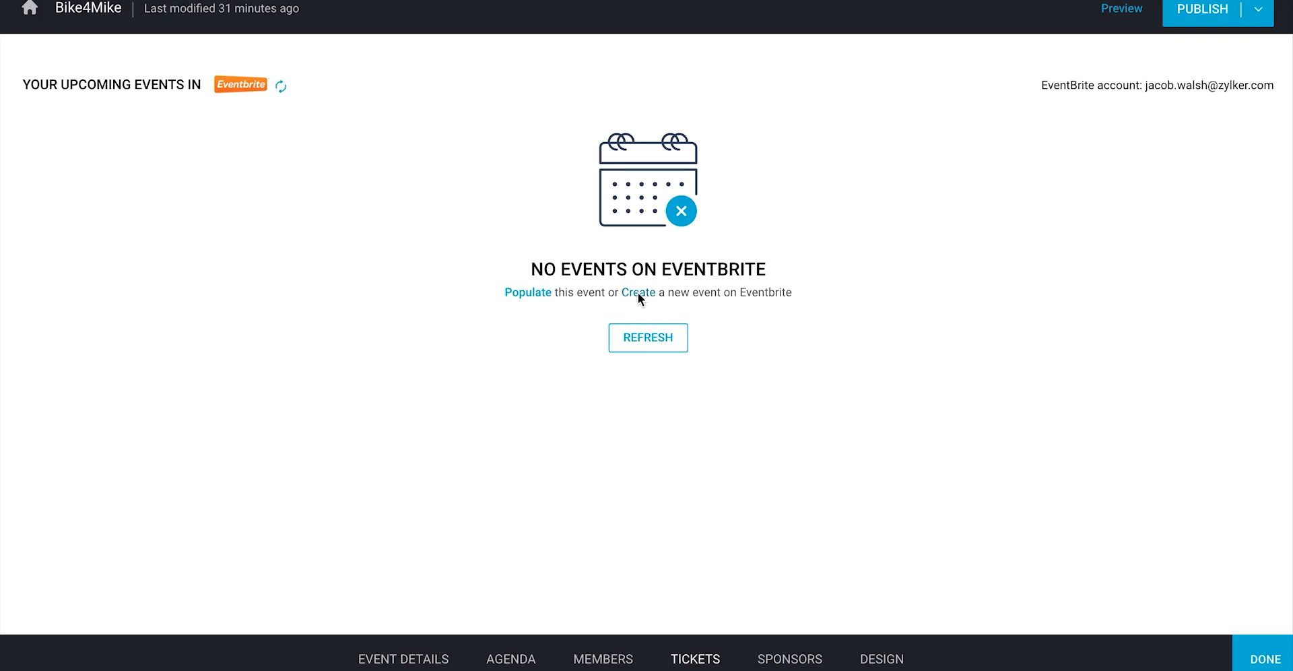
Step: Populate Bike4Mike on Eventbrite and begin configuring its tickets
{"action": "left_click", "coordinate": [528, 292]}
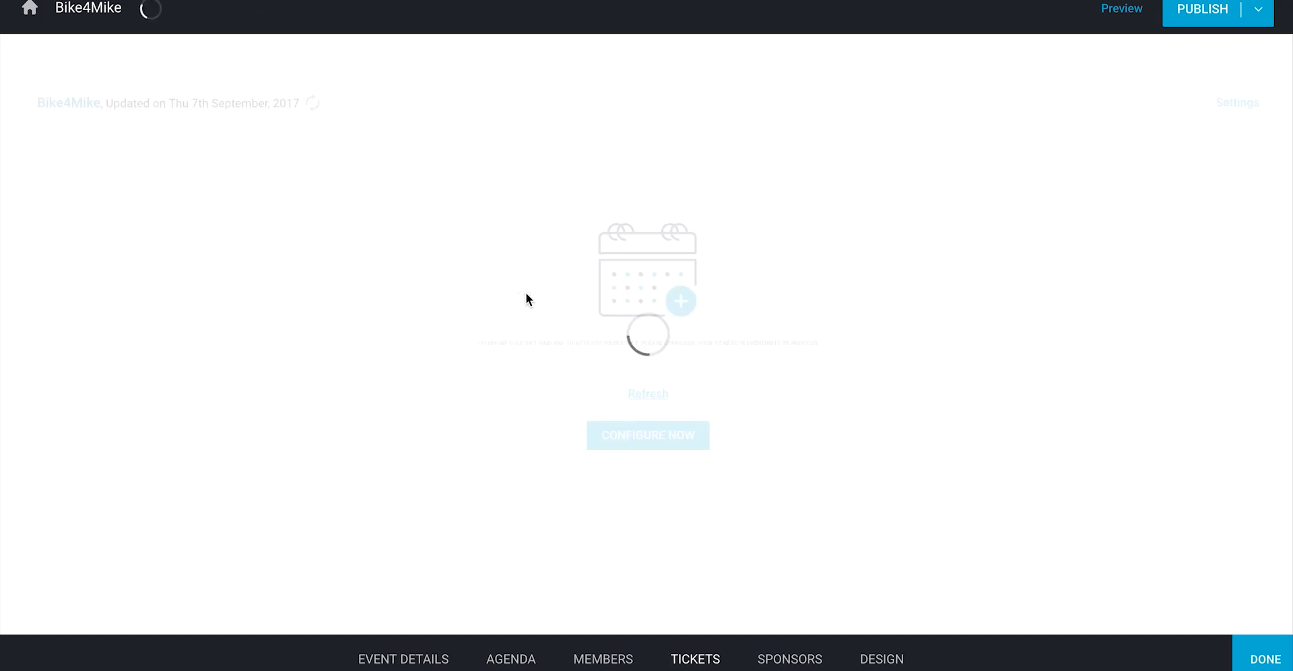
{"action": "left_click", "coordinate": [649, 436]}
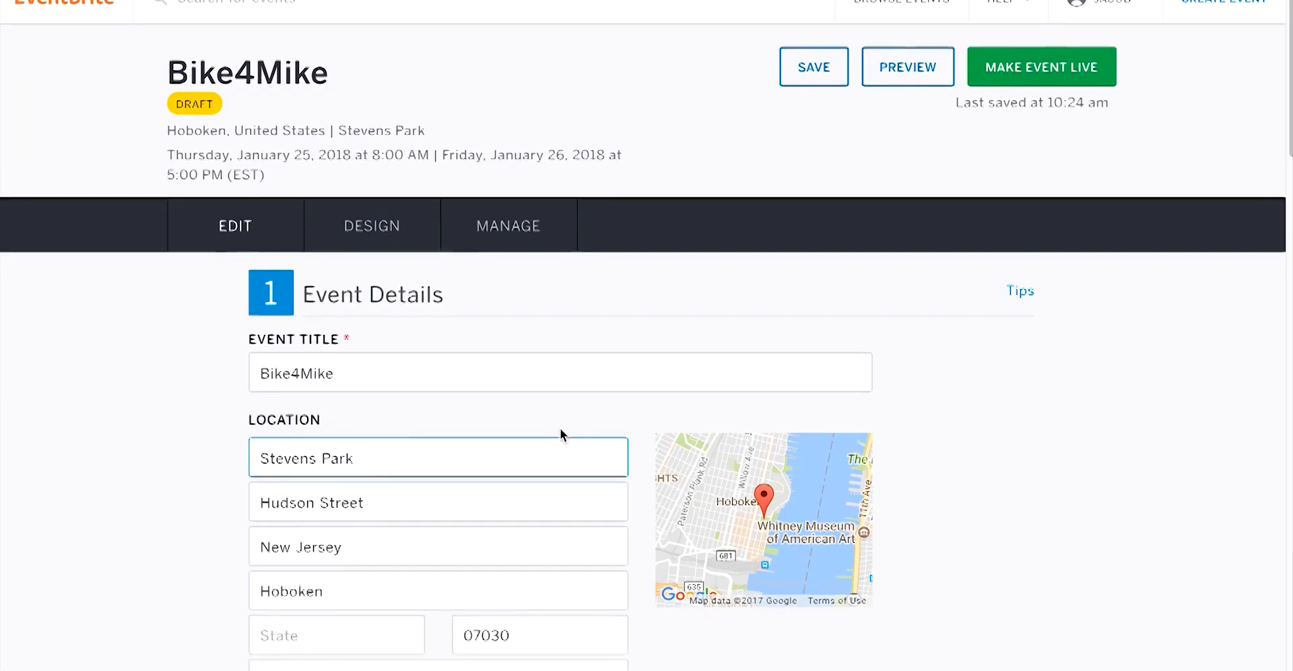
{"action": "scroll", "coordinate": [560, 434], "scroll_direction": "down", "scroll_amount": 15}
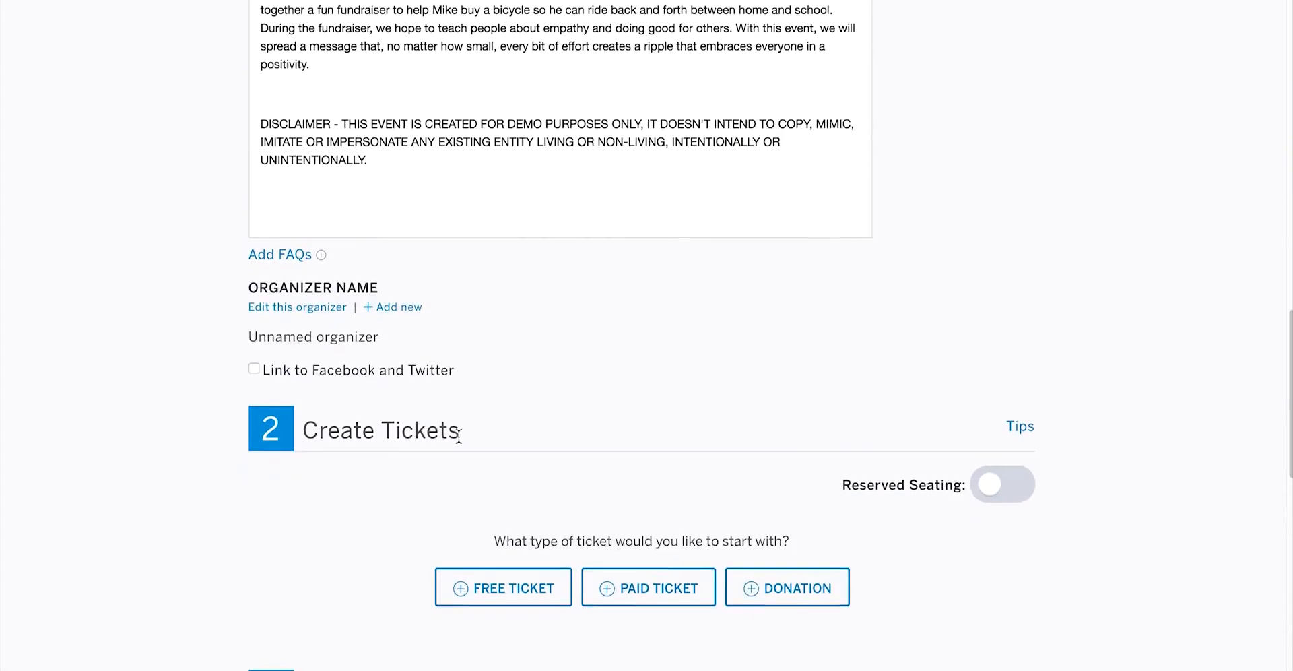
{"action": "scroll", "coordinate": [458, 437], "scroll_direction": "down", "scroll_amount": 3}
Step: Add a free 'Early Bird' ticket with a quantity of 50
{"action": "left_click", "coordinate": [512, 409]}
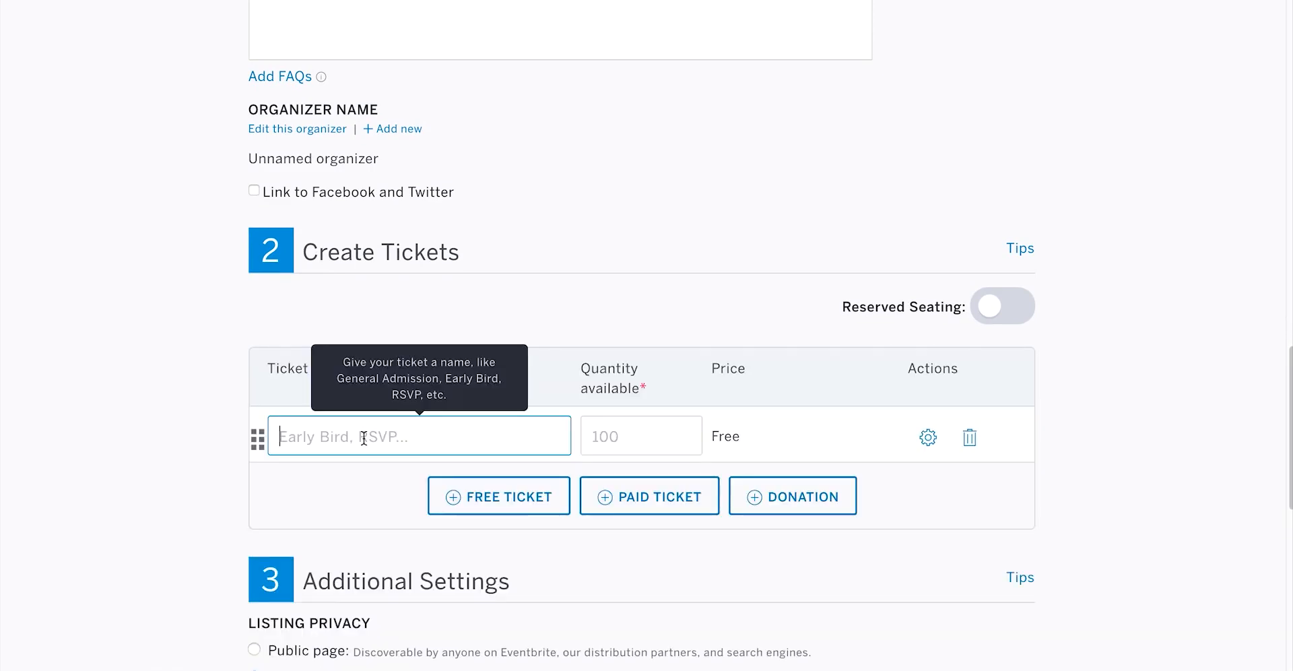
{"action": "type", "text": "Early Bird"}
{"action": "left_click", "coordinate": [609, 437]}
{"action": "type", "text": "50"}
{"action": "left_click", "coordinate": [626, 468]}
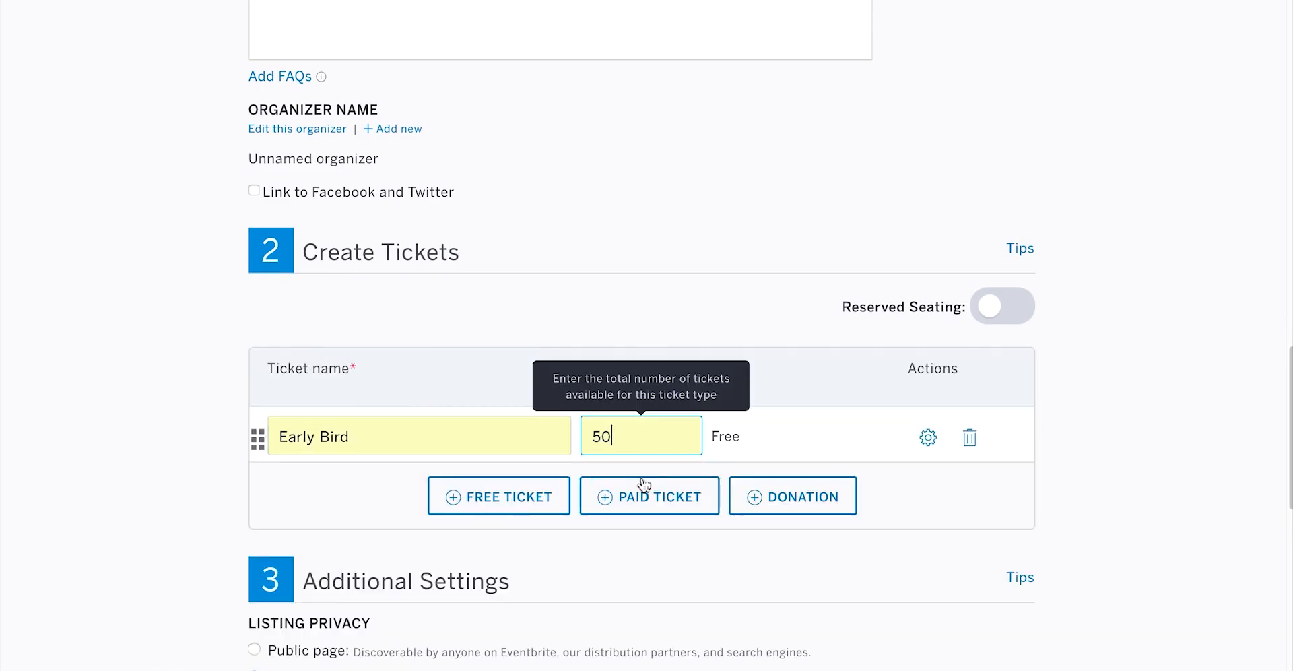
Step: Add a paid 'Standard' ticket with a quantity of 100 priced at 15
{"action": "left_click", "coordinate": [641, 488]}
{"action": "type", "text": "Standard"}
{"action": "key", "text": "Tab"}
{"action": "type", "text": "100"}
{"action": "key", "text": "Tab"}
{"action": "type", "text": "15"}
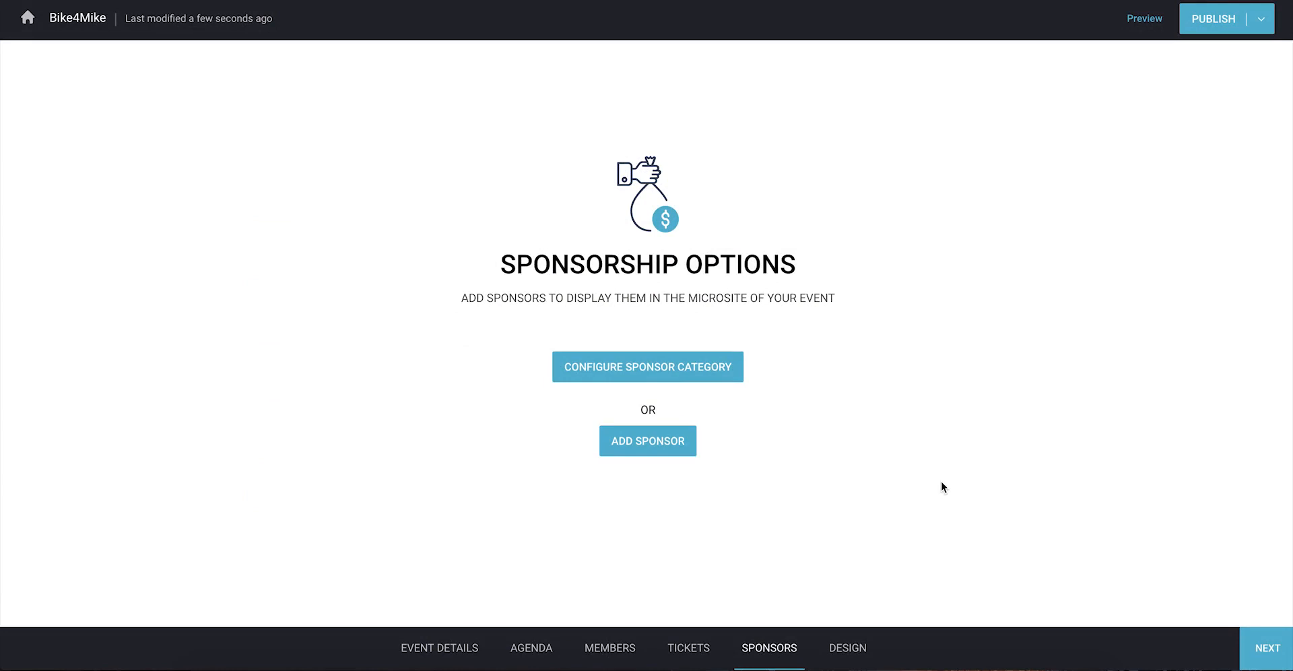
Step: Keep Silver at 500 and add a fourth sponsor category named PLATINUM
{"action": "left_click", "coordinate": [712, 381]}
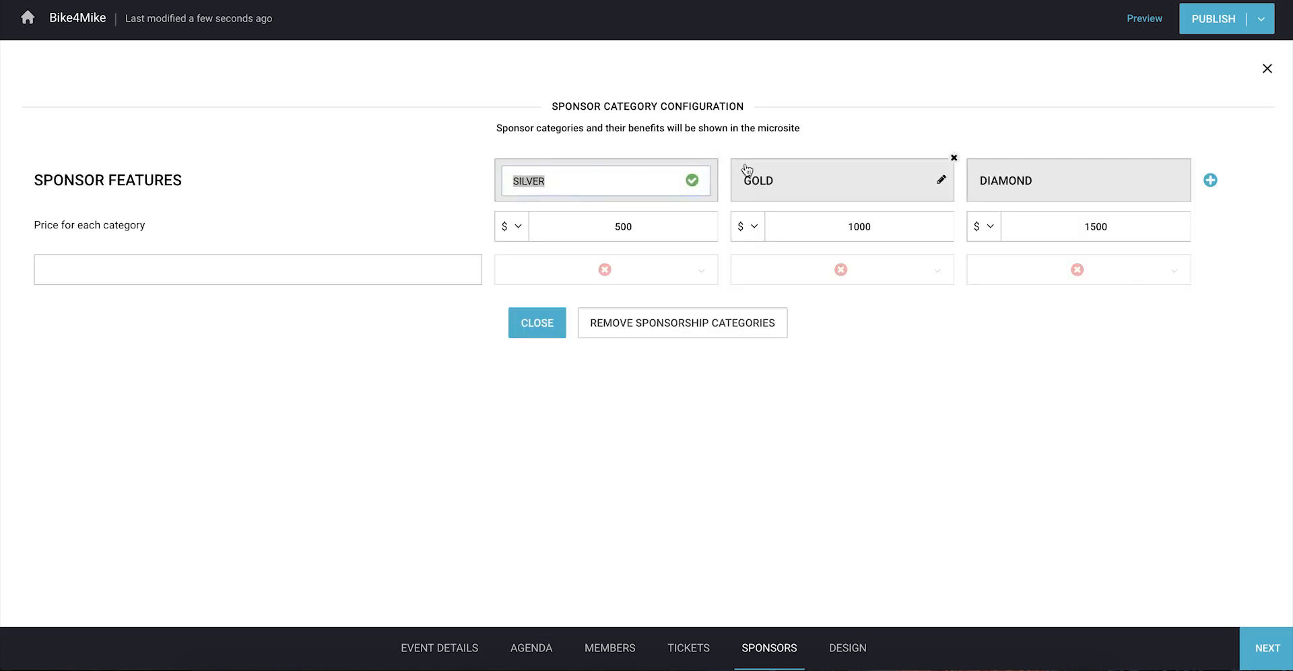
{"action": "left_click", "coordinate": [693, 181]}
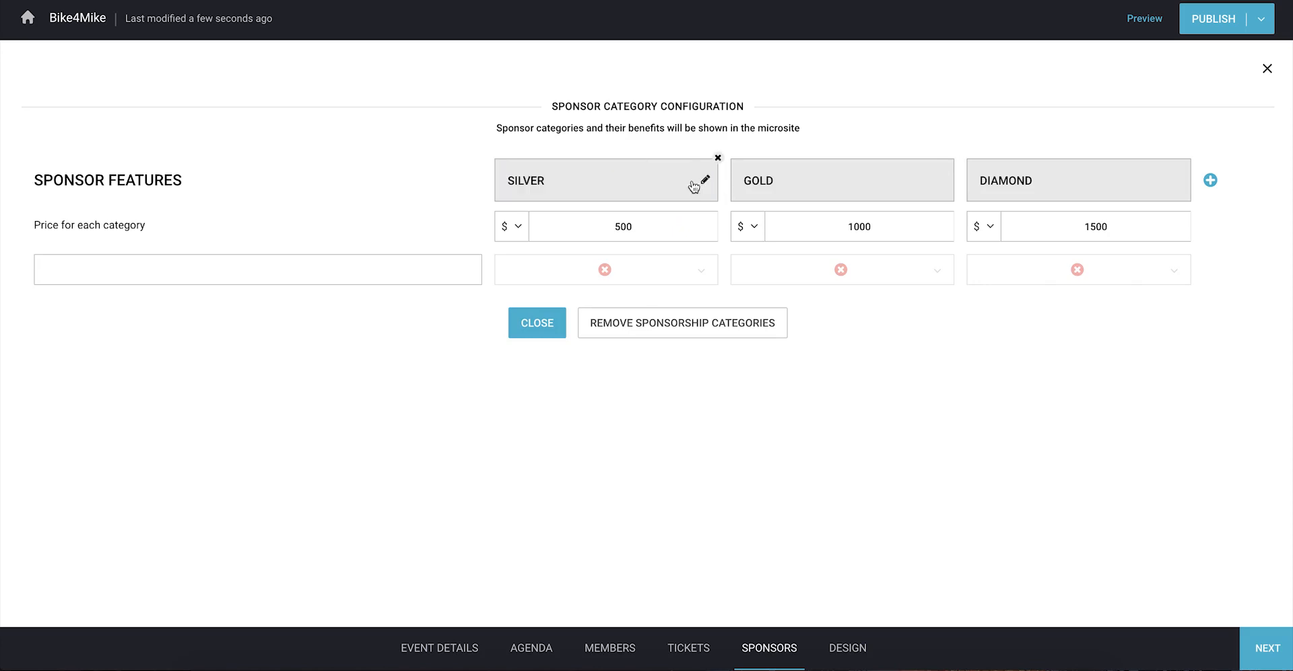
{"action": "double_click", "coordinate": [623, 227]}
{"action": "left_click", "coordinate": [726, 246]}
{"action": "left_click", "coordinate": [1210, 179]}
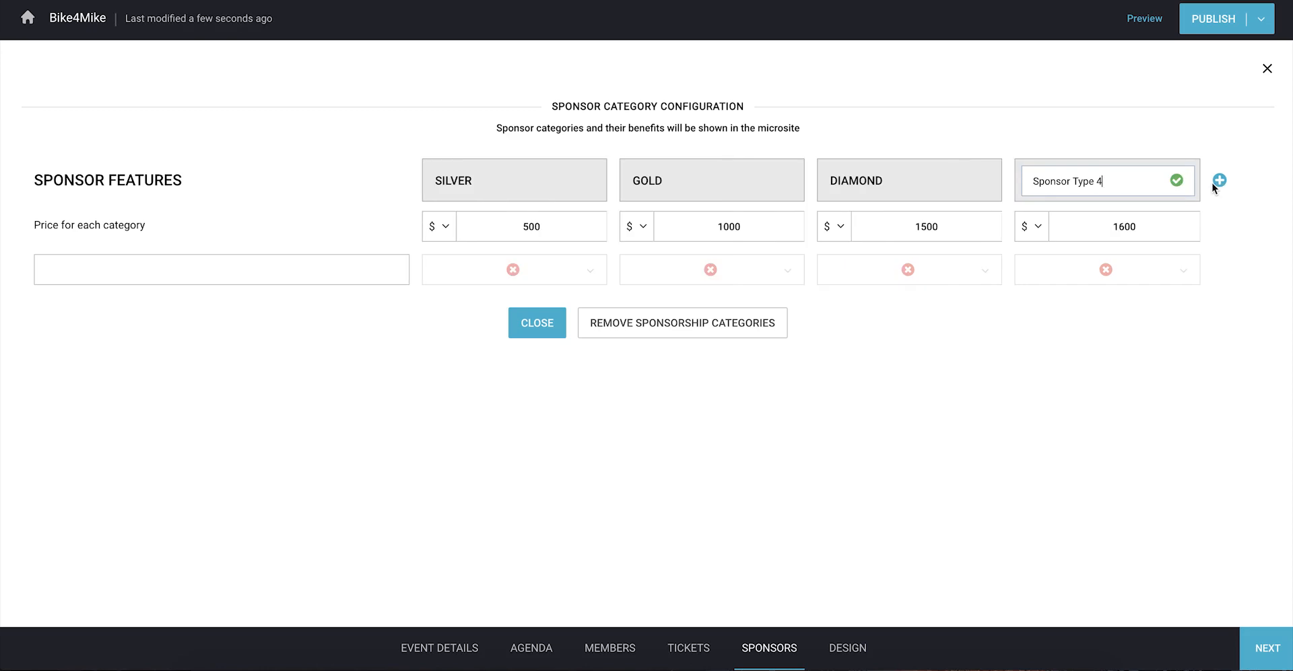
{"action": "key", "text": "ctrl+a"}
{"action": "type", "text": "PLATINUM"}
{"action": "key", "text": "Return"}
Step: Add benefit rows 'Logo on the microsite', 'Bike4Mike goodie bags' and 'Bike4Mike special passes'
{"action": "left_click", "coordinate": [222, 269]}
{"action": "type", "text": "Logo on the microsite"}
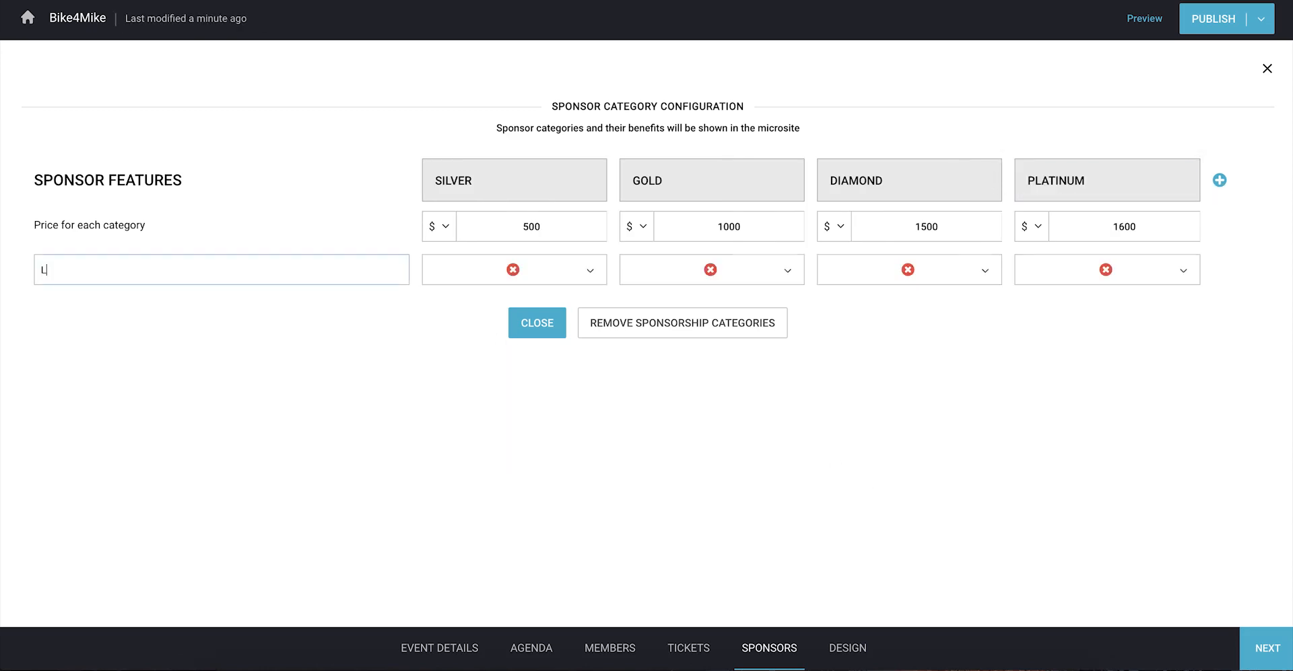
{"action": "key", "text": "Return"}
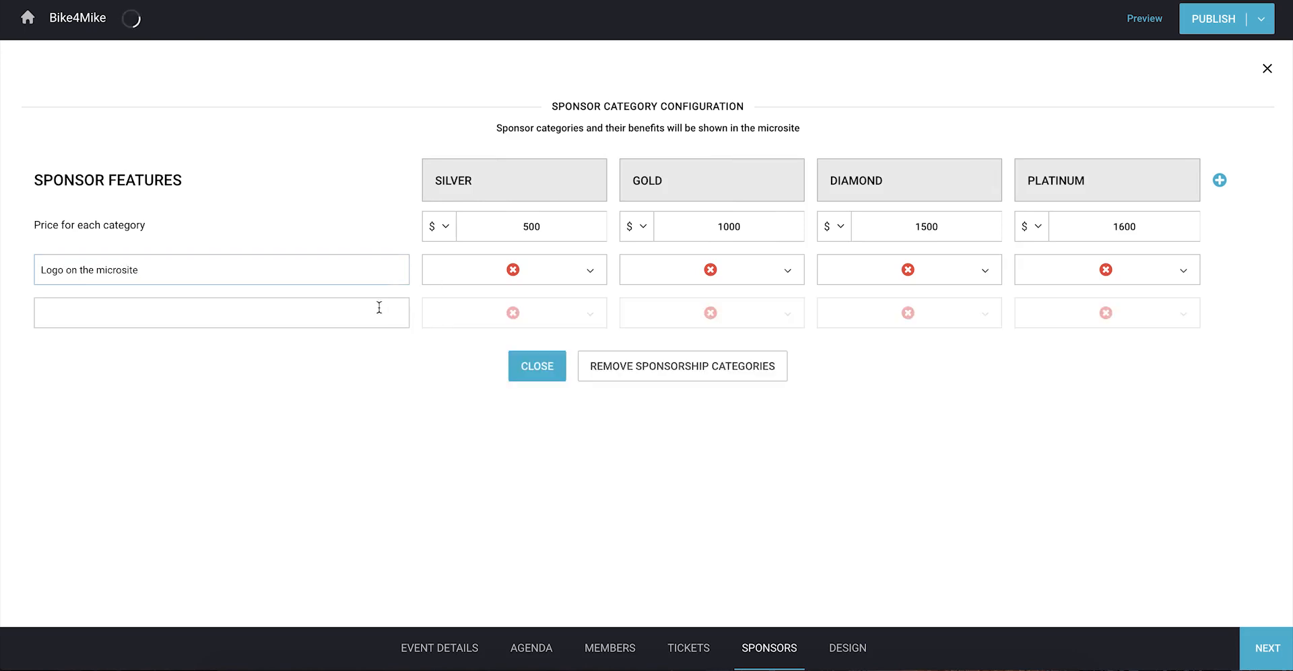
{"action": "left_click", "coordinate": [375, 308]}
{"action": "type", "text": "Bike4Mike goodie bags"}
{"action": "key", "text": "Return"}
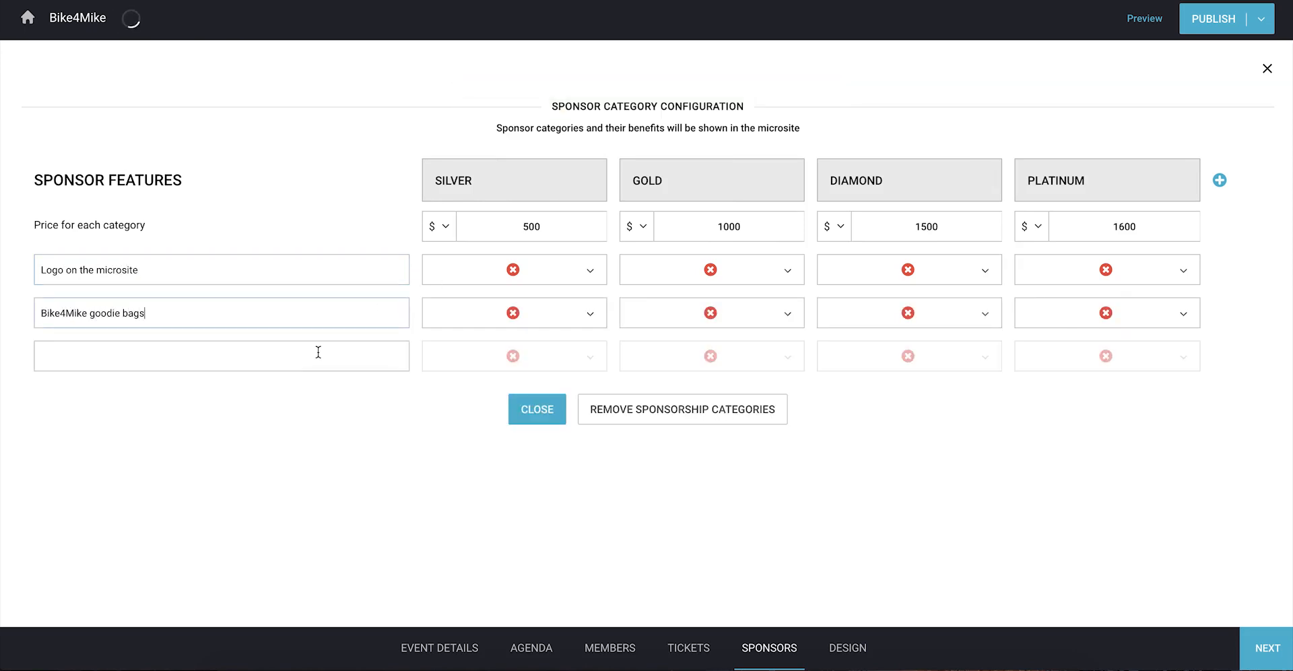
{"action": "left_click", "coordinate": [318, 353]}
{"action": "type", "text": "Bike4Mike special passes"}
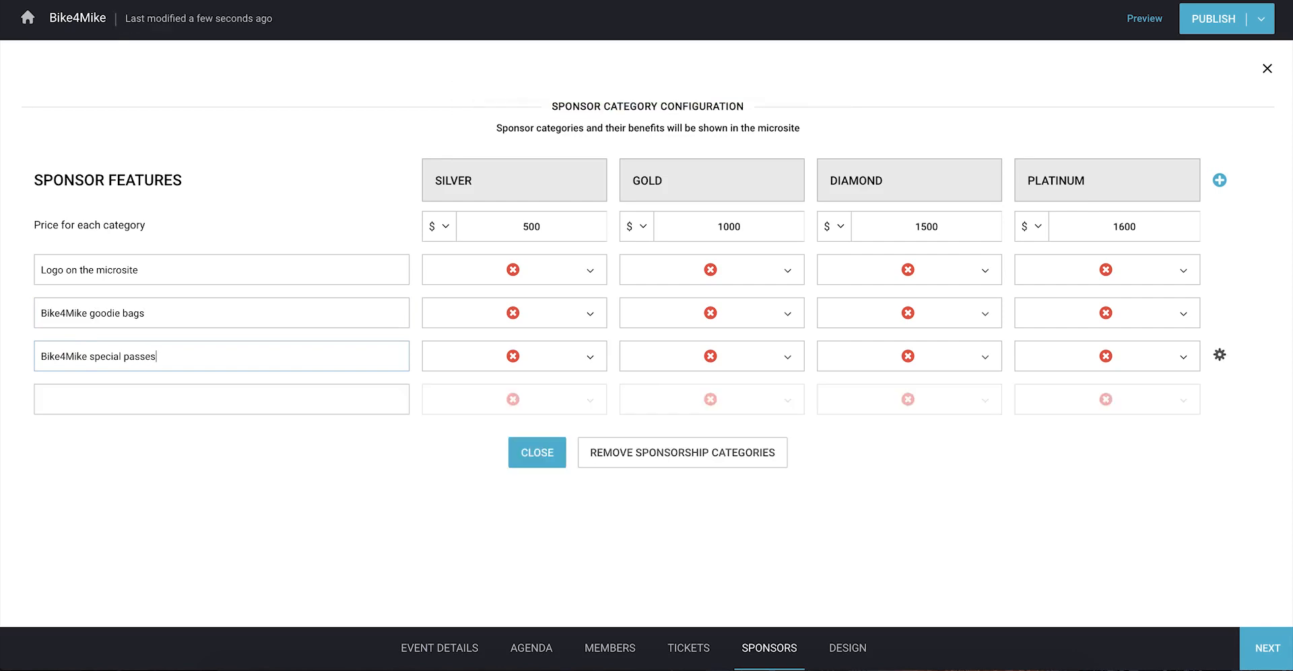
Step: Give Gold and above the logo, all tiers goodie bags, and Gold/Diamond/Platinum 1/2/3 passes
{"action": "left_click", "coordinate": [780, 278]}
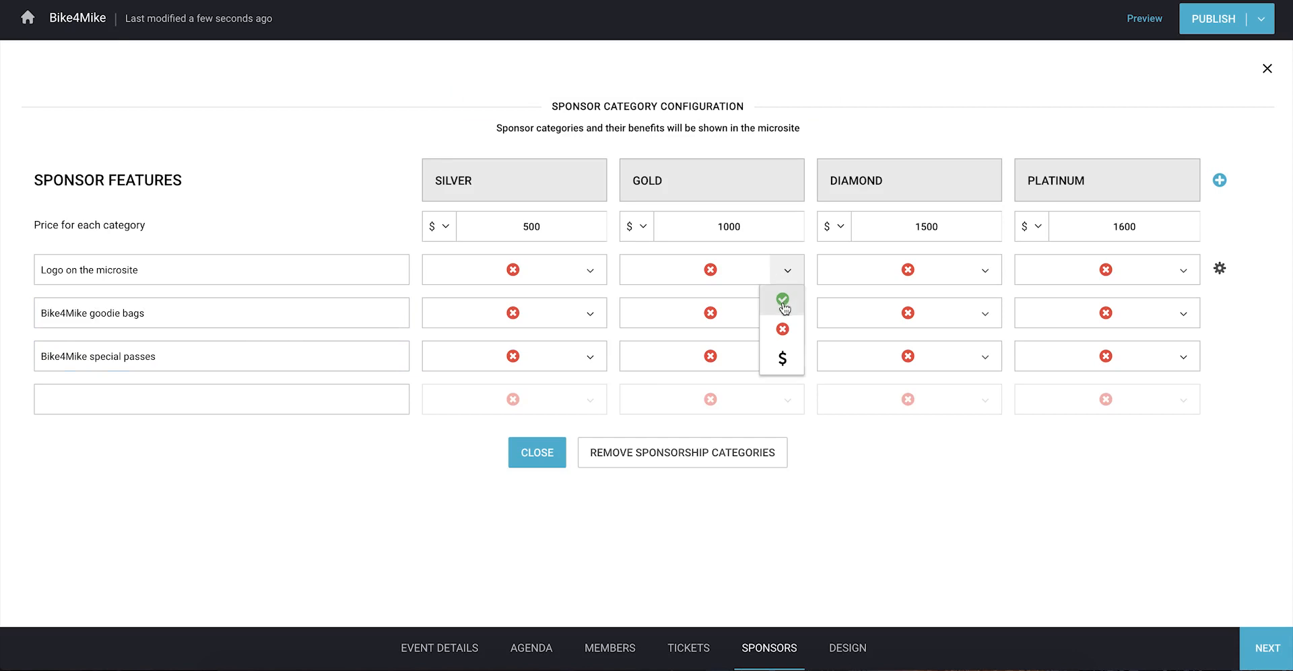
{"action": "left_click", "coordinate": [780, 299]}
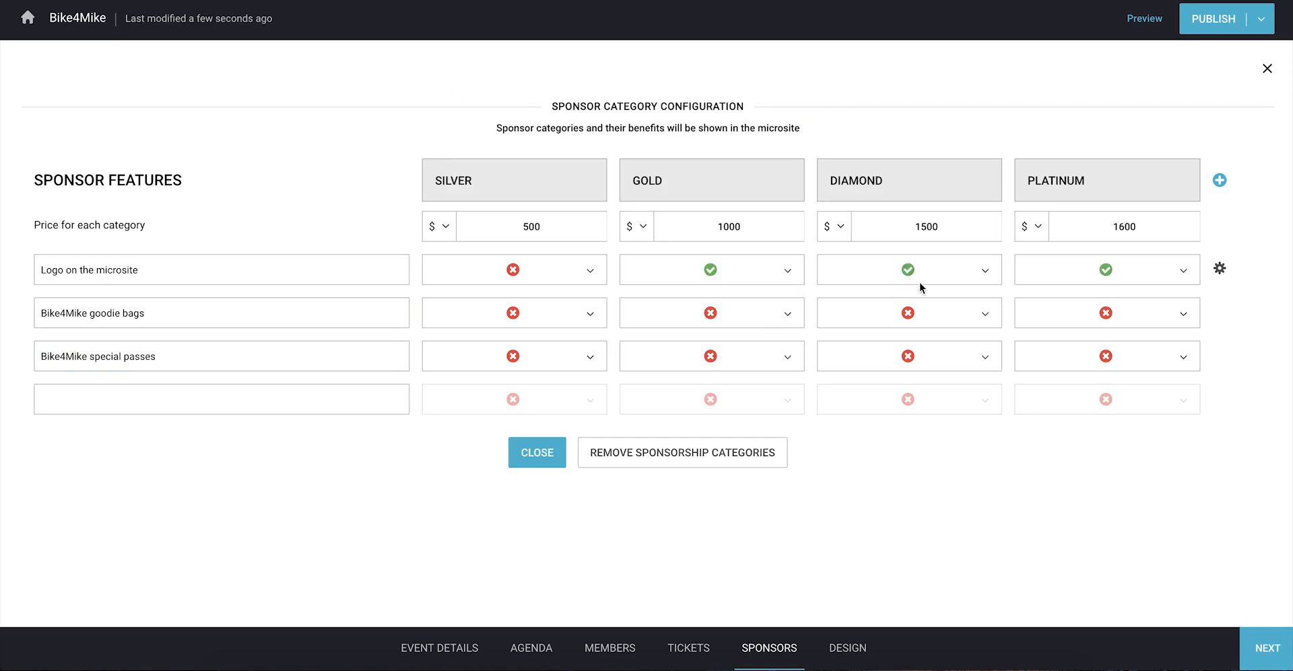
{"action": "left_click", "coordinate": [581, 317]}
{"action": "left_click", "coordinate": [584, 342]}
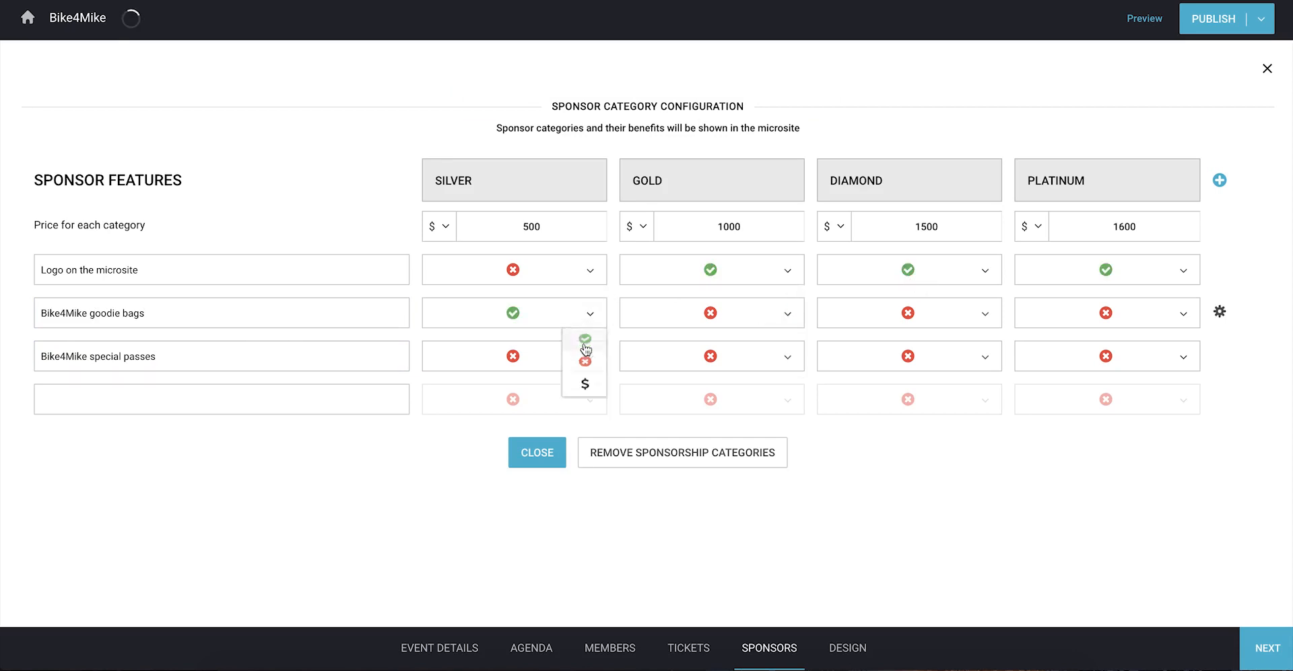
{"action": "left_click", "coordinate": [705, 364]}
{"action": "type", "text": "1 Pass"}
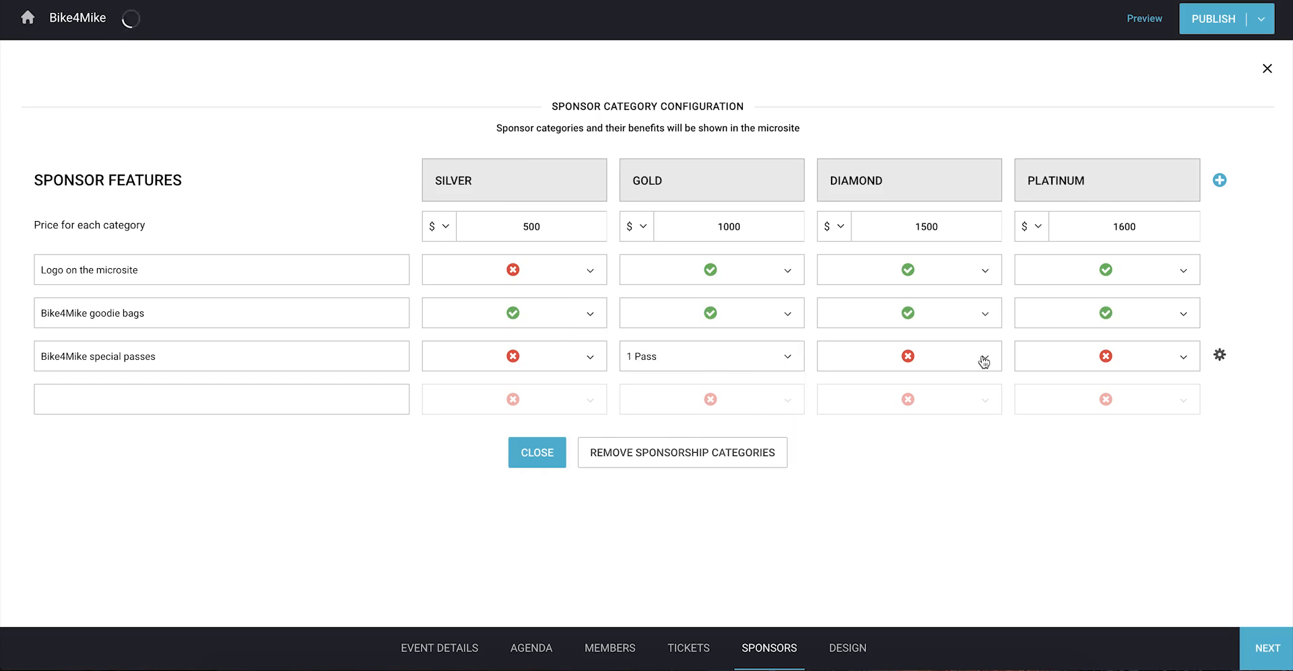
{"action": "left_click", "coordinate": [981, 362]}
{"action": "type", "text": "2 Passes"}
{"action": "left_click", "coordinate": [1030, 368]}
{"action": "type", "text": "3 Passes"}
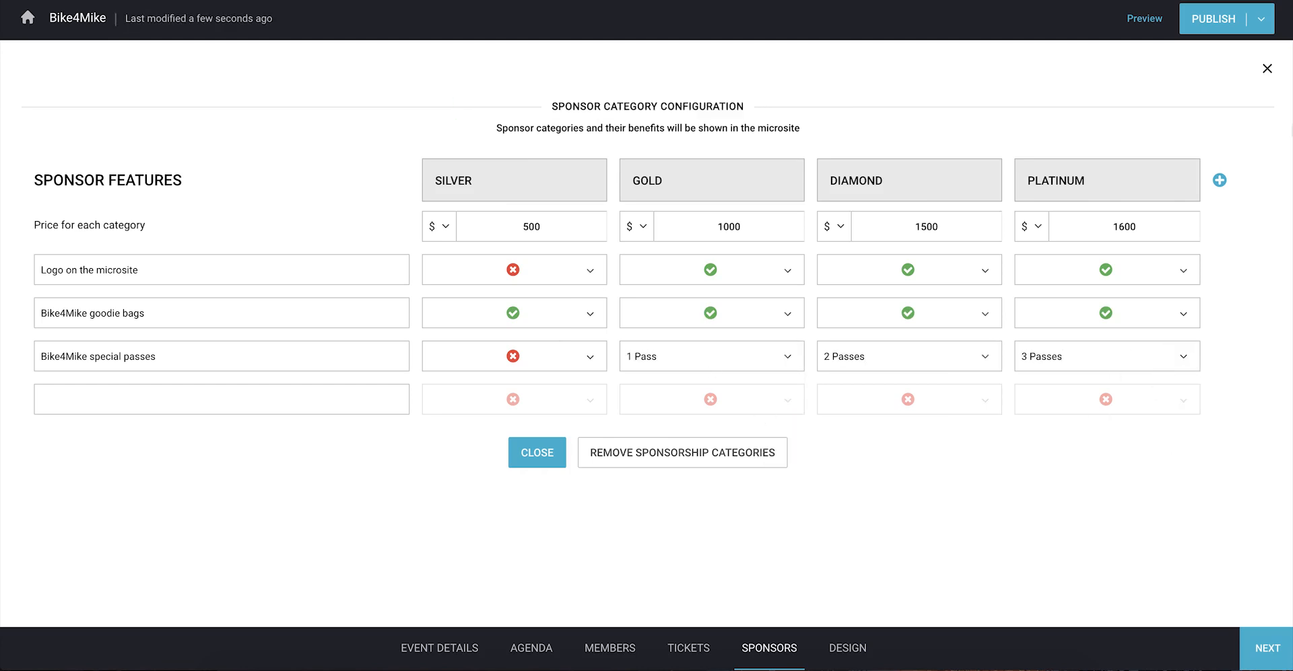
{"action": "left_click", "coordinate": [1267, 70]}
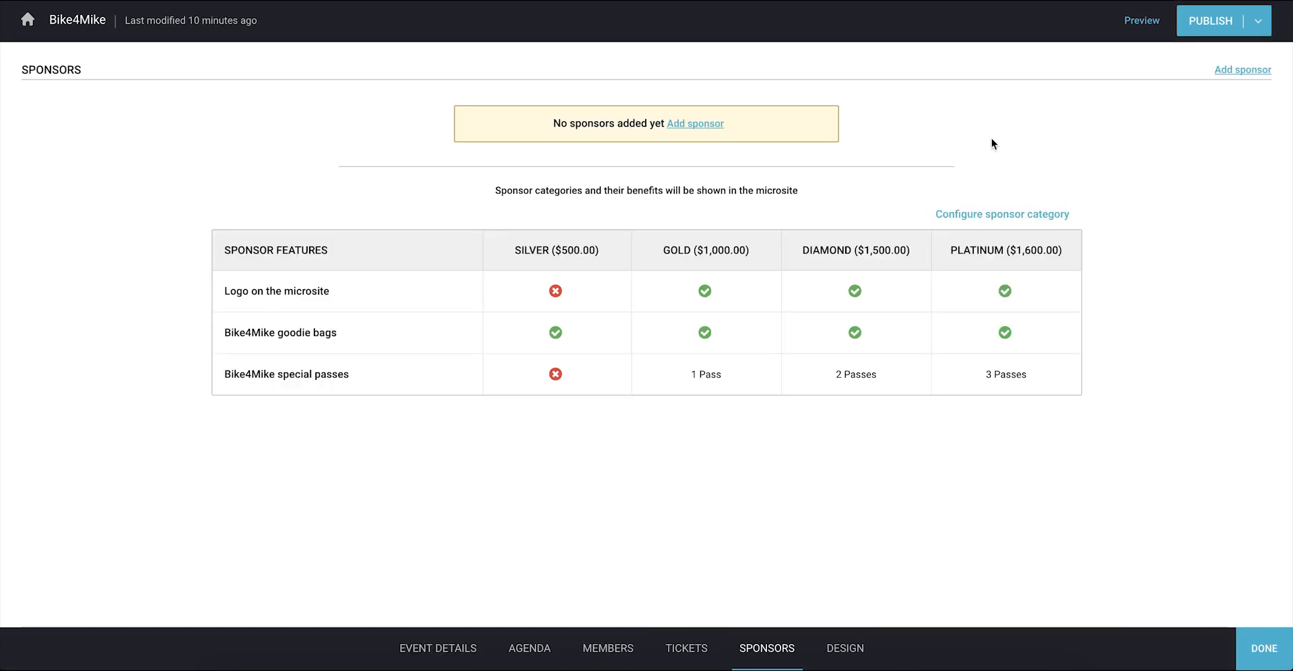
Step: Fill in a new sponsor with the contact's name, company and pasted Zoho description
{"action": "left_click", "coordinate": [691, 125]}
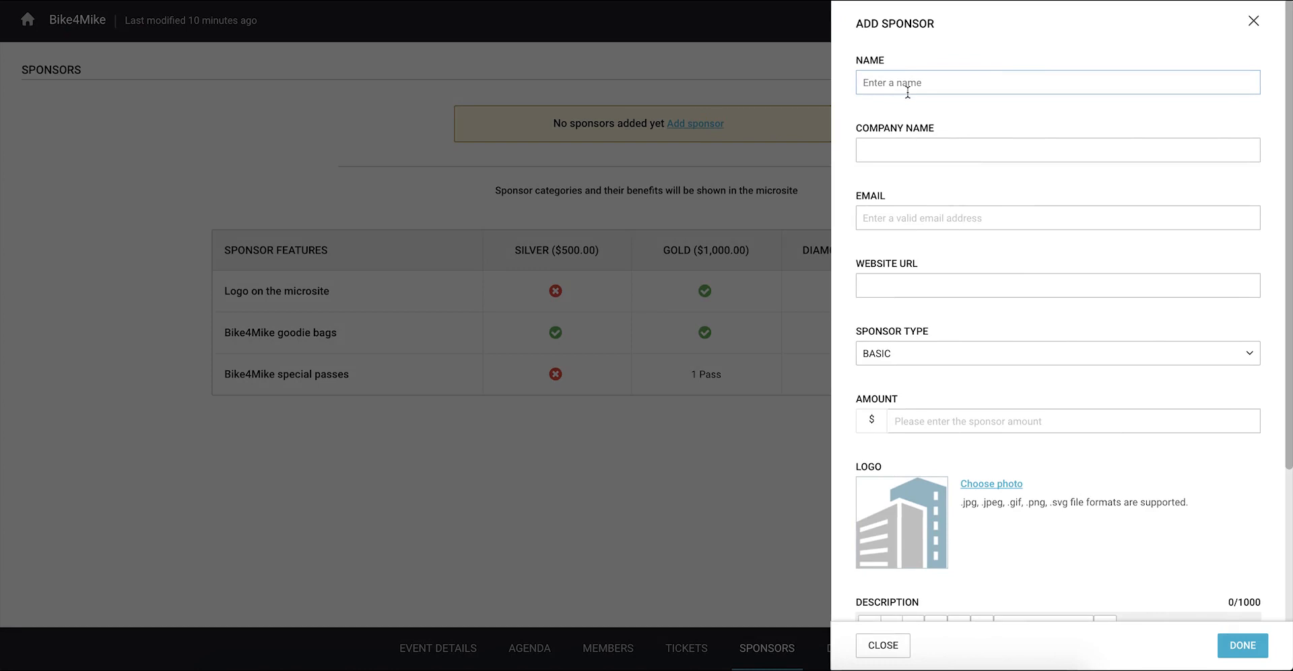
{"action": "key", "text": "Tab"}
{"action": "type", "text": "Nort"}
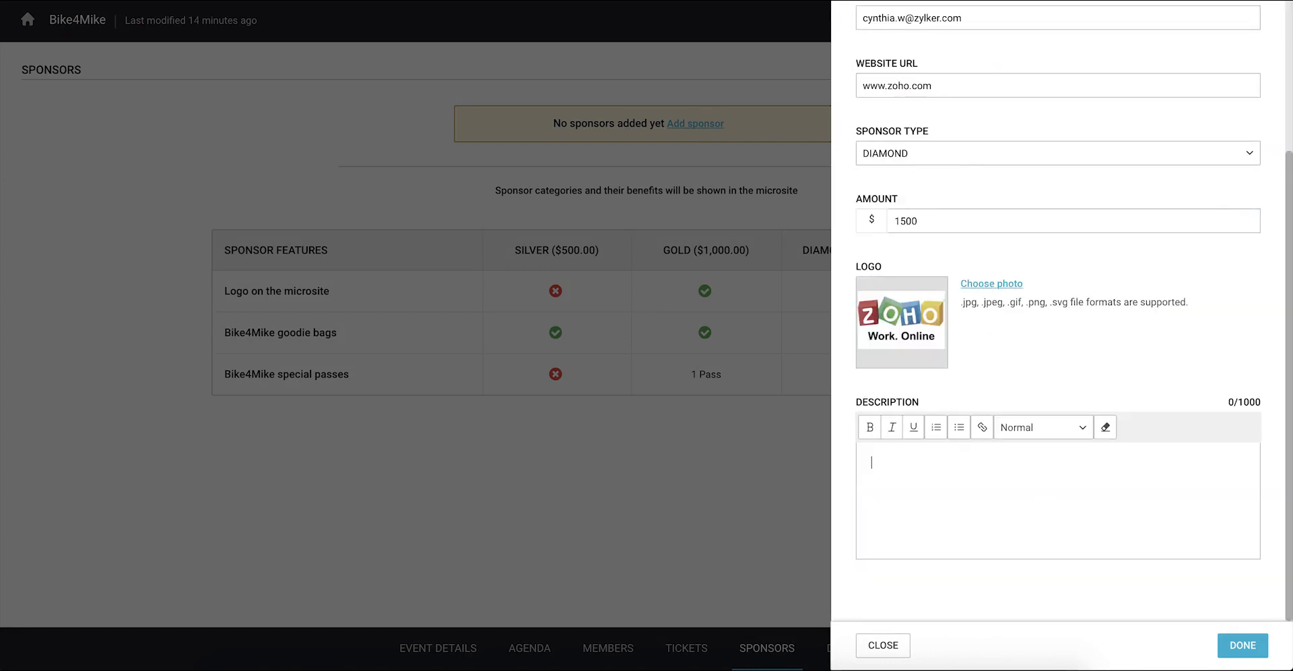
{"action": "type", "text": "At Zoho, software is our craft and passion. We create beautiful software to solve business problems. Over the past decade of our journey, the Zoho suite has emerged to be a leader in the cloud and on your devices. As much as we love software, it is our people and our culture that are our most valuable assets. Our people spend years mastering the craft. In an industry where technology changes at a relentless and dizzying pace, we value persistence and endurance as highly as adaptability."}
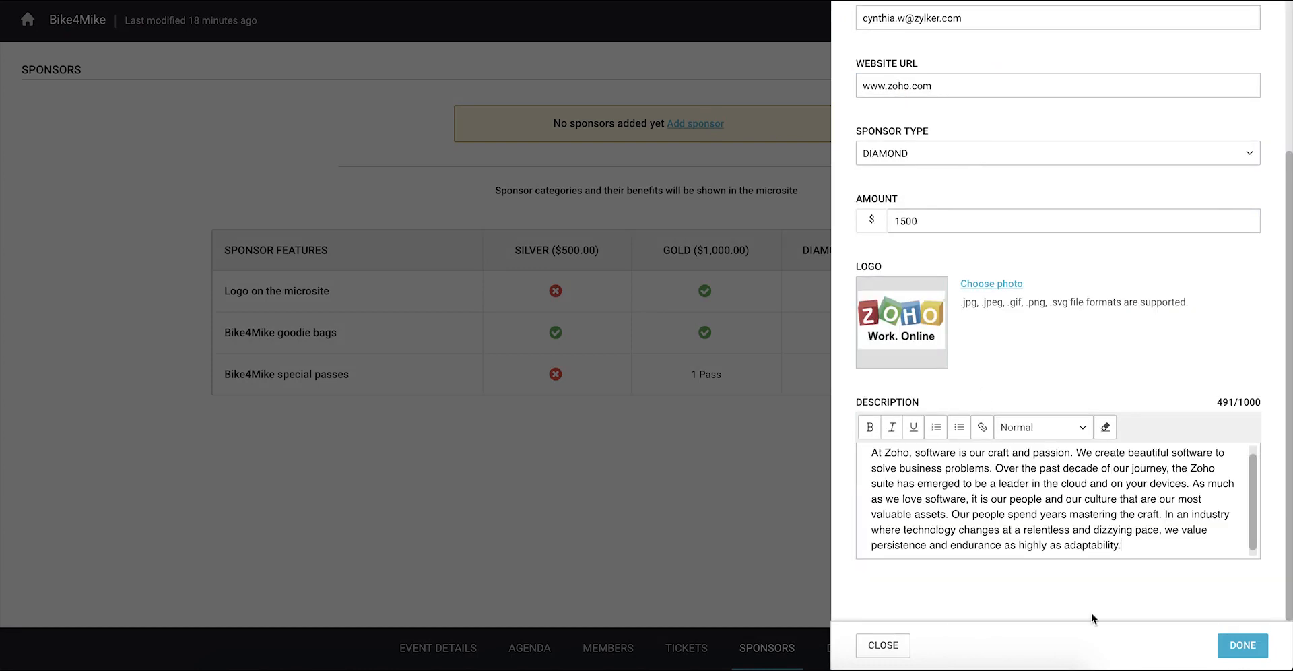
Step: Save the Zoho sponsor, approve Manage Engine's Silver request, and open the Design editor
{"action": "left_click", "coordinate": [1241, 650]}
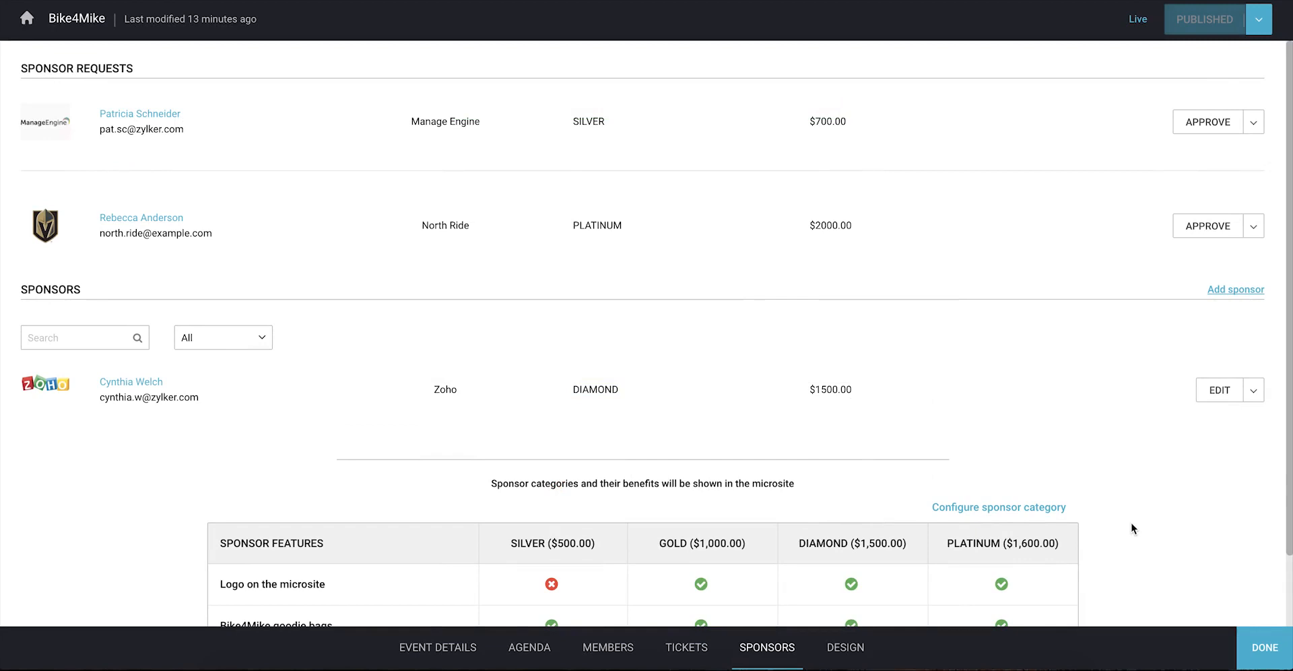
{"action": "left_click", "coordinate": [1208, 122]}
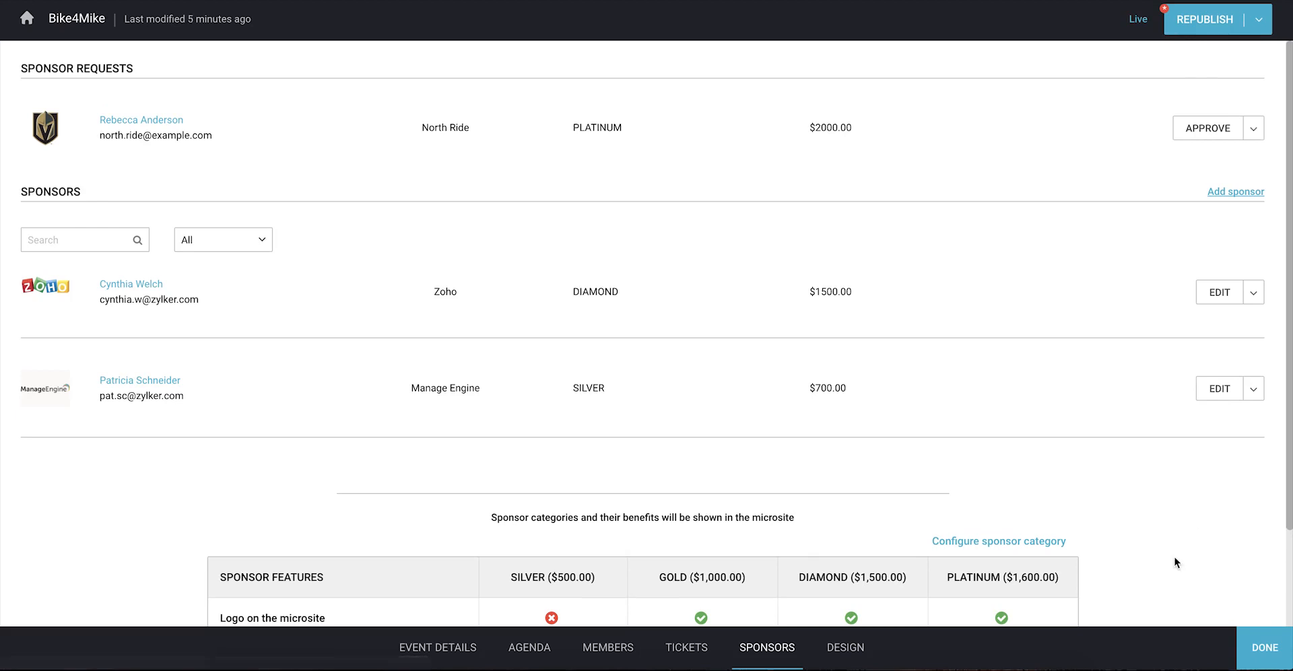
{"action": "left_click", "coordinate": [868, 649]}
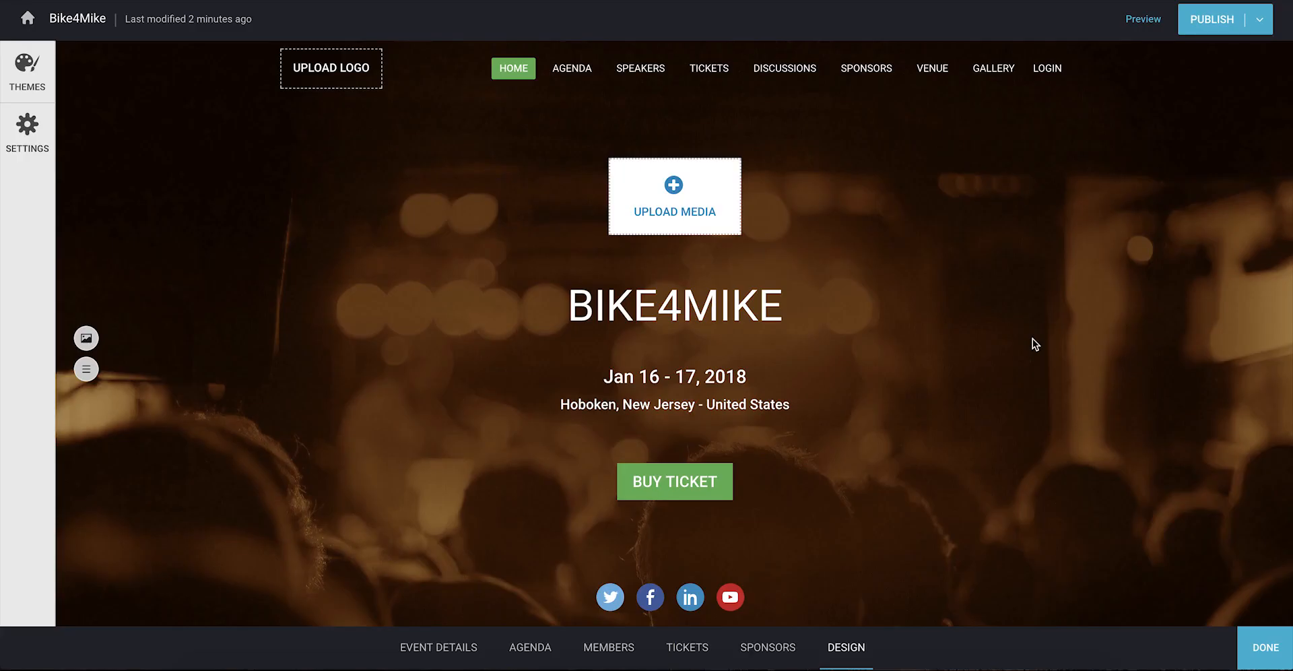
Step: Apply the Purple theme to the Bike4Mike microsite
{"action": "scroll", "coordinate": [1032, 338], "scroll_direction": "down", "scroll_amount": 8}
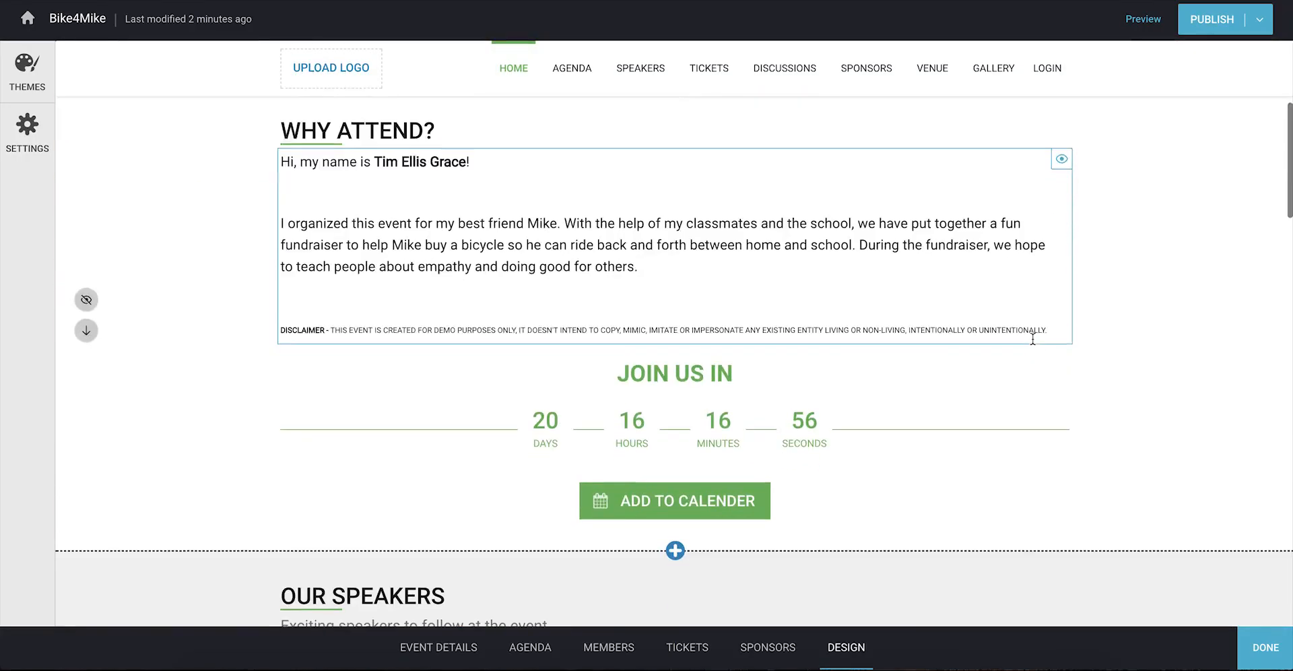
{"action": "scroll", "coordinate": [1033, 339], "scroll_direction": "down", "scroll_amount": 11}
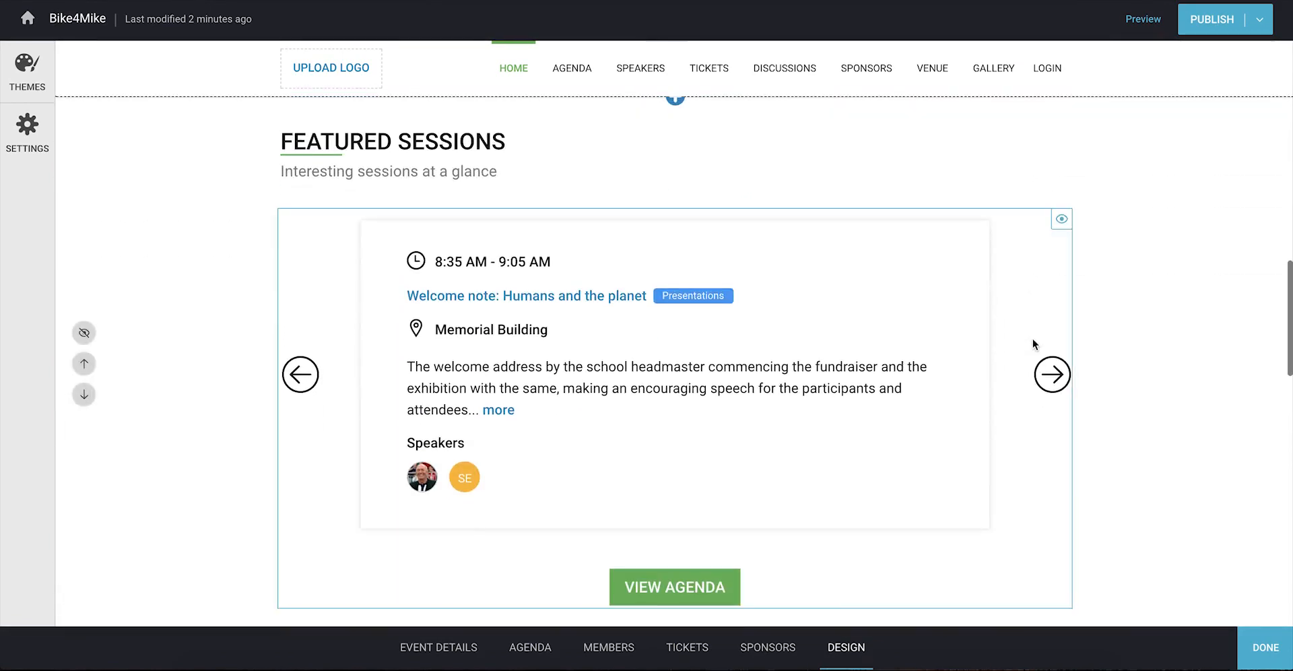
{"action": "scroll", "coordinate": [1033, 340], "scroll_direction": "down", "scroll_amount": 12}
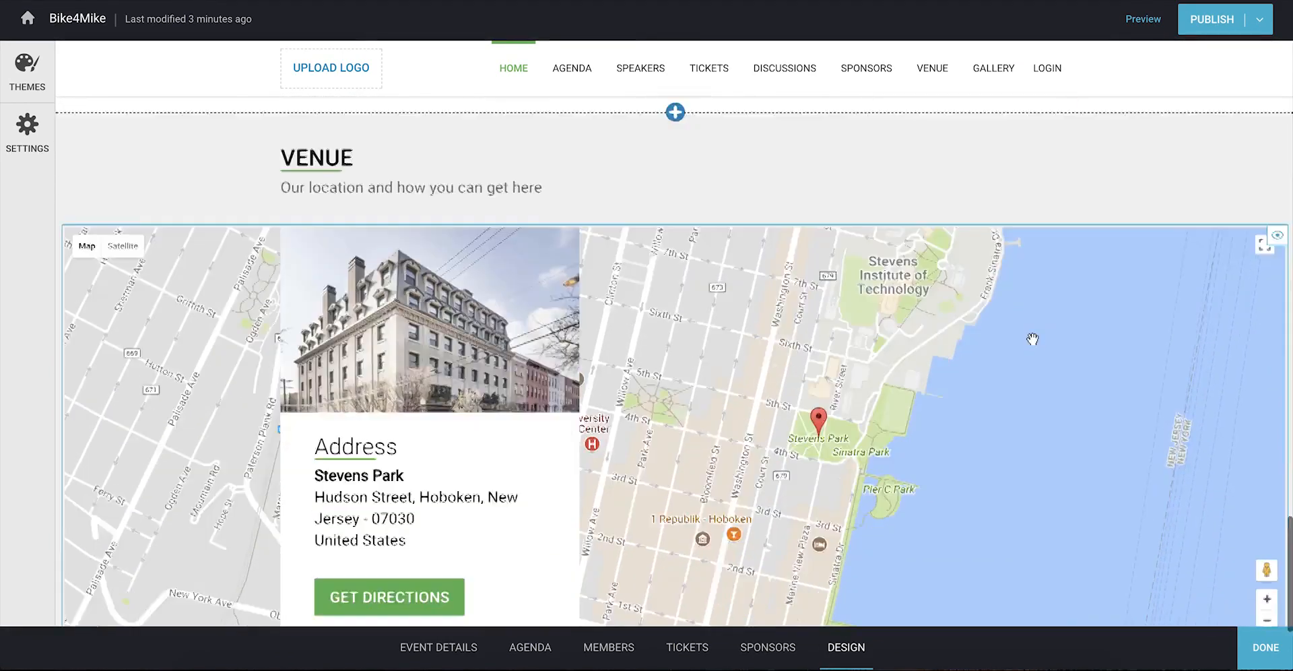
{"action": "scroll", "coordinate": [1032, 339], "scroll_direction": "down", "scroll_amount": 4}
{"action": "scroll", "coordinate": [1032, 339], "scroll_direction": "up", "scroll_amount": 20}
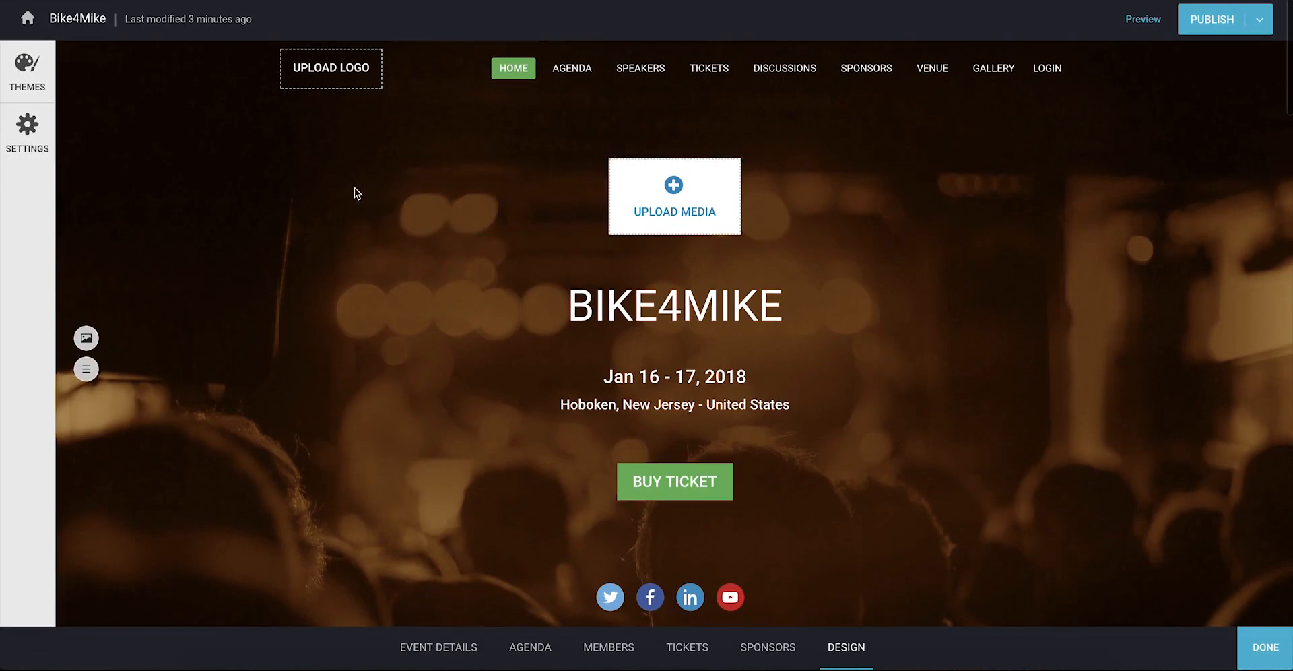
{"action": "left_click", "coordinate": [27, 72]}
{"action": "scroll", "coordinate": [171, 448], "scroll_direction": "down", "scroll_amount": 3}
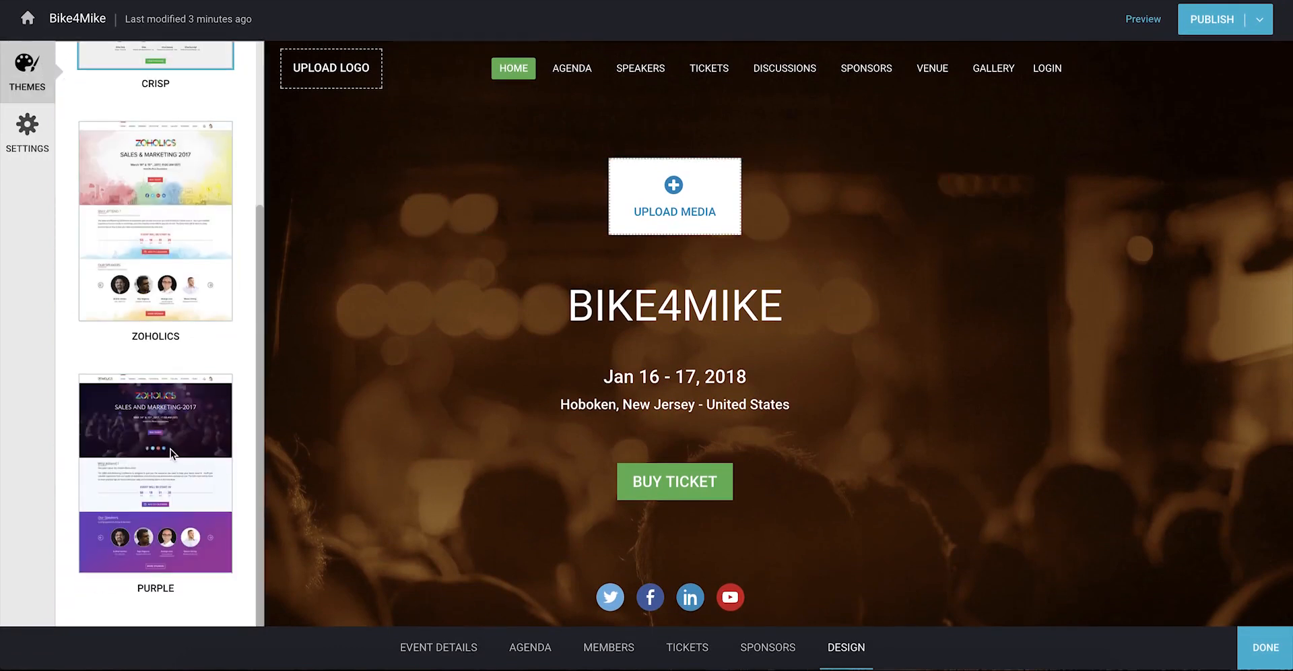
{"action": "left_click", "coordinate": [171, 448]}
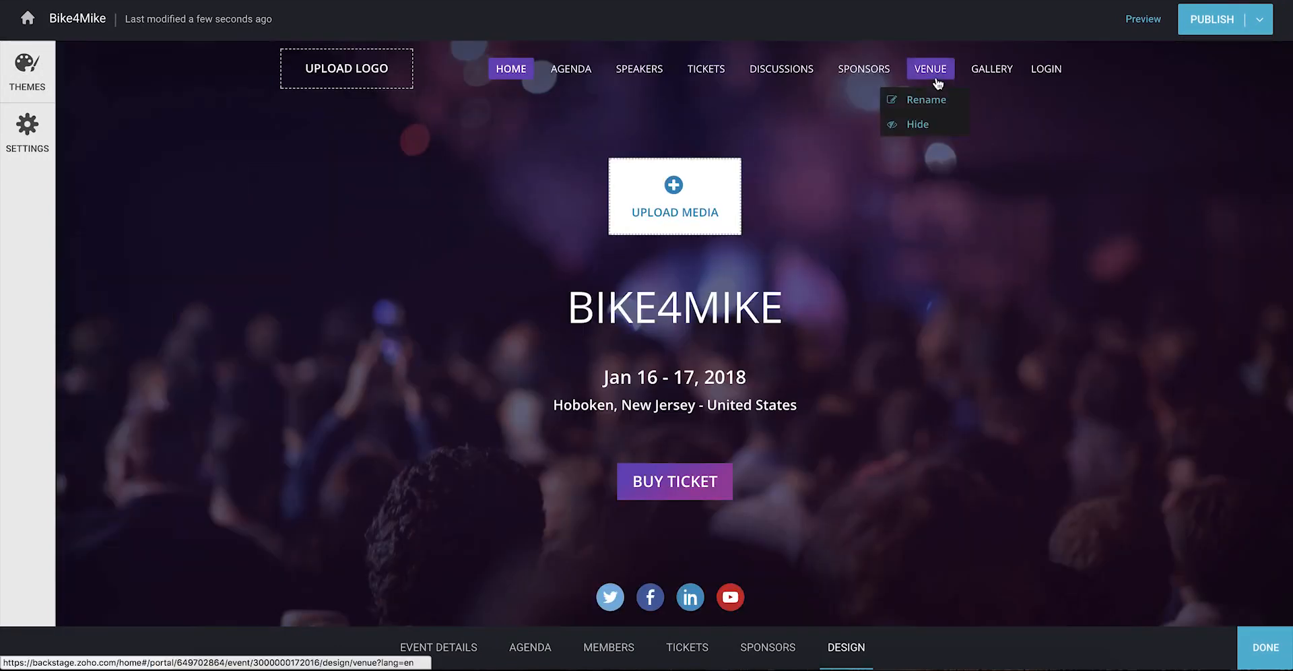
Step: Move Venue before Discussions, rename Agenda to PROGRAM, and hide Speakers in navigation
{"action": "left_click_drag", "start_coordinate": [934, 76], "coordinate": [621, 70]}
{"action": "left_click", "coordinate": [566, 117]}
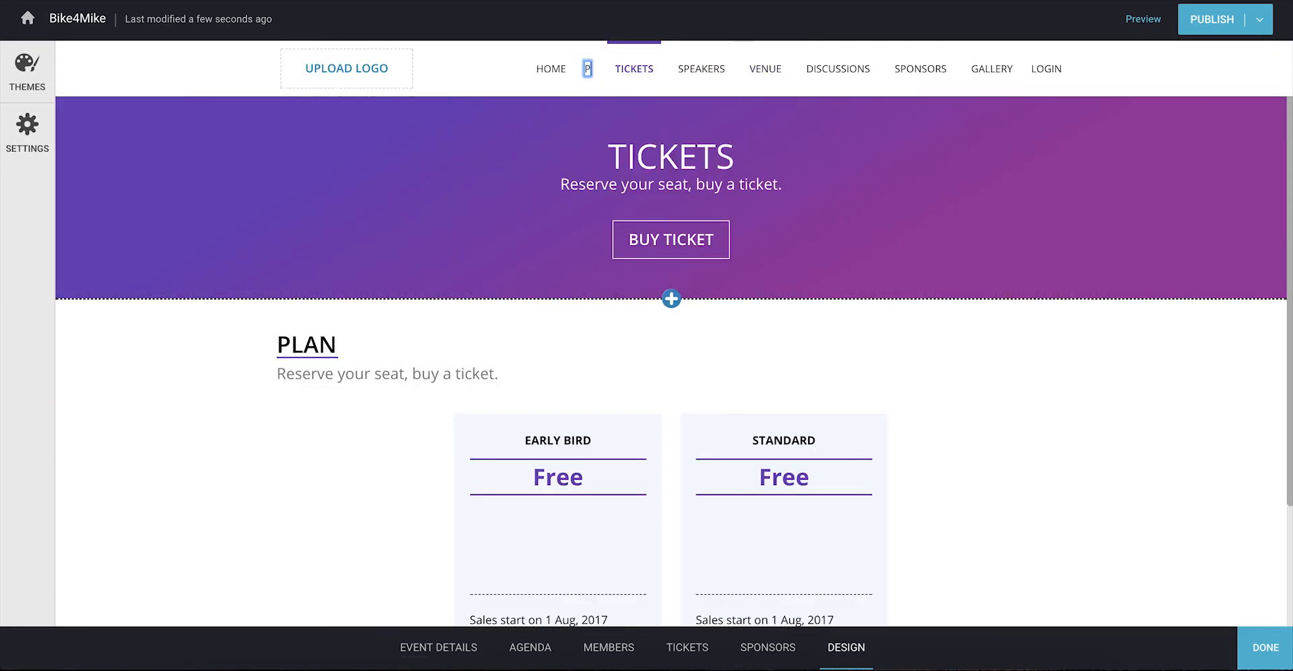
{"action": "type", "text": "PROGRAM"}
{"action": "key", "text": "Return"}
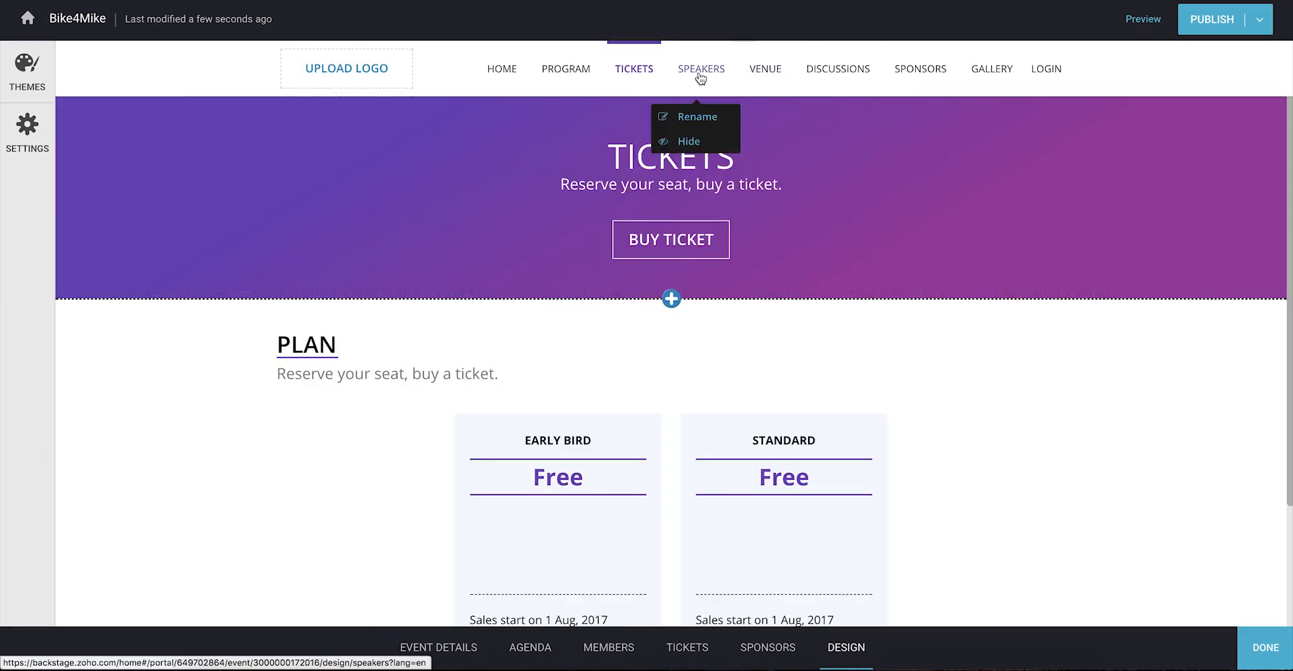
{"action": "left_click", "coordinate": [698, 140]}
{"action": "left_click", "coordinate": [515, 76]}
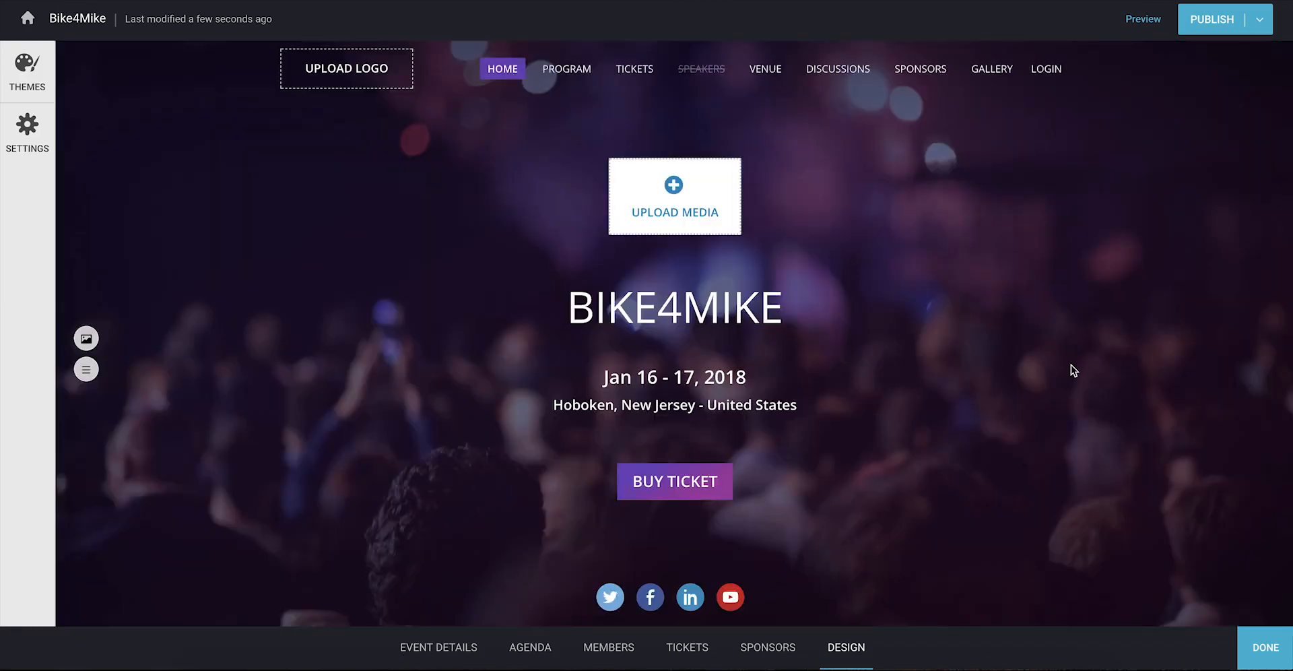
{"action": "scroll", "coordinate": [1070, 367], "scroll_direction": "down", "scroll_amount": 12}
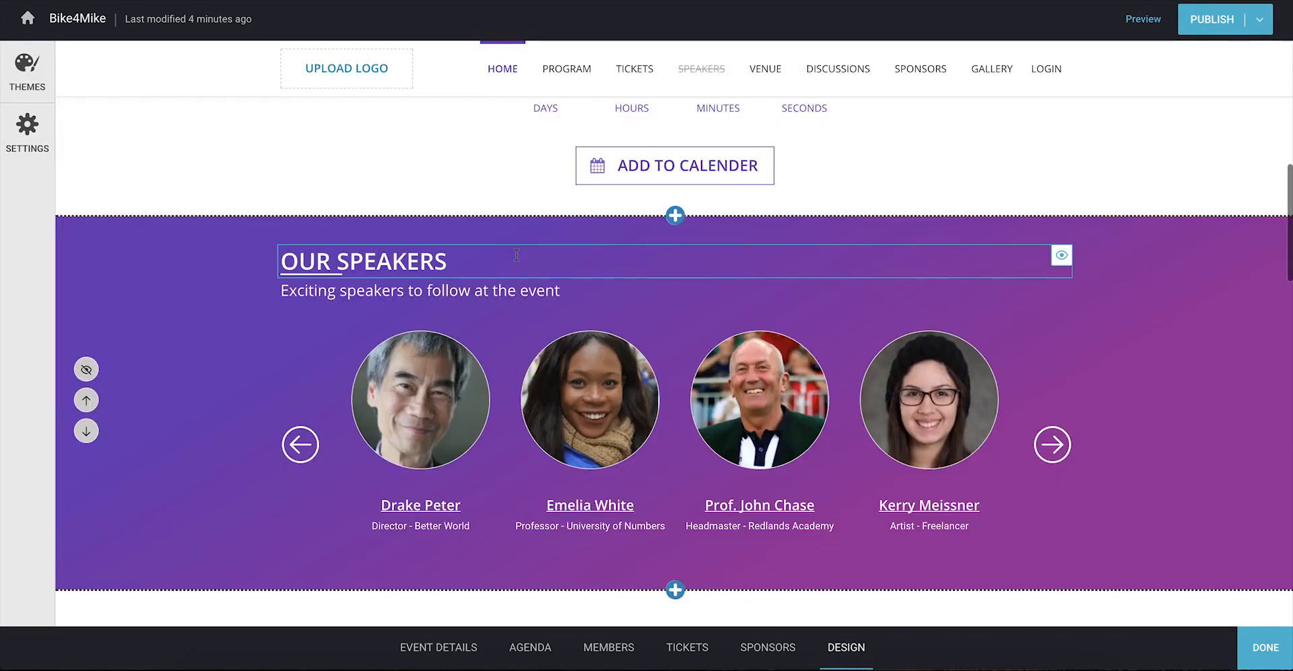
Step: Retitle the speakers section 'Who is speaking at the event' with subtitle 'Exciting speakers to follow'
{"action": "triple_click", "coordinate": [516, 255]}
{"action": "type", "text": "Who"}
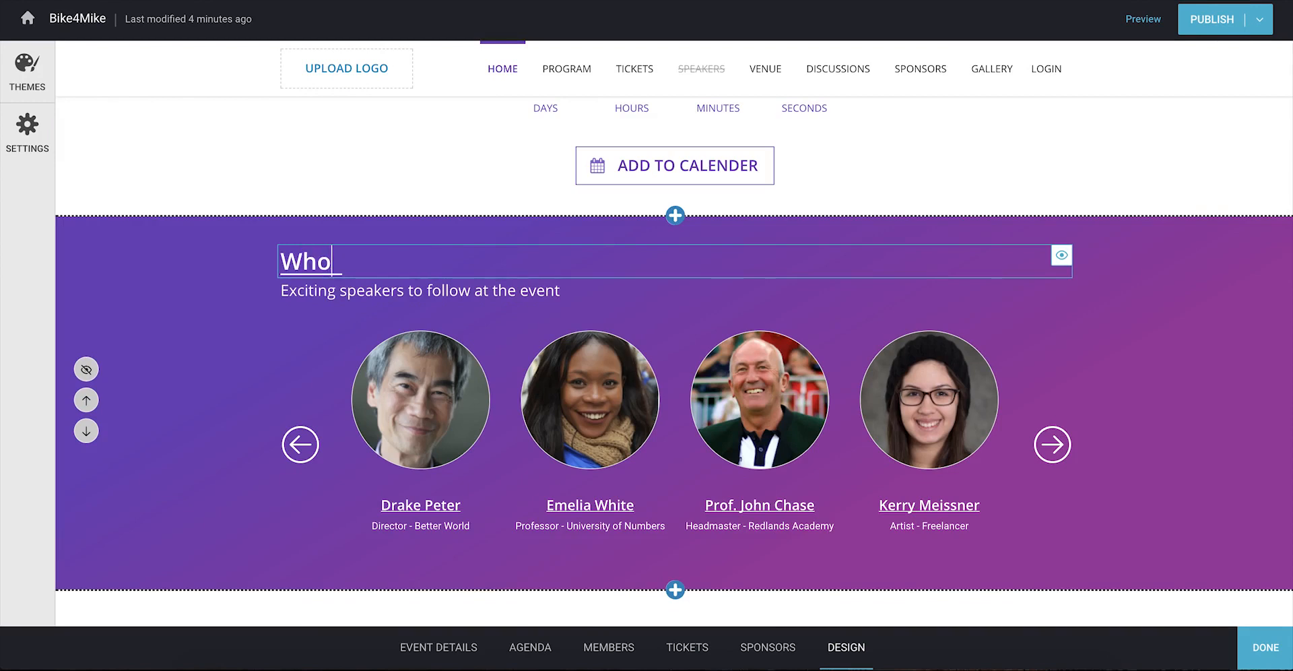
{"action": "type", "text": " is speaking a"}
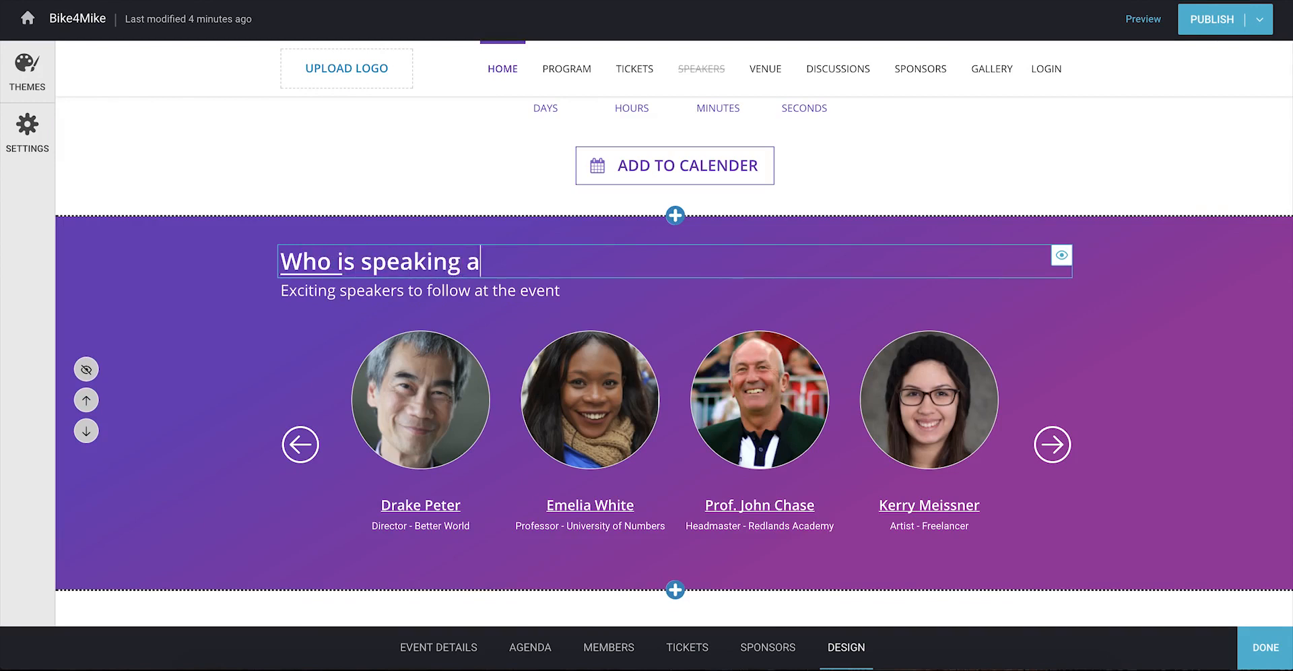
{"action": "type", "text": "t the event"}
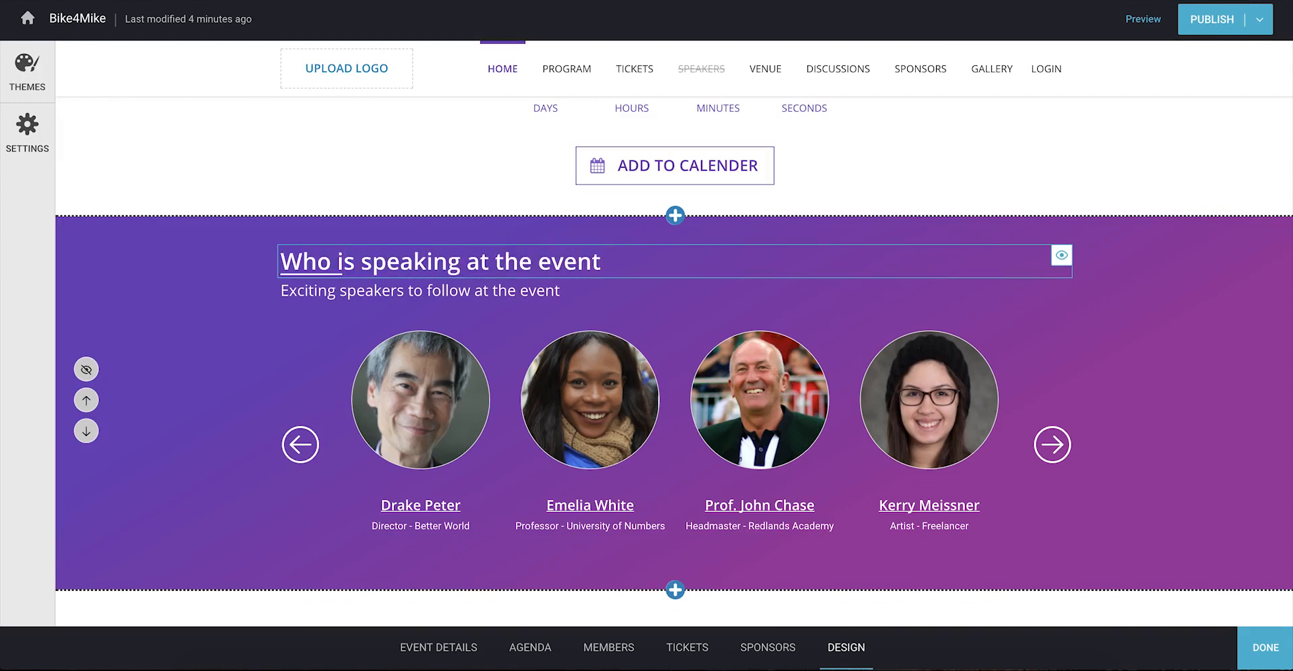
{"action": "triple_click", "coordinate": [473, 286]}
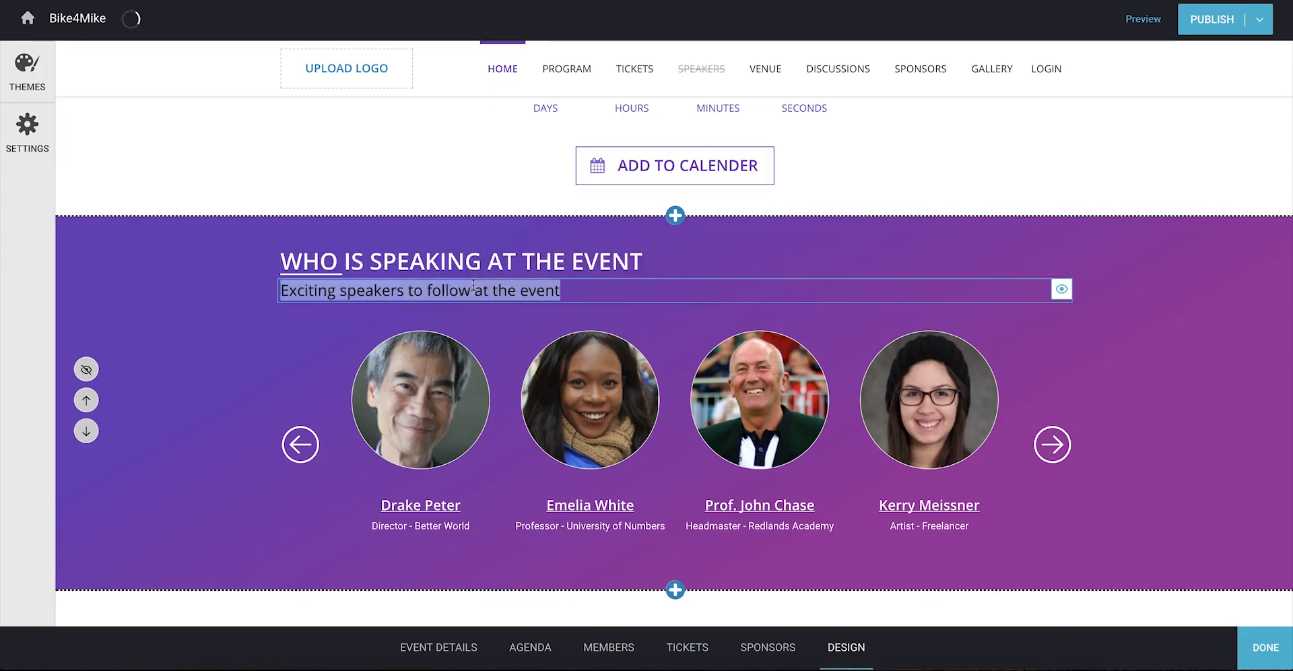
{"action": "type", "text": "Exciting speakers to follow"}
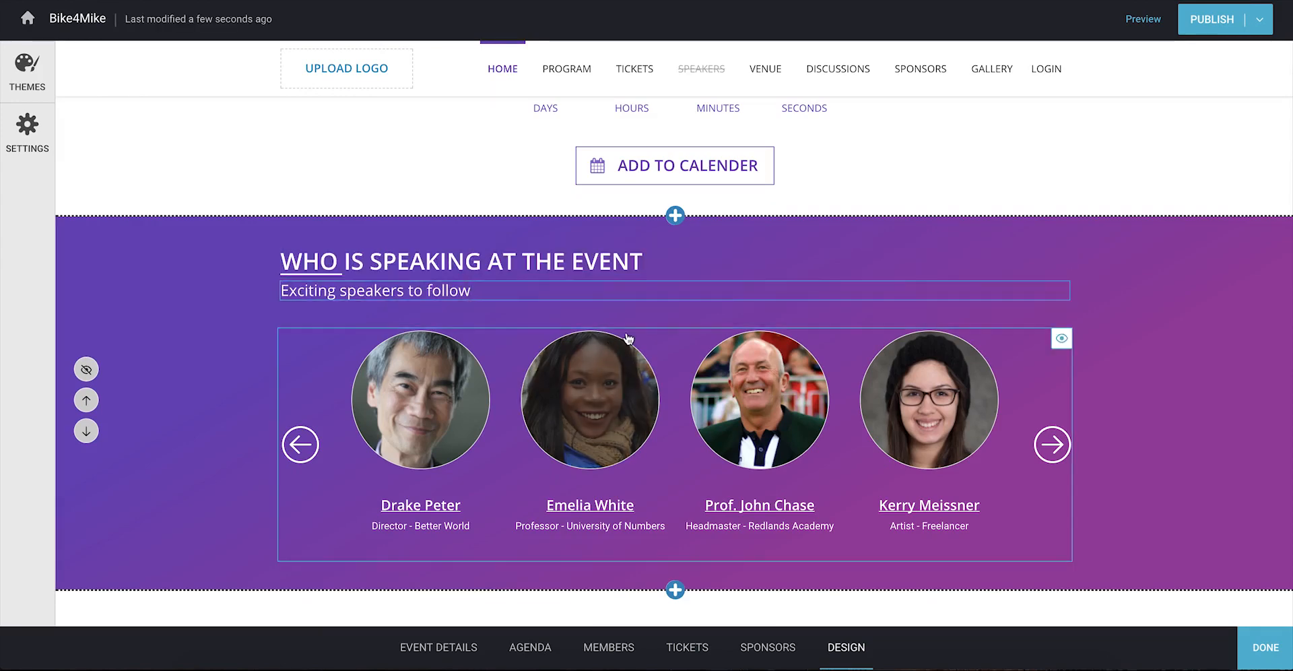
Step: Check the Why Attend text in event details, then hide Why Attend and move it down
{"action": "scroll", "coordinate": [628, 337], "scroll_direction": "up", "scroll_amount": 6}
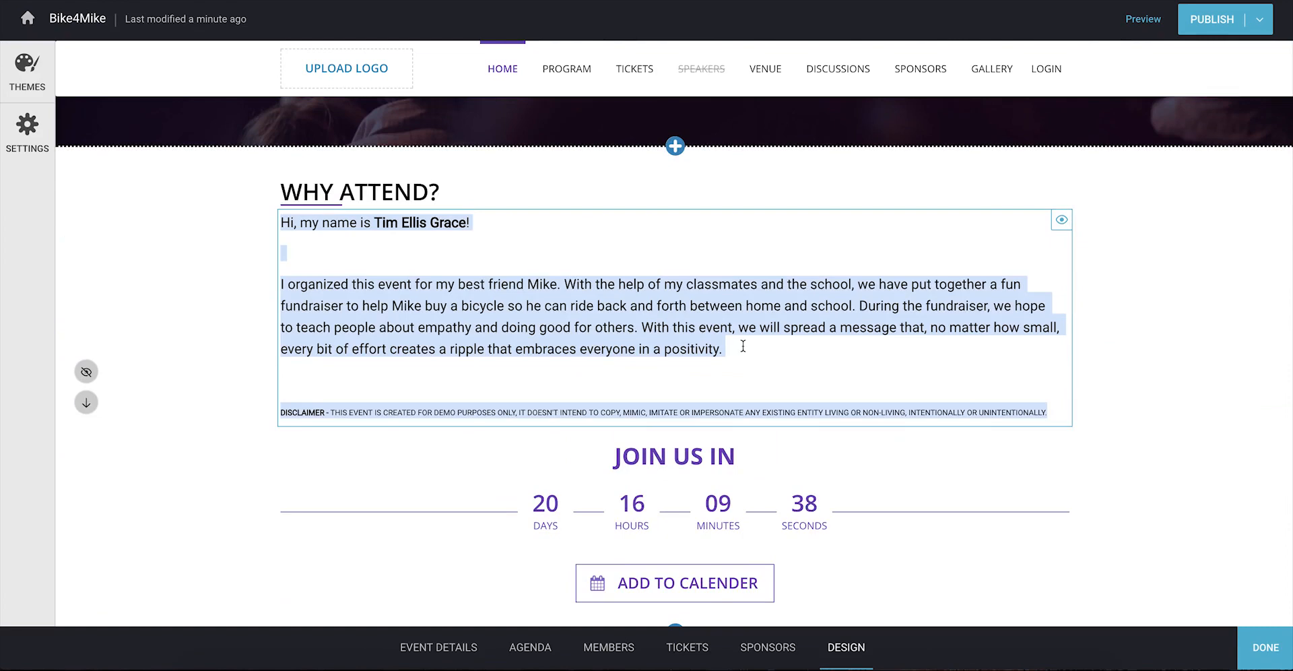
{"action": "left_click", "coordinate": [744, 348]}
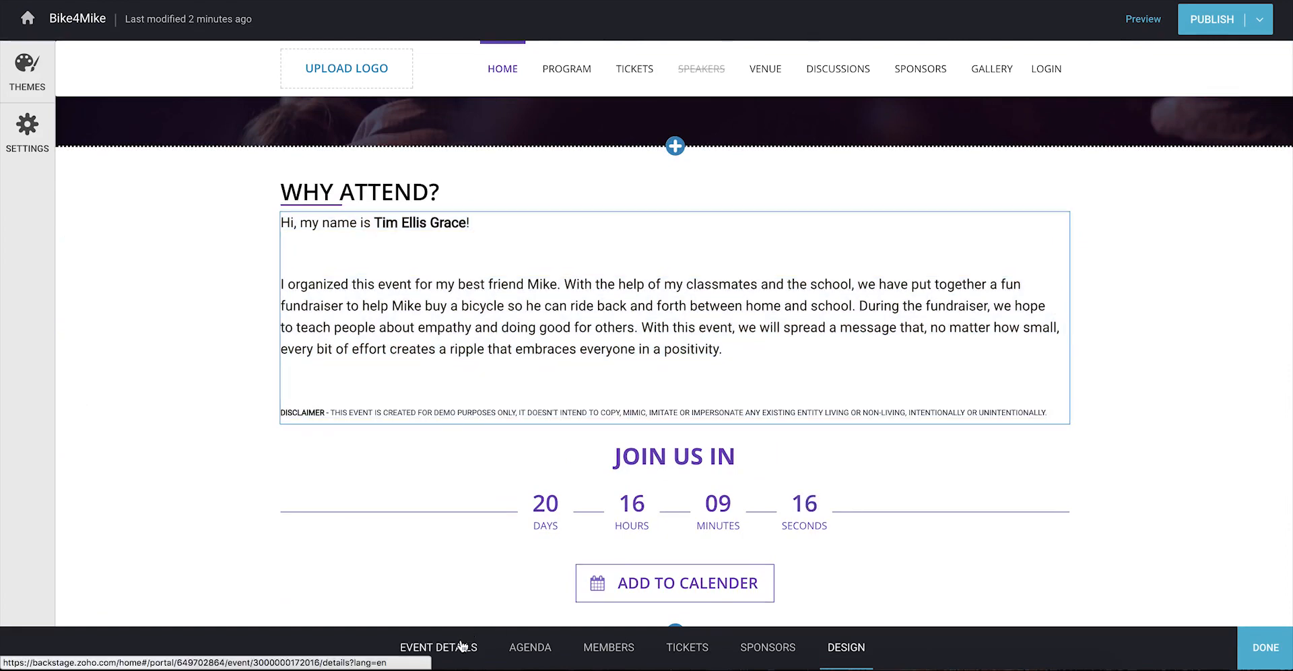
{"action": "left_click", "coordinate": [461, 645]}
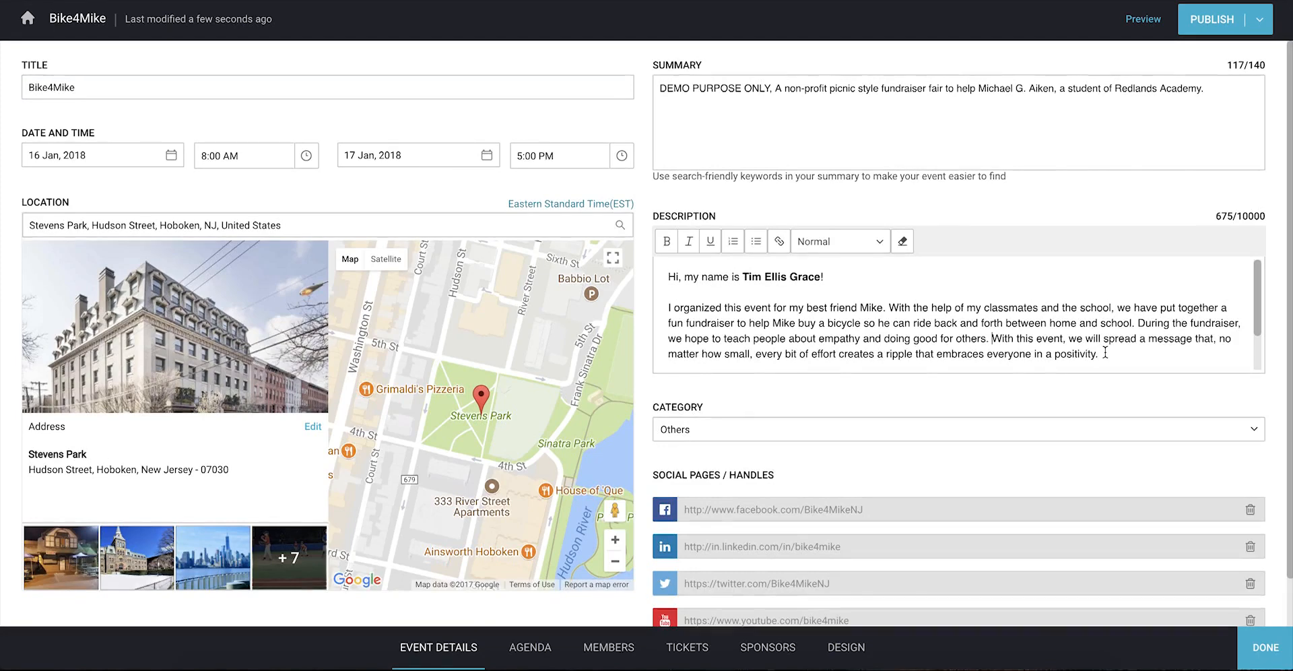
{"action": "left_click", "coordinate": [1105, 353], "text": "shift"}
{"action": "left_click", "coordinate": [846, 645]}
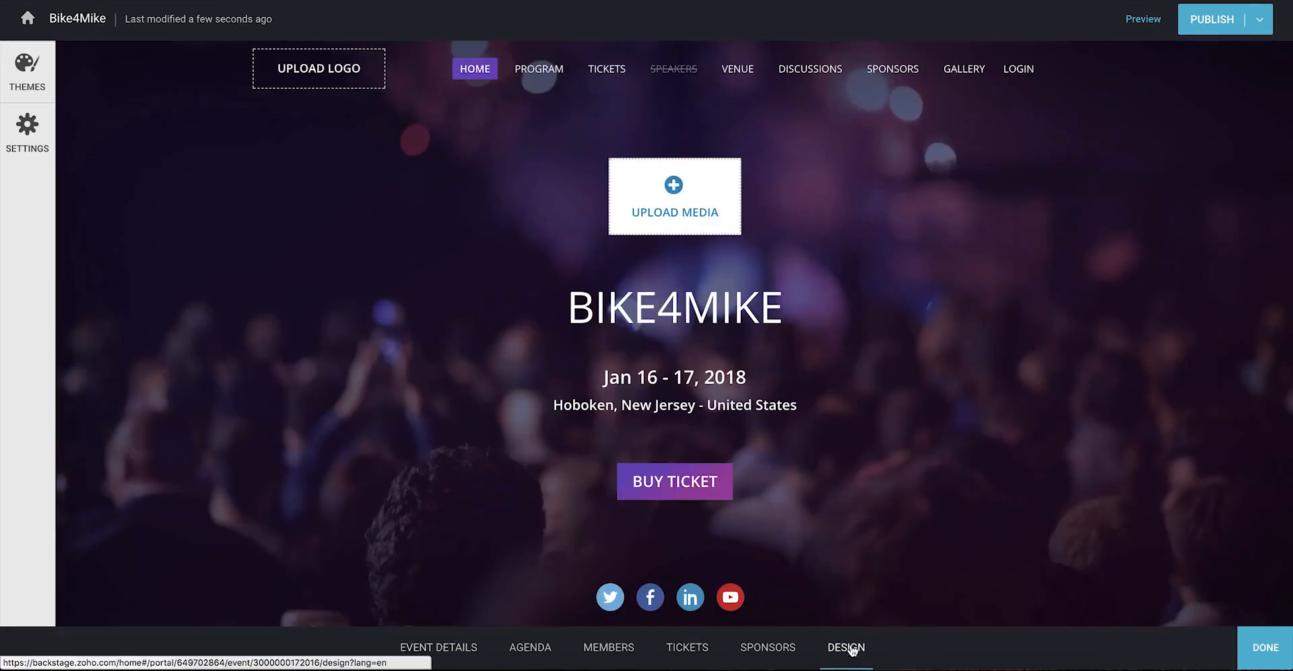
{"action": "scroll", "coordinate": [840, 471], "scroll_direction": "down", "scroll_amount": 7}
{"action": "left_click", "coordinate": [87, 416]}
{"action": "left_click", "coordinate": [84, 452]}
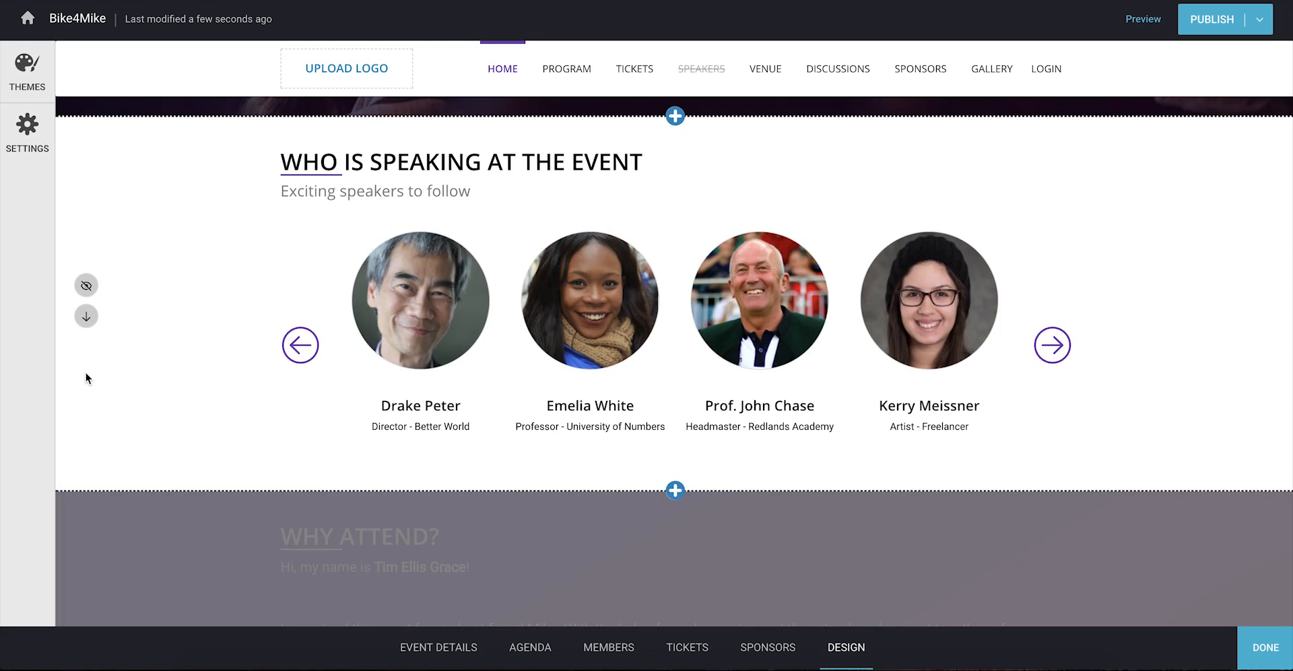
Step: Add Text Only, Embed Widget, Image and Text, and Testimonials sections above the speakers
{"action": "left_click", "coordinate": [675, 117]}
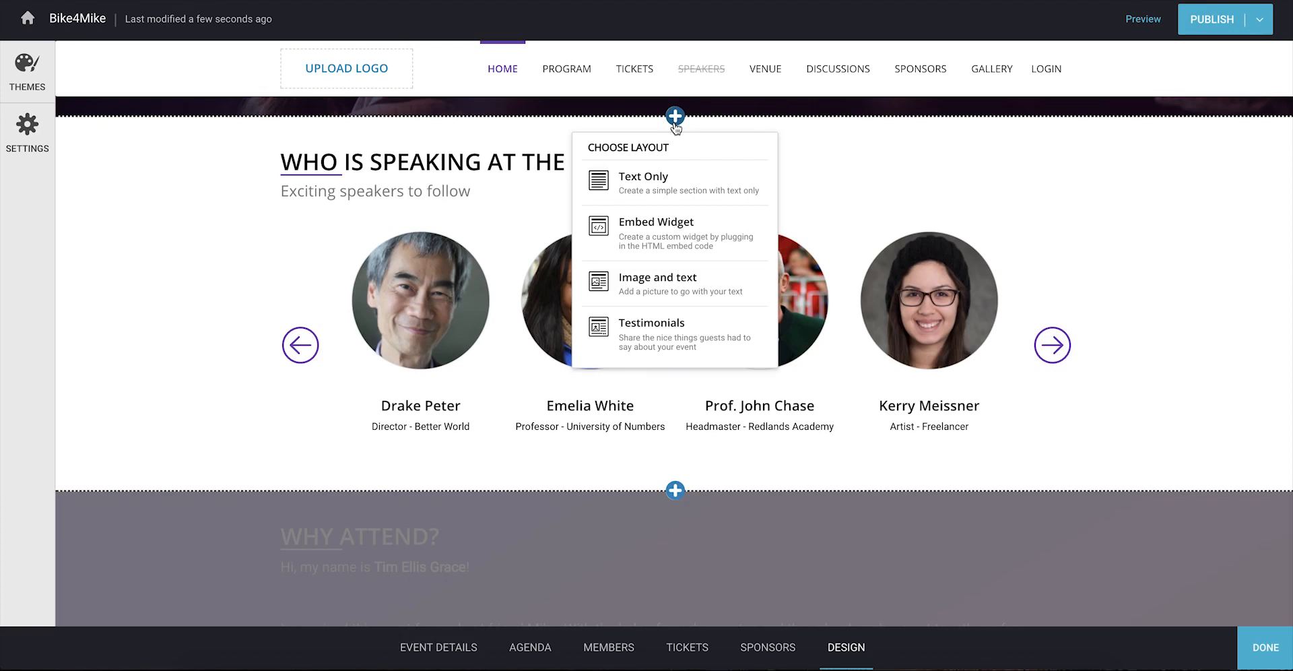
{"action": "left_click", "coordinate": [746, 177]}
{"action": "left_click", "coordinate": [678, 118]}
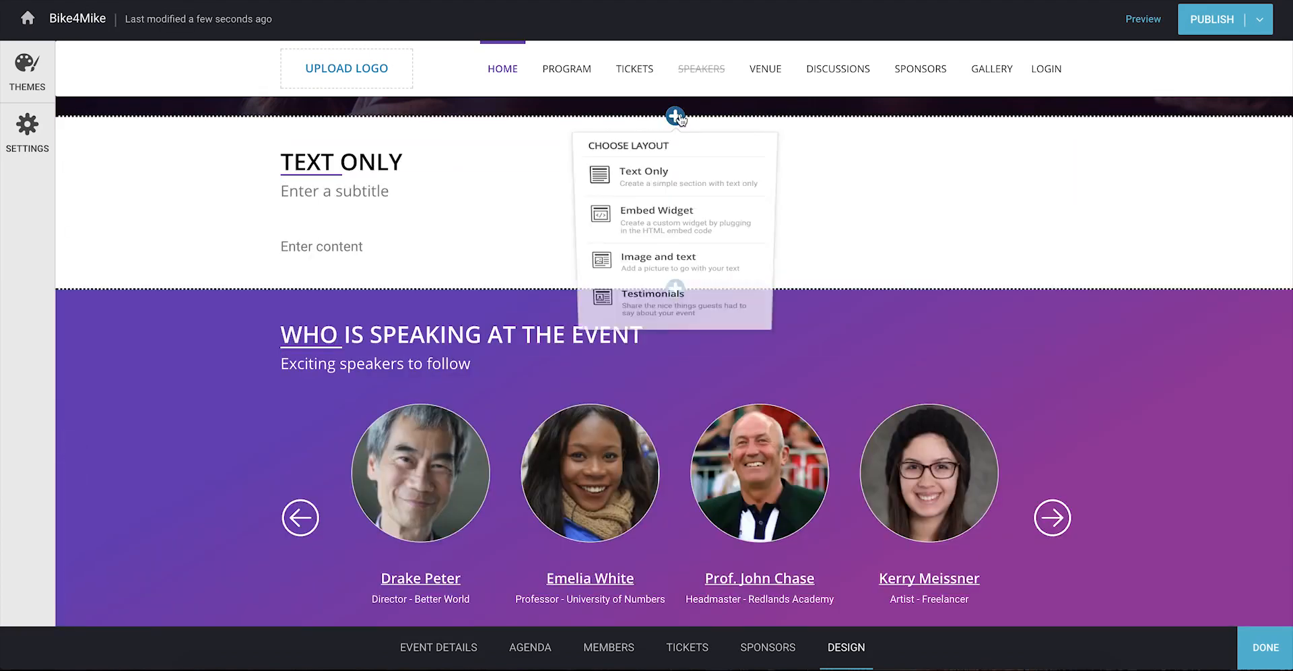
{"action": "left_click", "coordinate": [696, 233]}
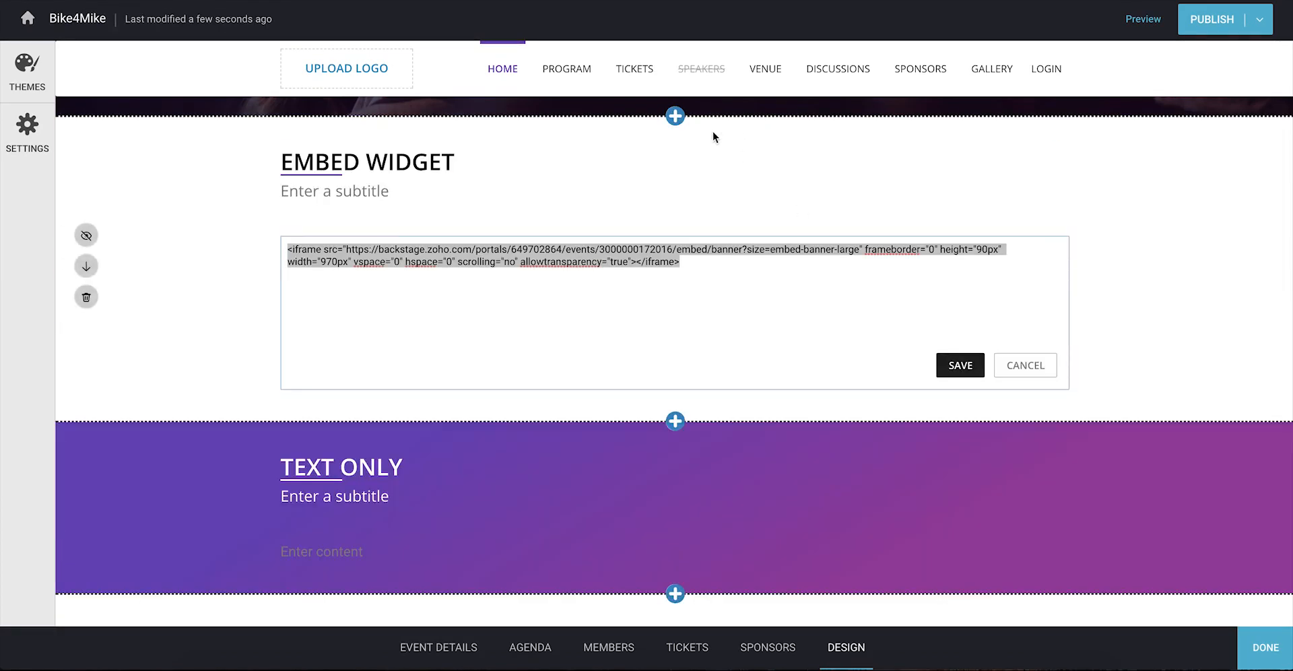
{"action": "left_click", "coordinate": [676, 116]}
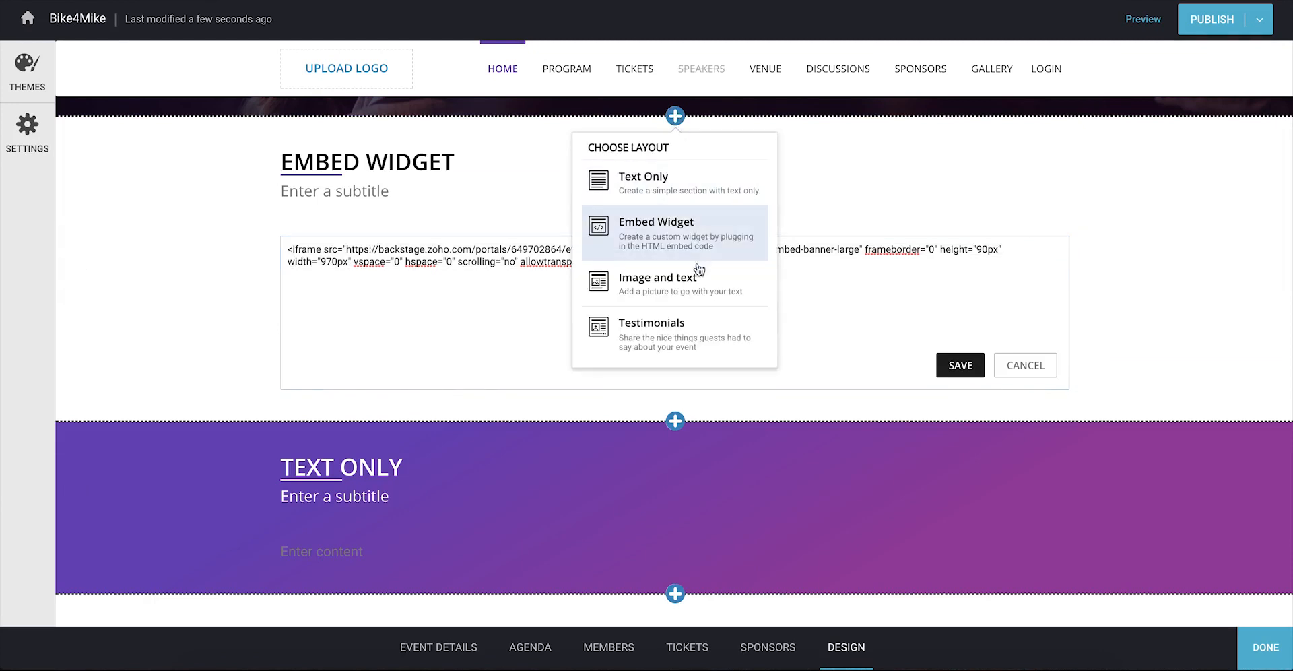
{"action": "left_click", "coordinate": [696, 278]}
{"action": "left_click", "coordinate": [674, 117]}
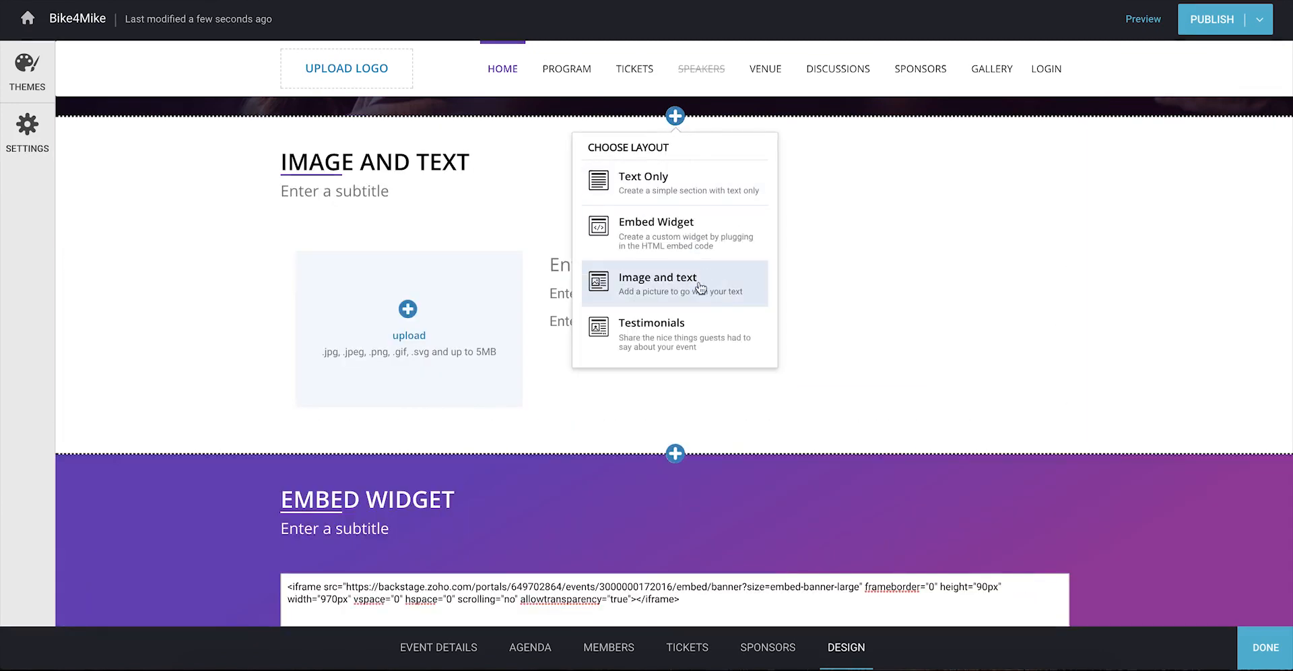
{"action": "left_click", "coordinate": [729, 329]}
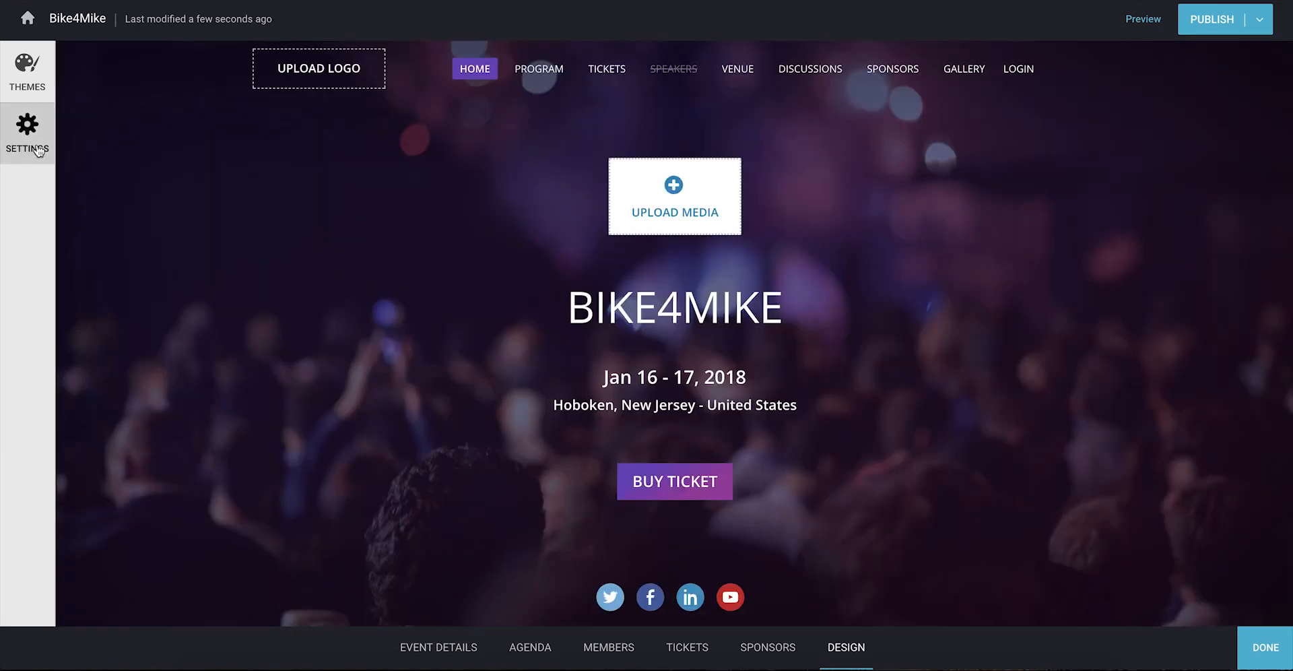
Step: Upload image.png as the microsite favicon
{"action": "left_click", "coordinate": [27, 129]}
{"action": "left_click", "coordinate": [164, 268]}
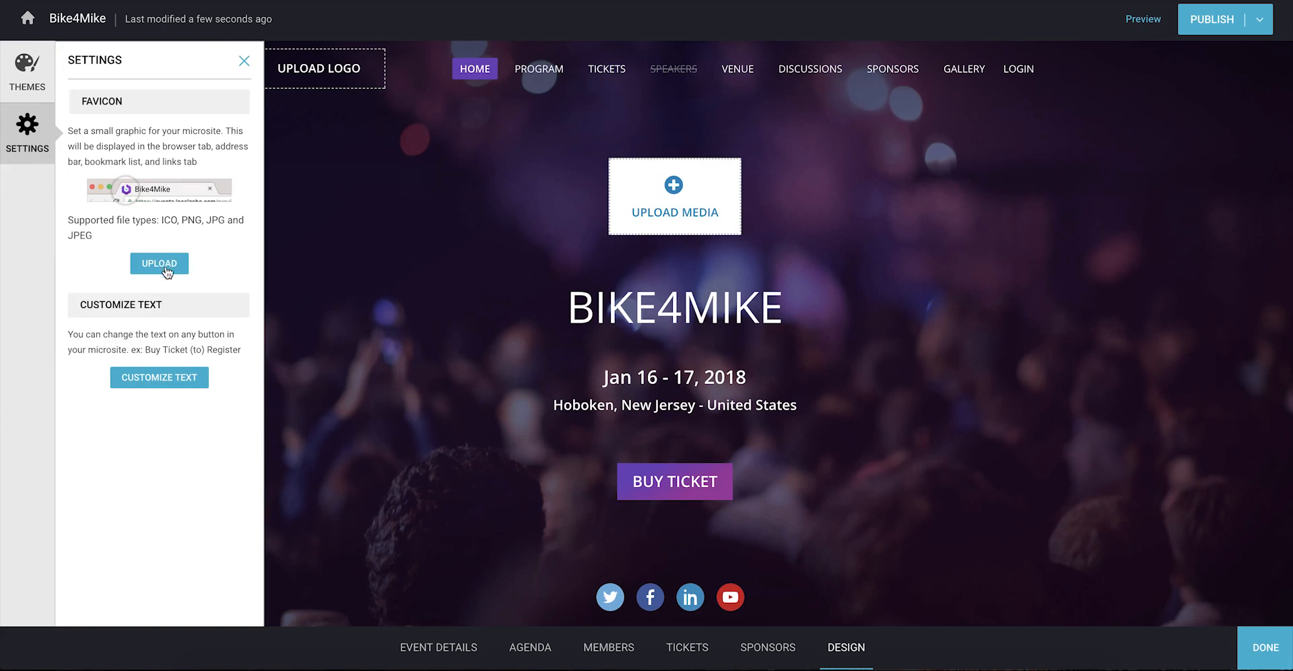
{"action": "left_click", "coordinate": [886, 309]}
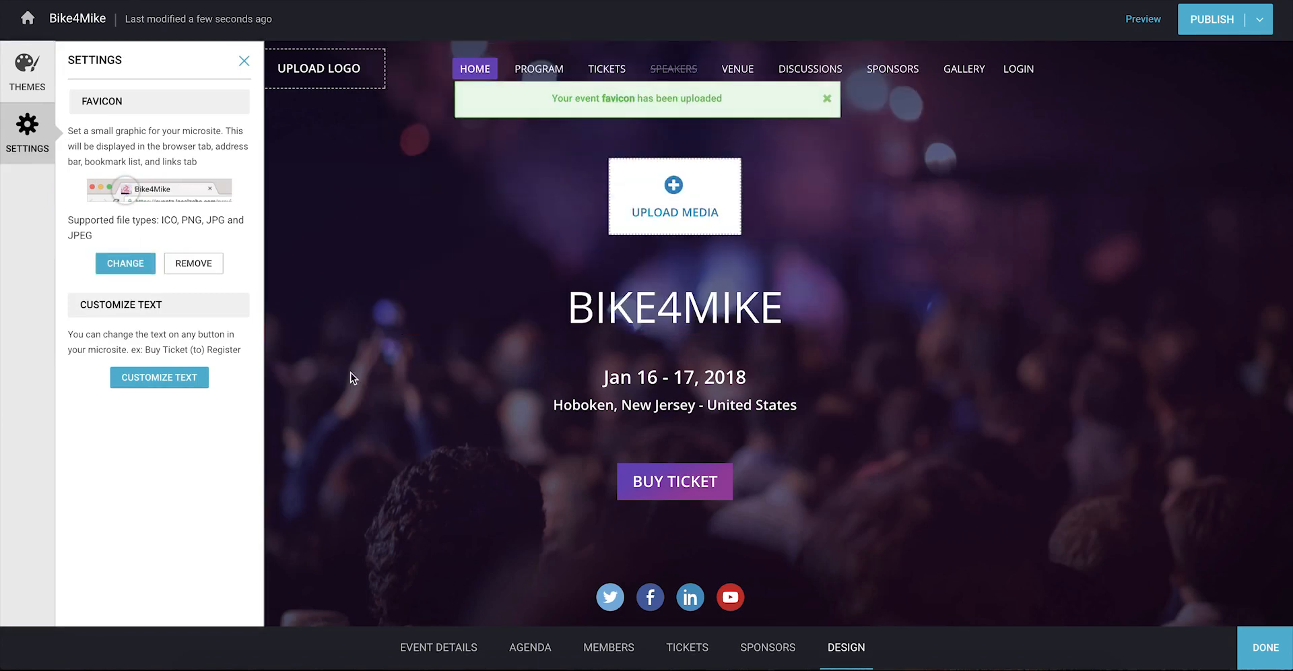
{"action": "left_click", "coordinate": [244, 61]}
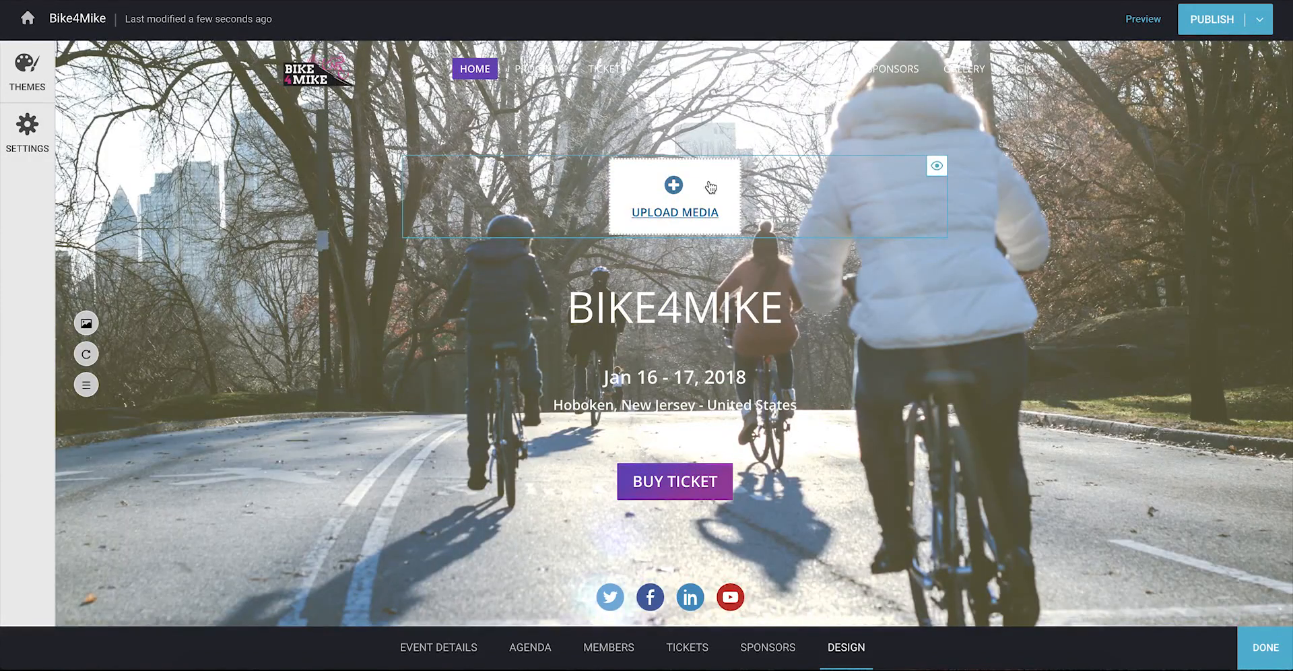
Step: Add a cyclist header image, then review the Event Gallery and Venue pages
{"action": "left_click", "coordinate": [708, 182]}
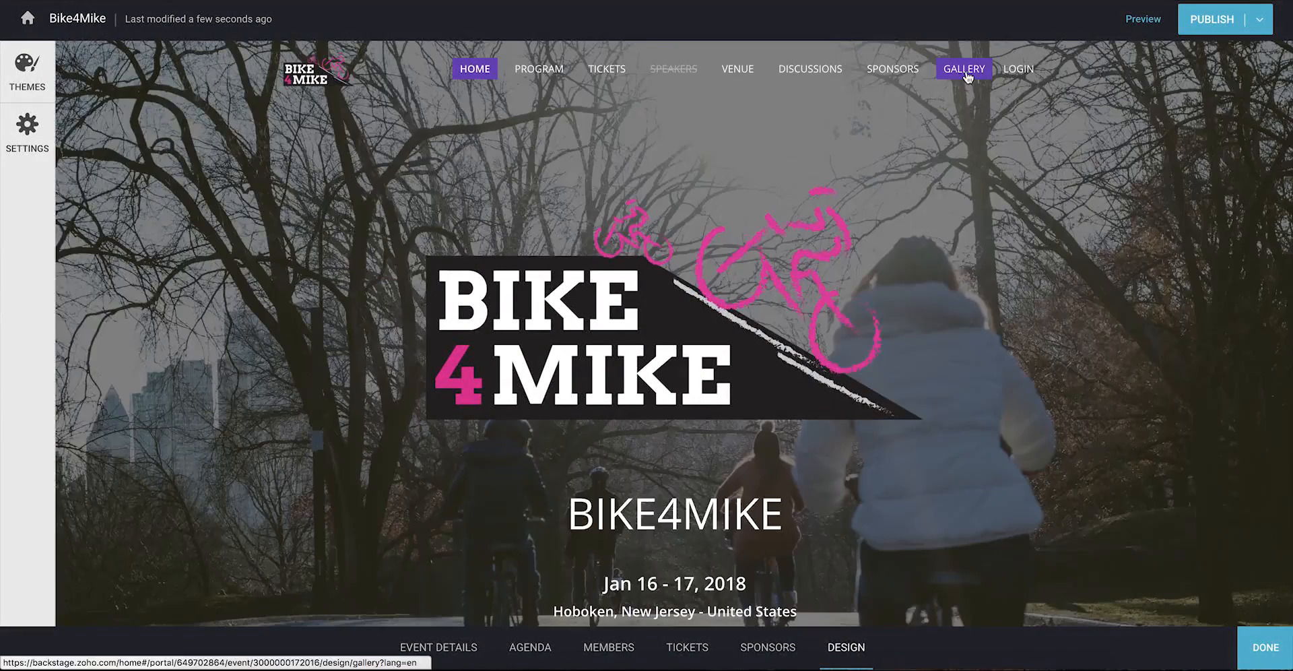
{"action": "left_click", "coordinate": [966, 69]}
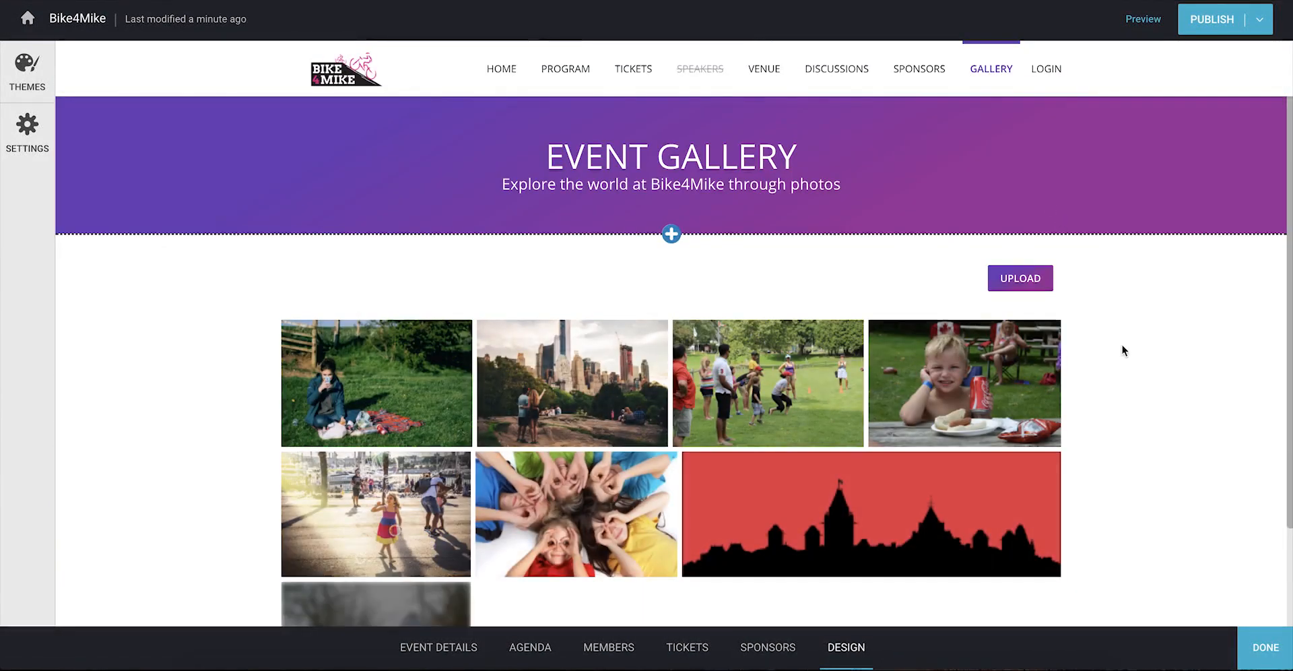
{"action": "left_click", "coordinate": [764, 68]}
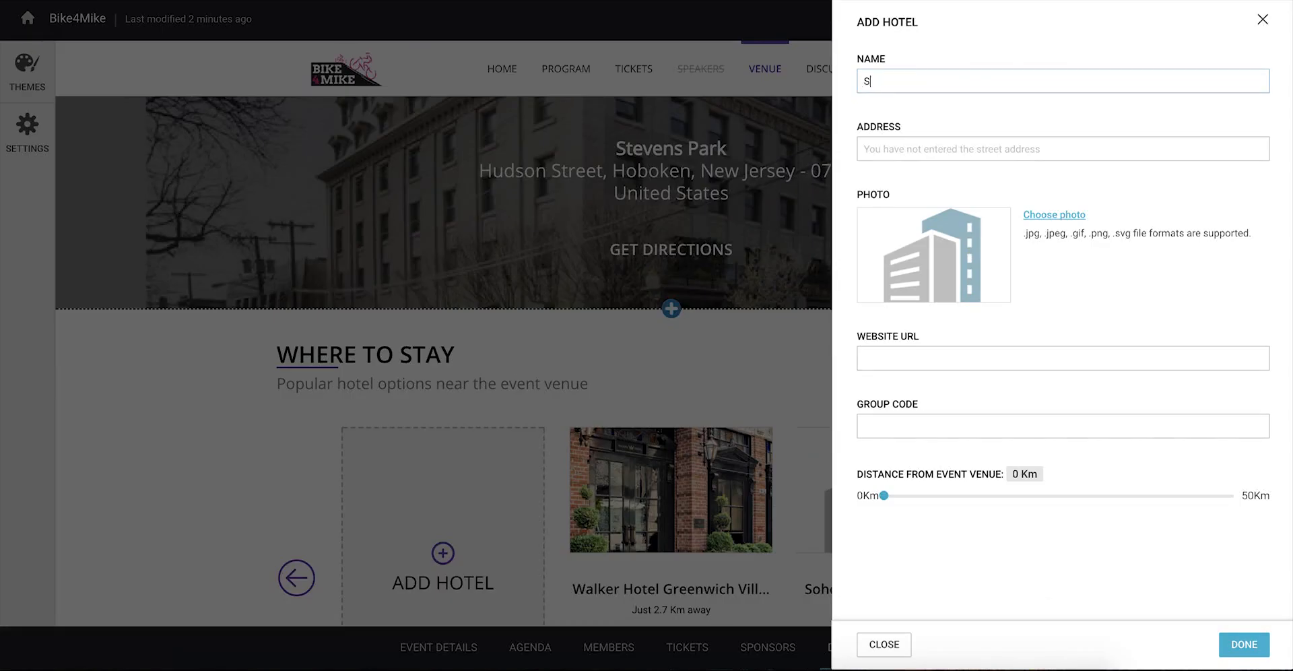
Step: List Soho New York Lodging LLC as a nearby hotel and create a #snacks channel
{"action": "type", "text": "oho"}
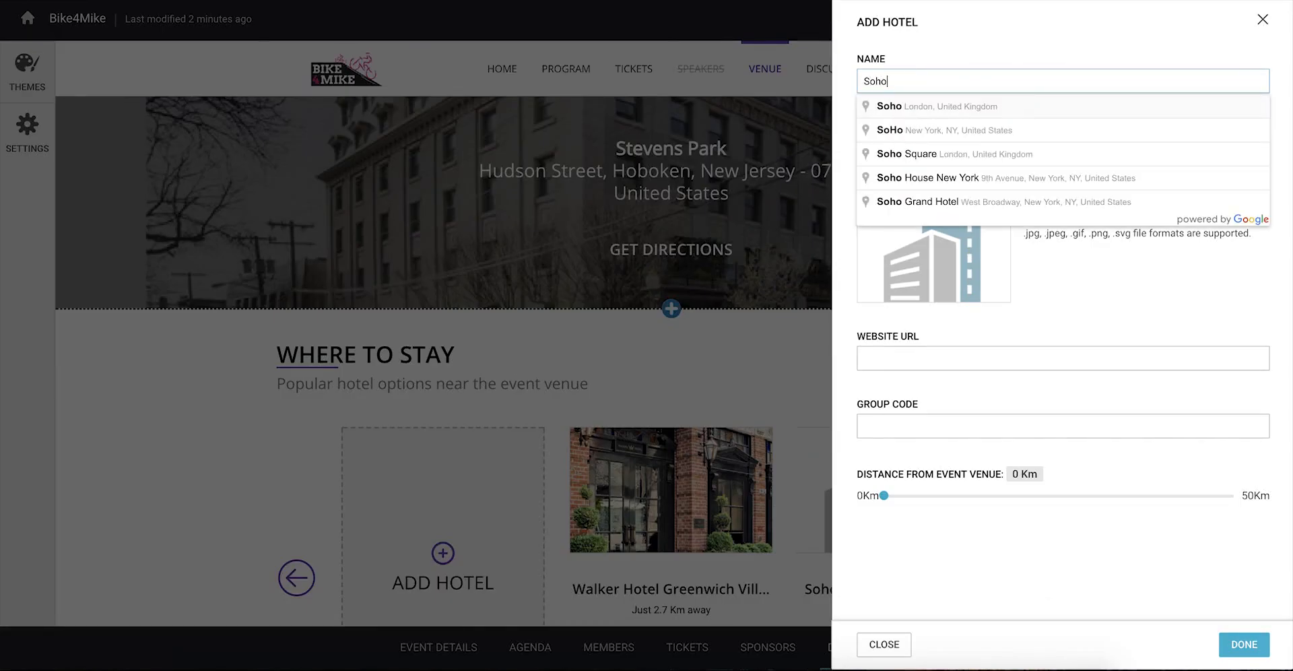
{"action": "type", "text": " New York Lodging"}
{"action": "left_click", "coordinate": [929, 130]}
{"action": "left_click", "coordinate": [1243, 643]}
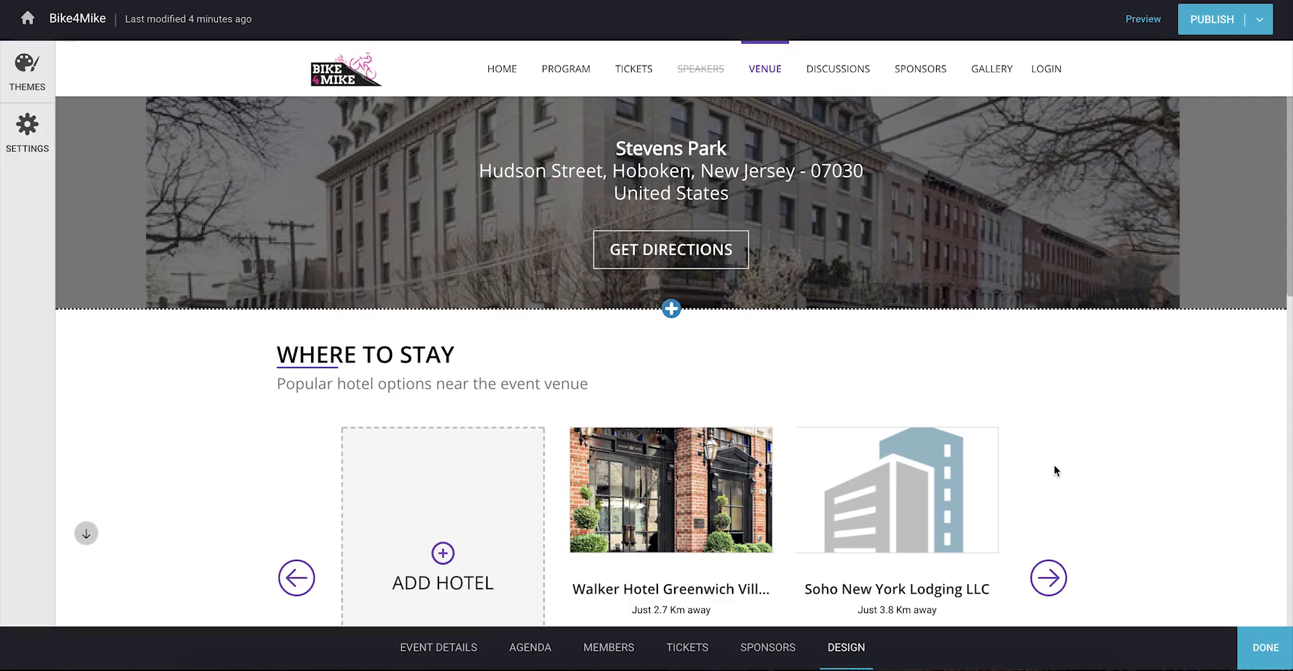
{"action": "left_click", "coordinate": [837, 71]}
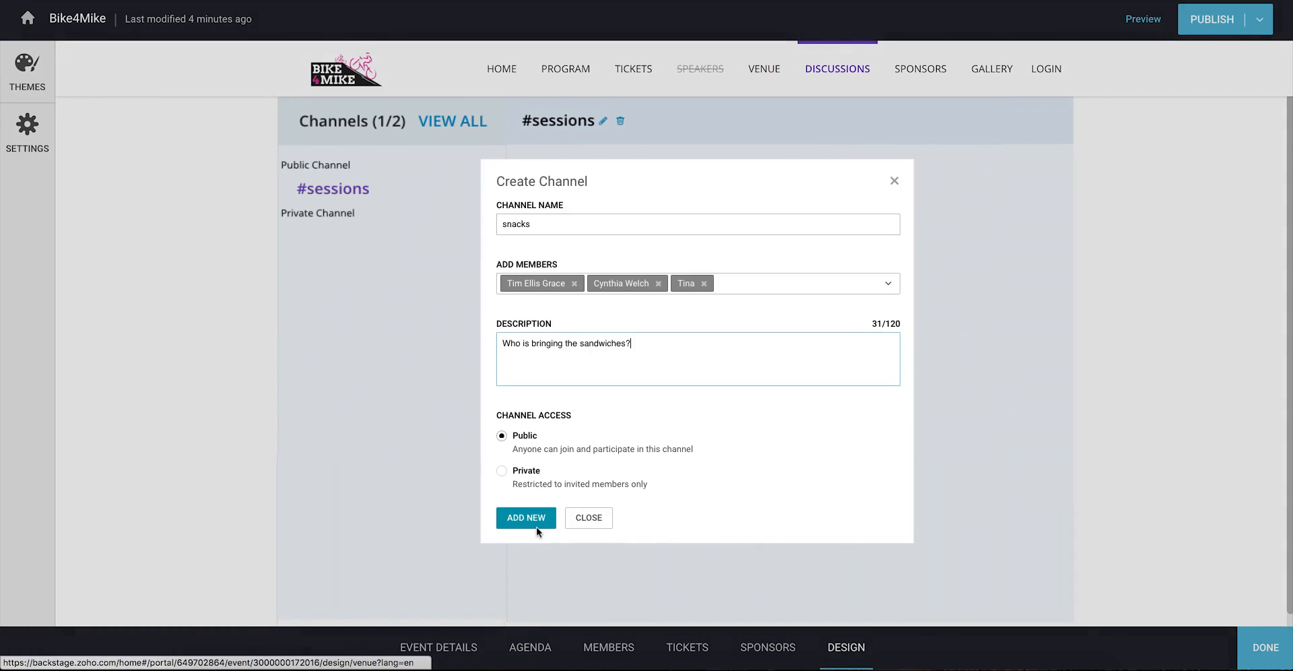
{"action": "left_click", "coordinate": [537, 528]}
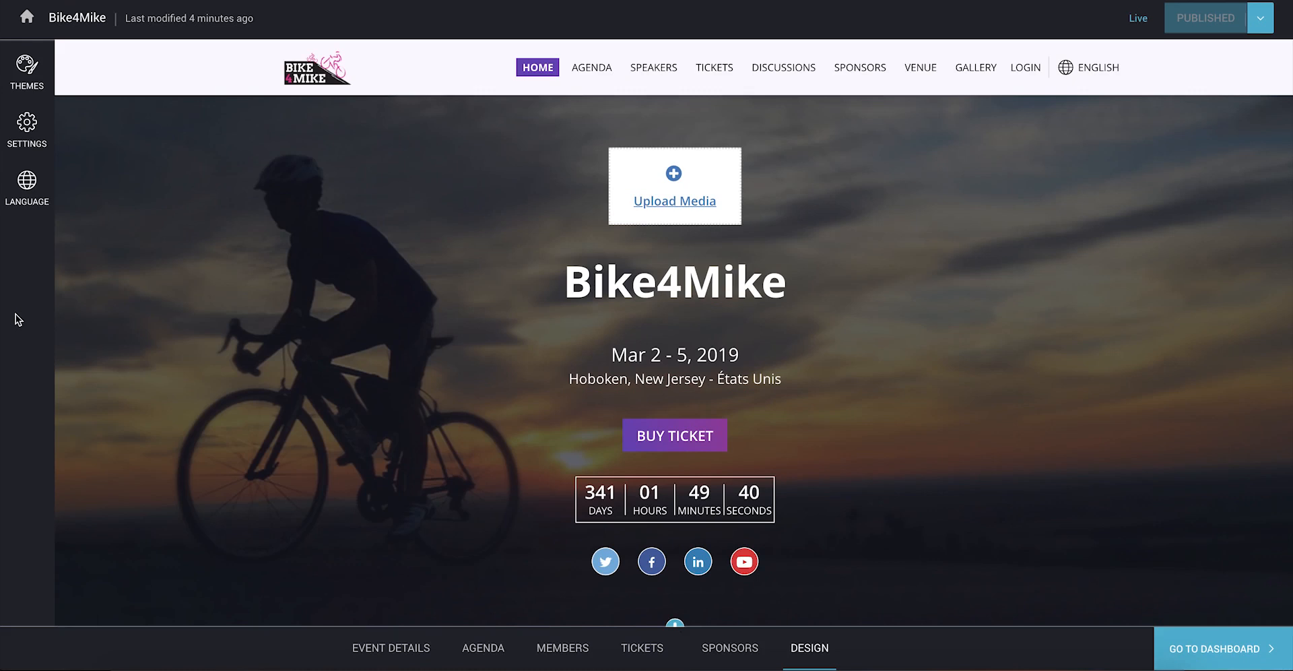
Step: In the Language panel, add French and export its translation spreadsheet
{"action": "left_click", "coordinate": [27, 212]}
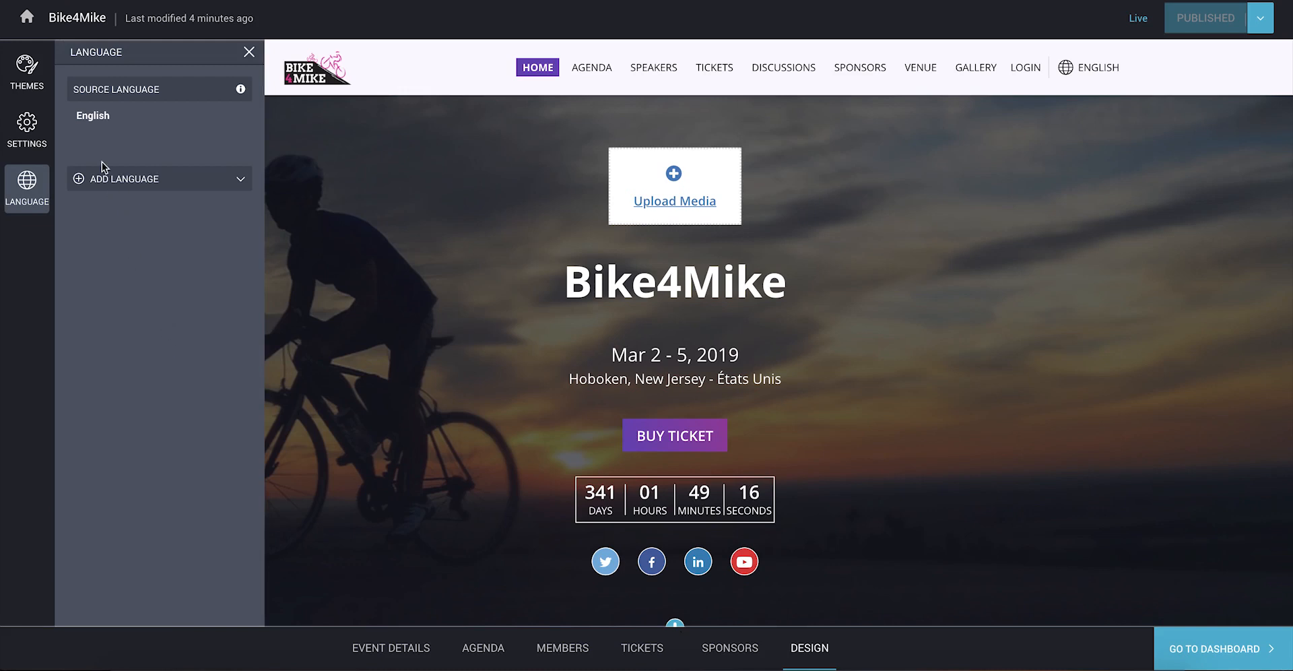
{"action": "double_click", "coordinate": [96, 112]}
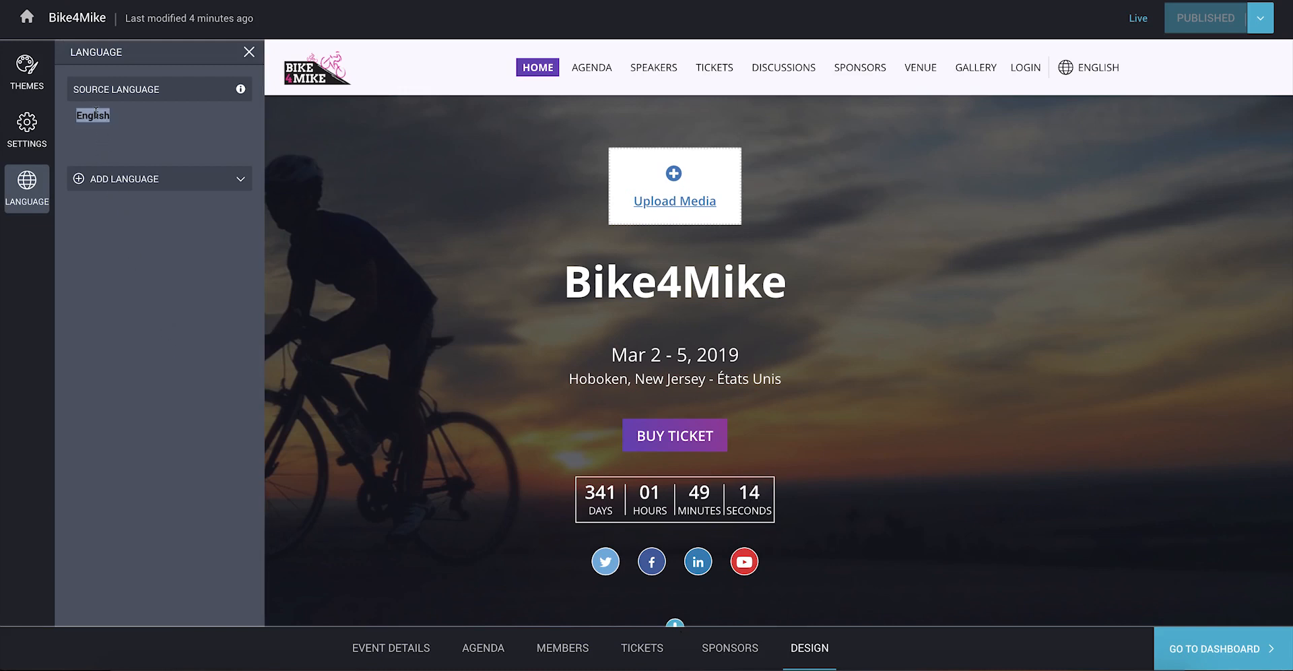
{"action": "left_click", "coordinate": [142, 117]}
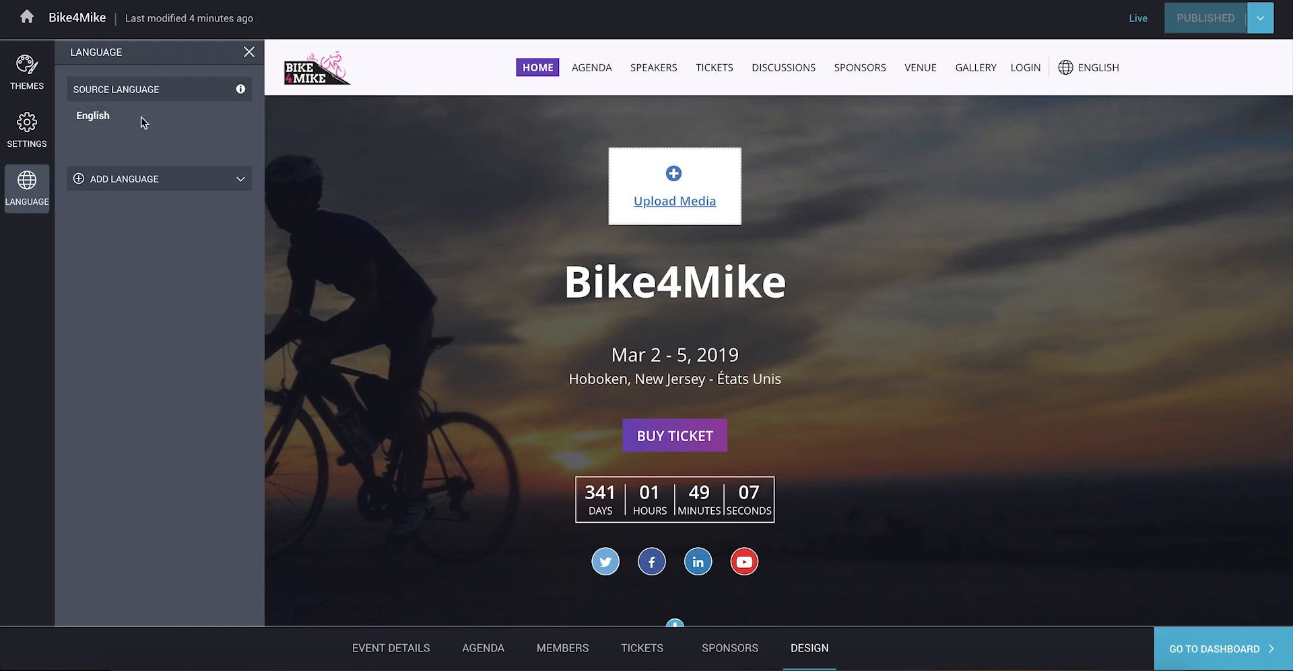
{"action": "left_click", "coordinate": [241, 182]}
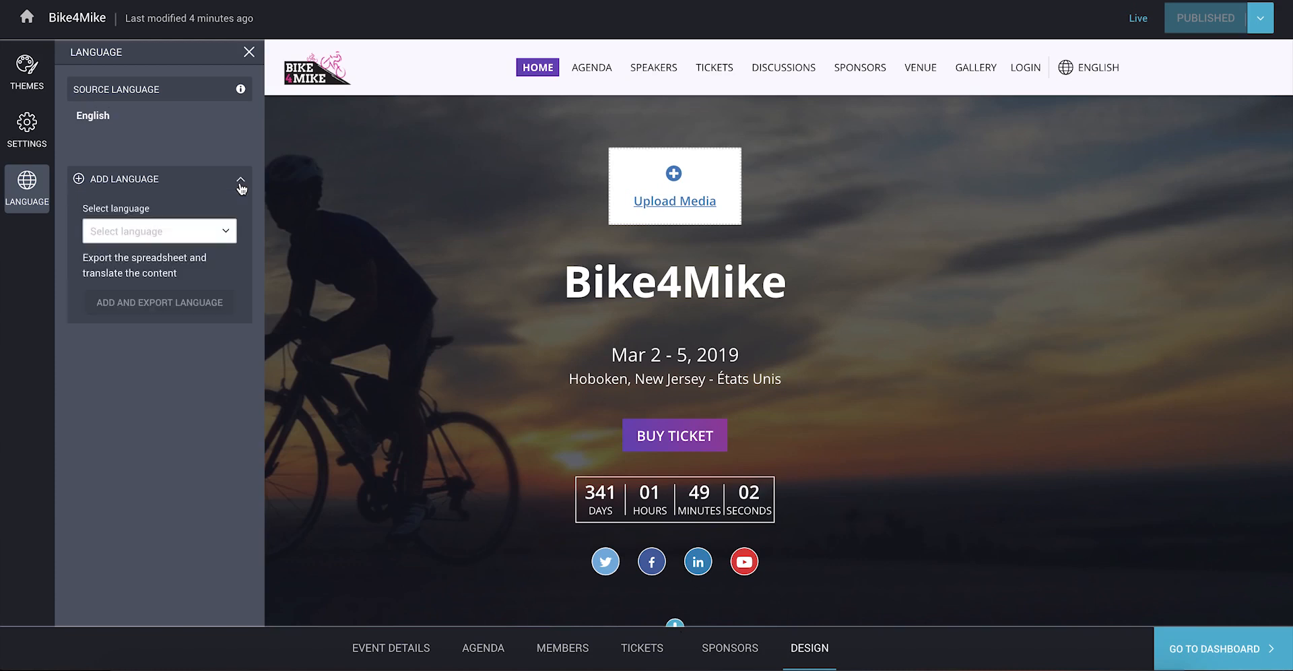
{"action": "left_click", "coordinate": [221, 236]}
{"action": "type", "text": "French"}
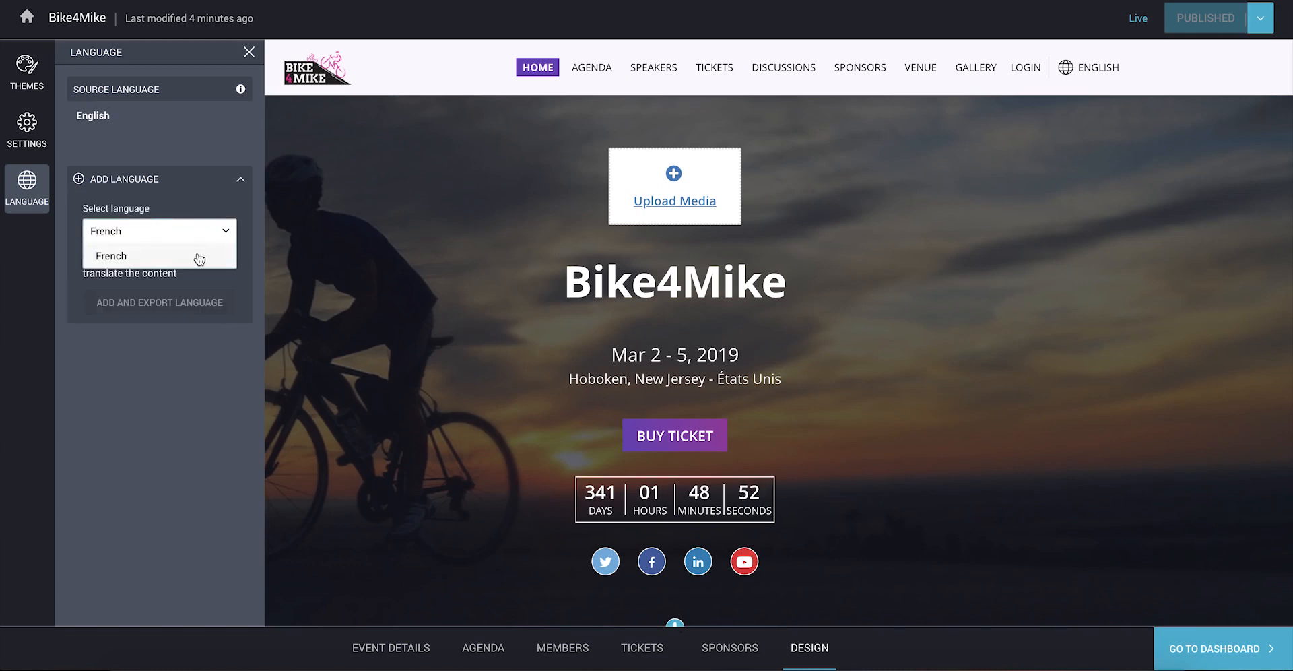
{"action": "left_click", "coordinate": [200, 256]}
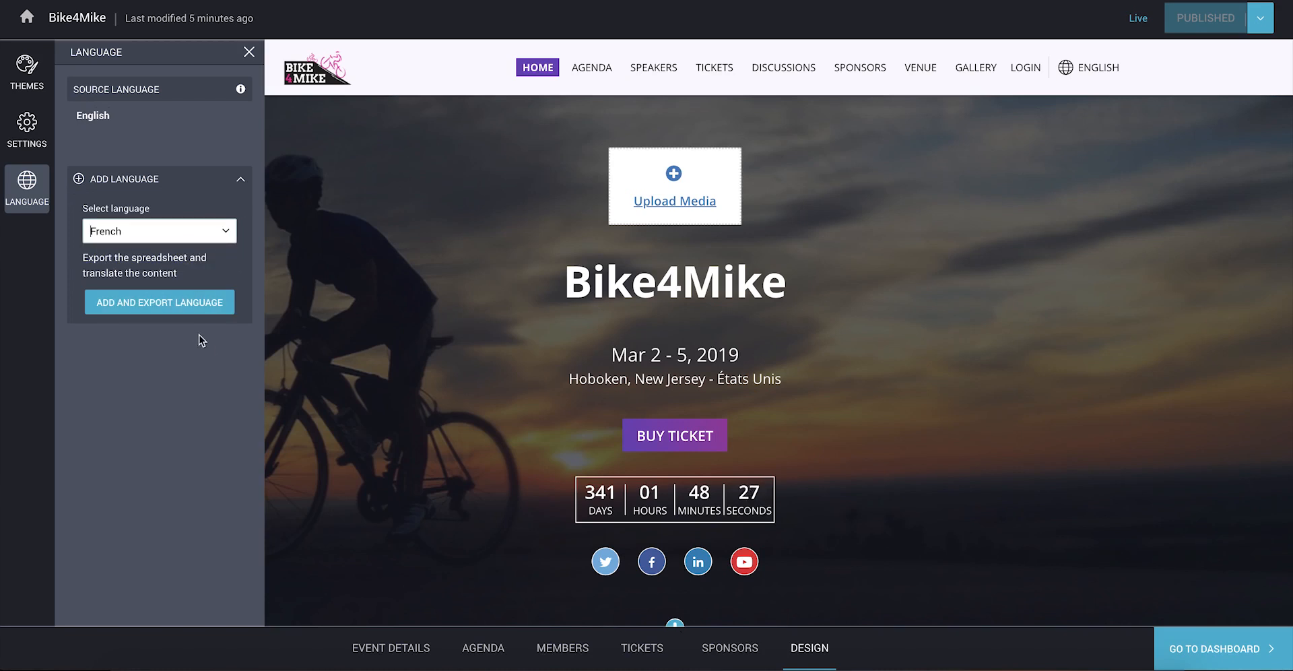
{"action": "left_click", "coordinate": [192, 314]}
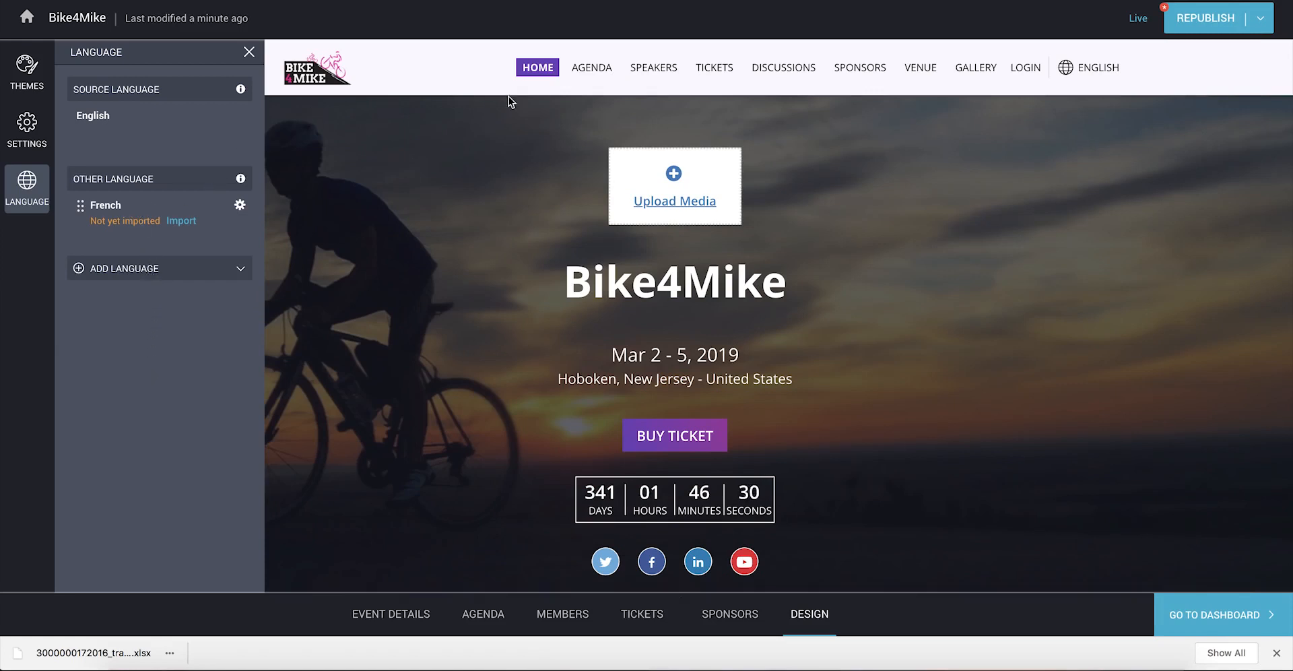
Step: Check the microsite's language switcher, then bring up options for the downloaded spreadsheet
{"action": "left_click", "coordinate": [1064, 65]}
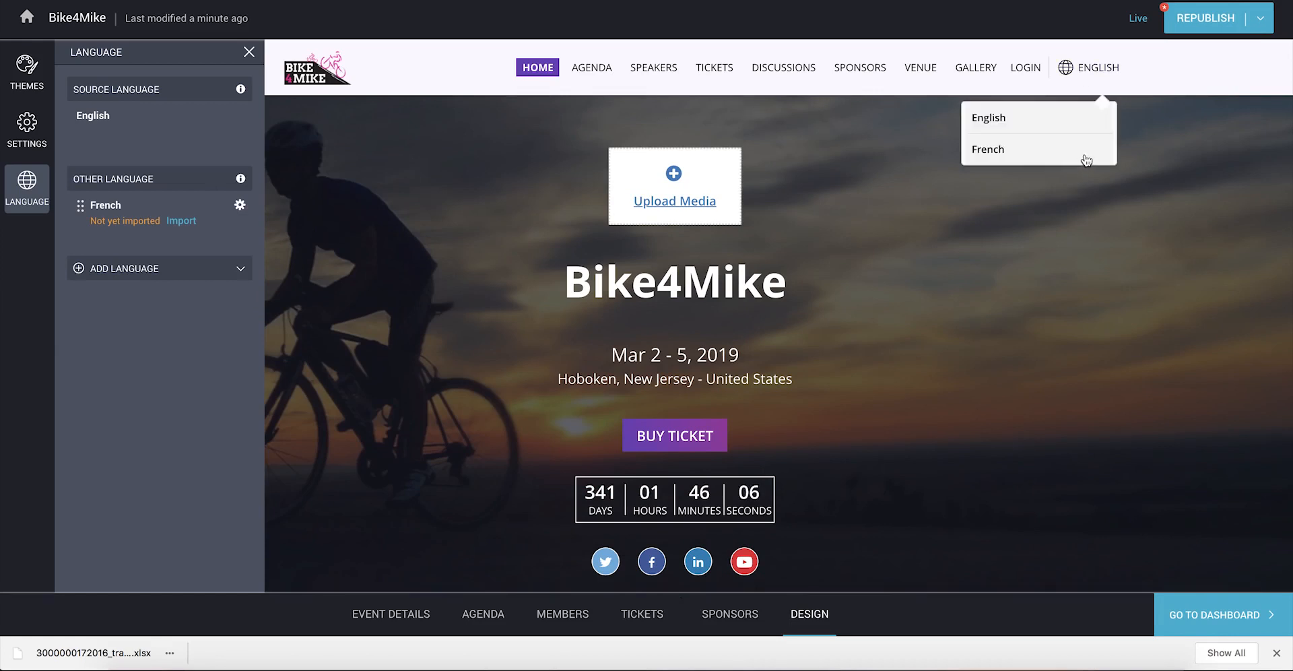
{"action": "left_click", "coordinate": [1176, 140]}
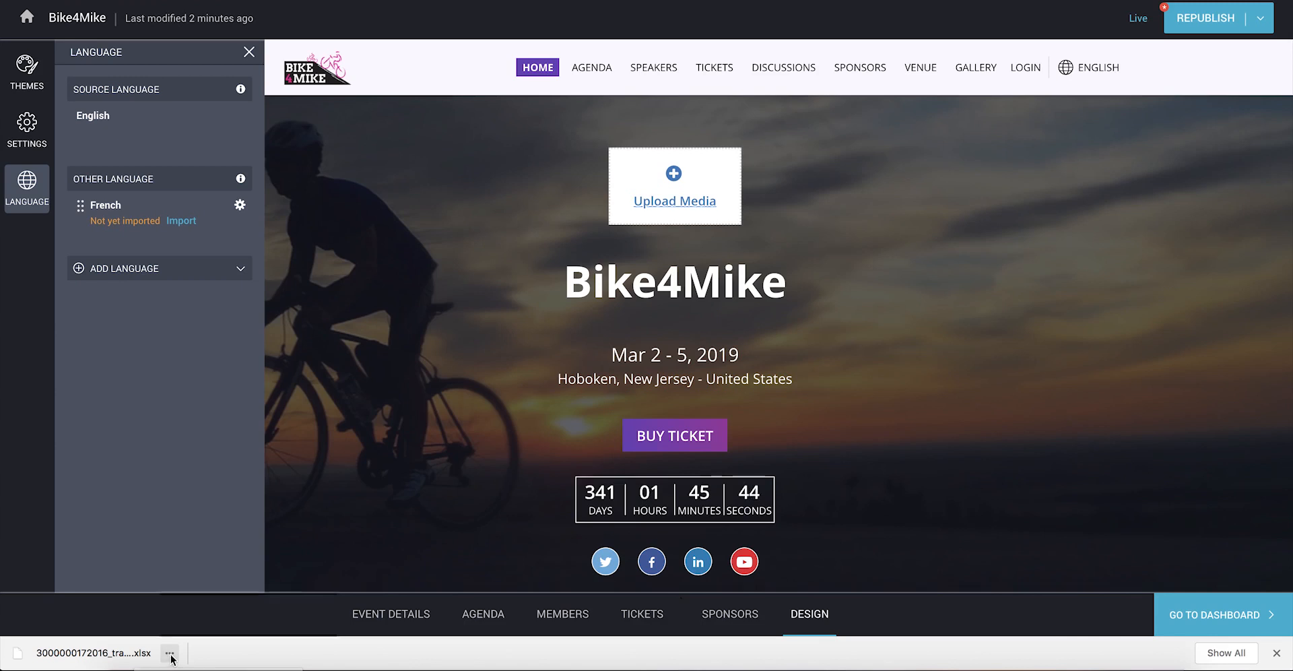
{"action": "left_click", "coordinate": [170, 654]}
Step: Open the downloaded translation spreadsheet in Numbers and check its English and fr columns
{"action": "left_click", "coordinate": [219, 573]}
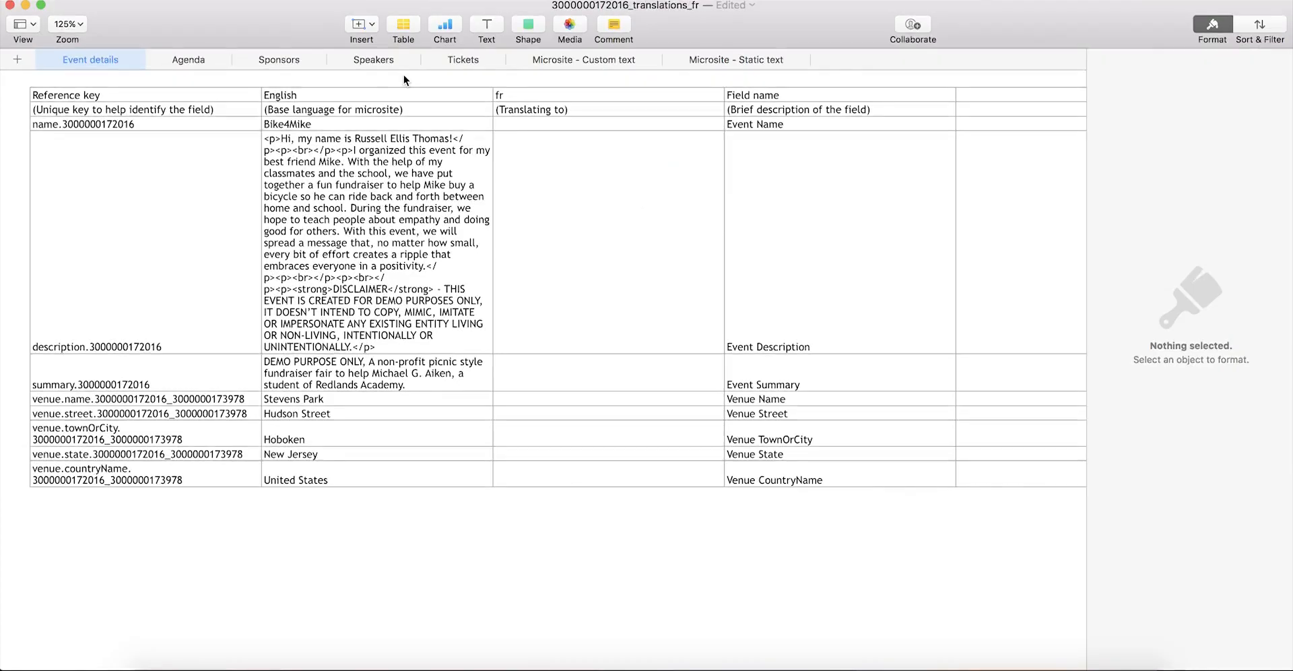
{"action": "left_click", "coordinate": [403, 91]}
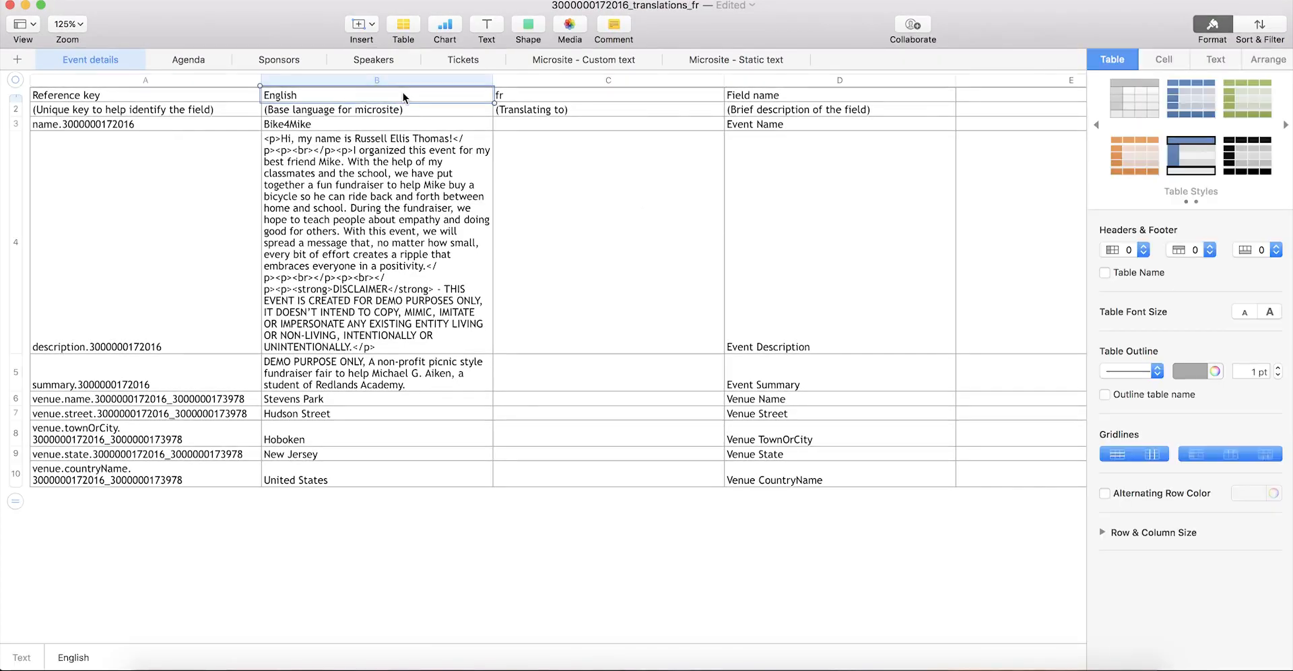
{"action": "left_click", "coordinate": [596, 99]}
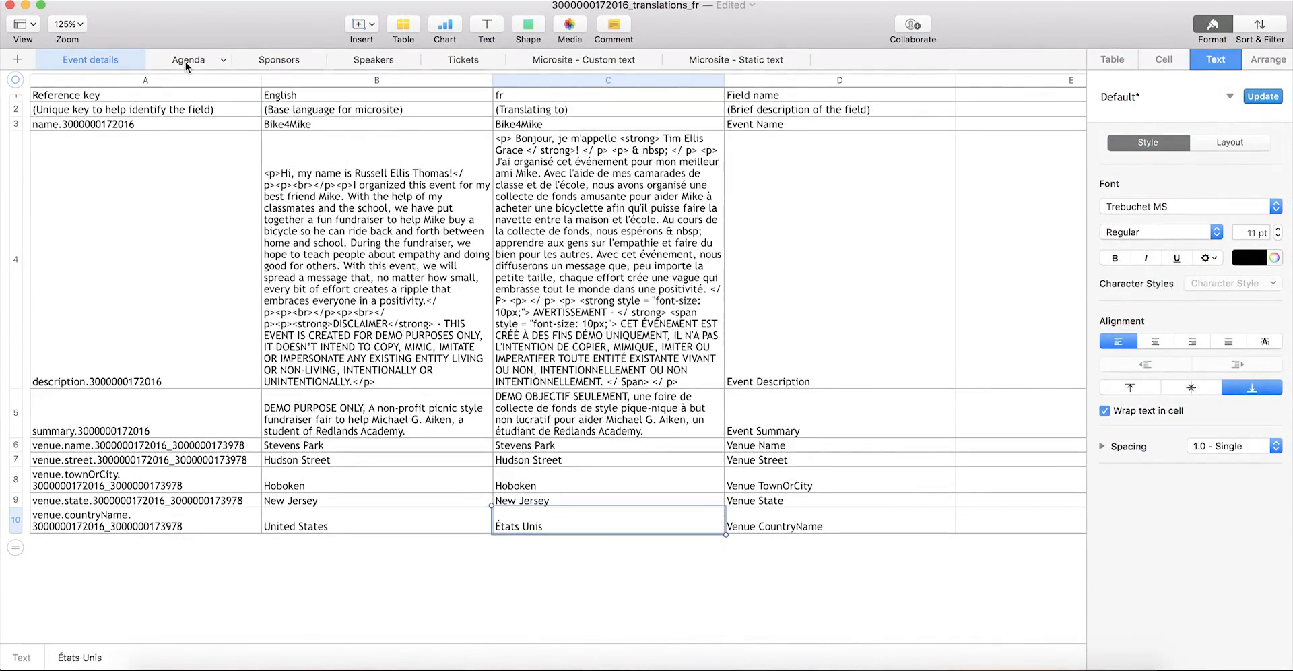
Step: Look through the Agenda, Sponsors, Speakers, Tickets, Custom text and Static text sheets
{"action": "left_click", "coordinate": [184, 62]}
{"action": "left_click", "coordinate": [278, 60]}
{"action": "left_click", "coordinate": [365, 60]}
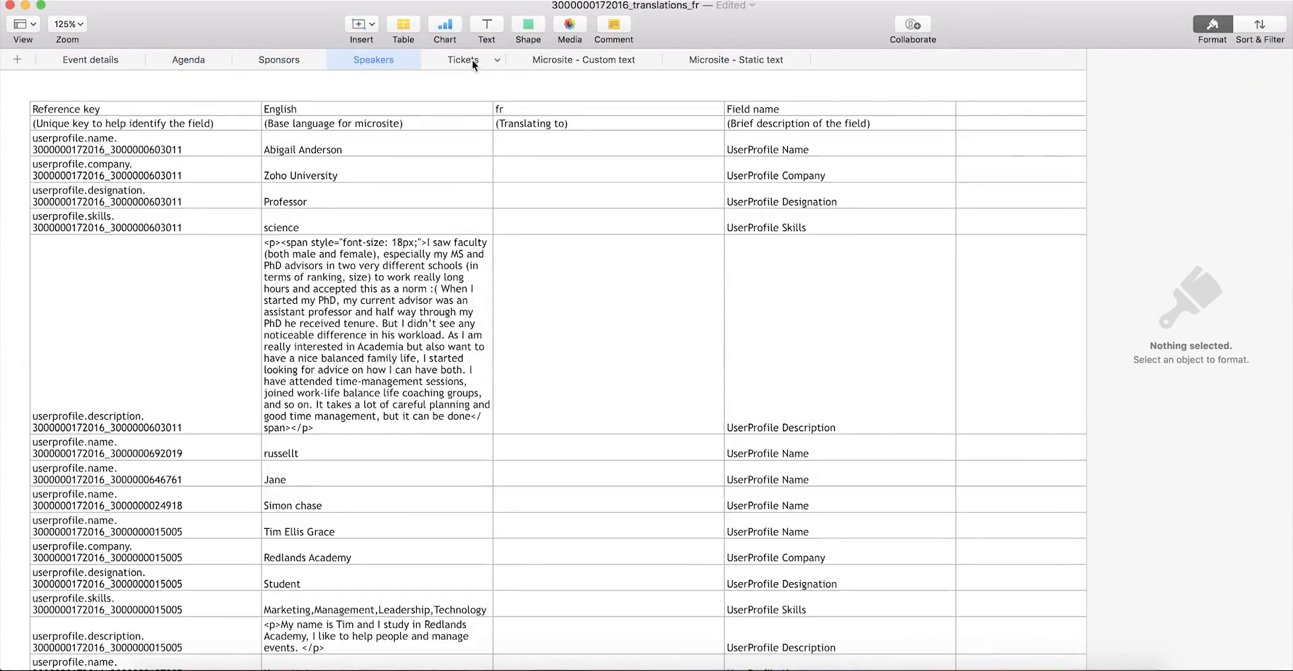
{"action": "left_click", "coordinate": [471, 59]}
{"action": "left_click", "coordinate": [572, 58]}
{"action": "left_click", "coordinate": [733, 60]}
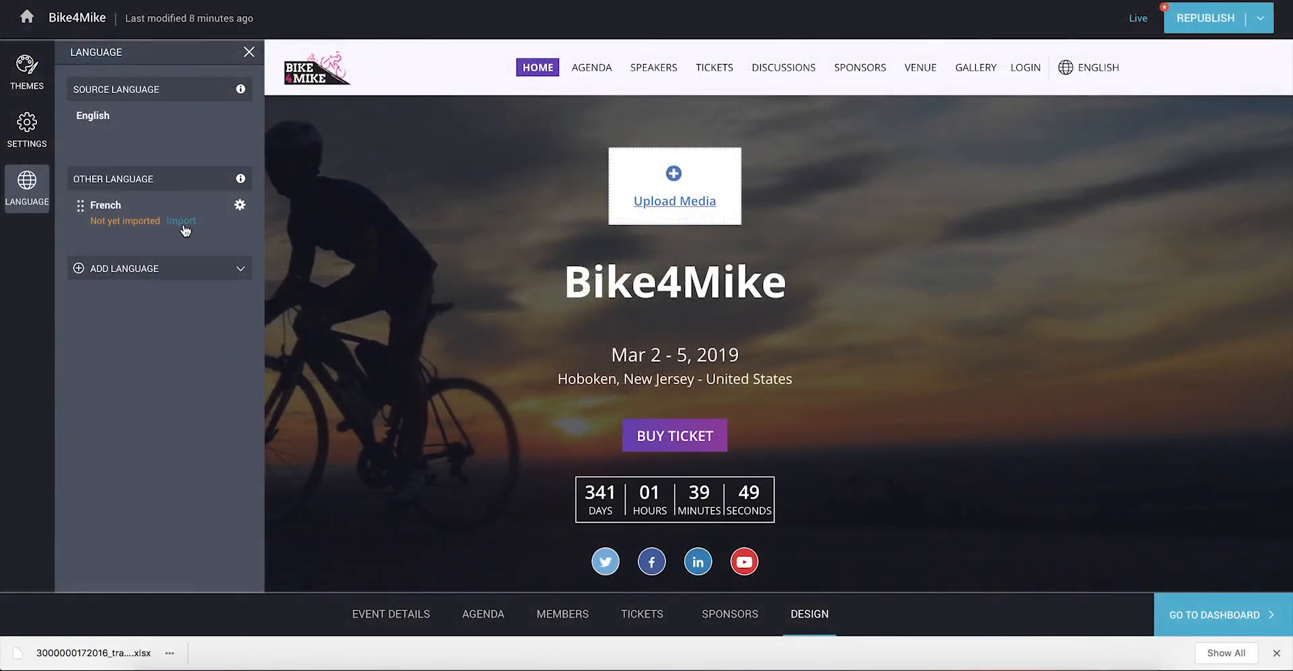
Step: Import the French translation file, reload, and view the microsite in French
{"action": "left_click", "coordinate": [181, 221]}
{"action": "left_click", "coordinate": [882, 309]}
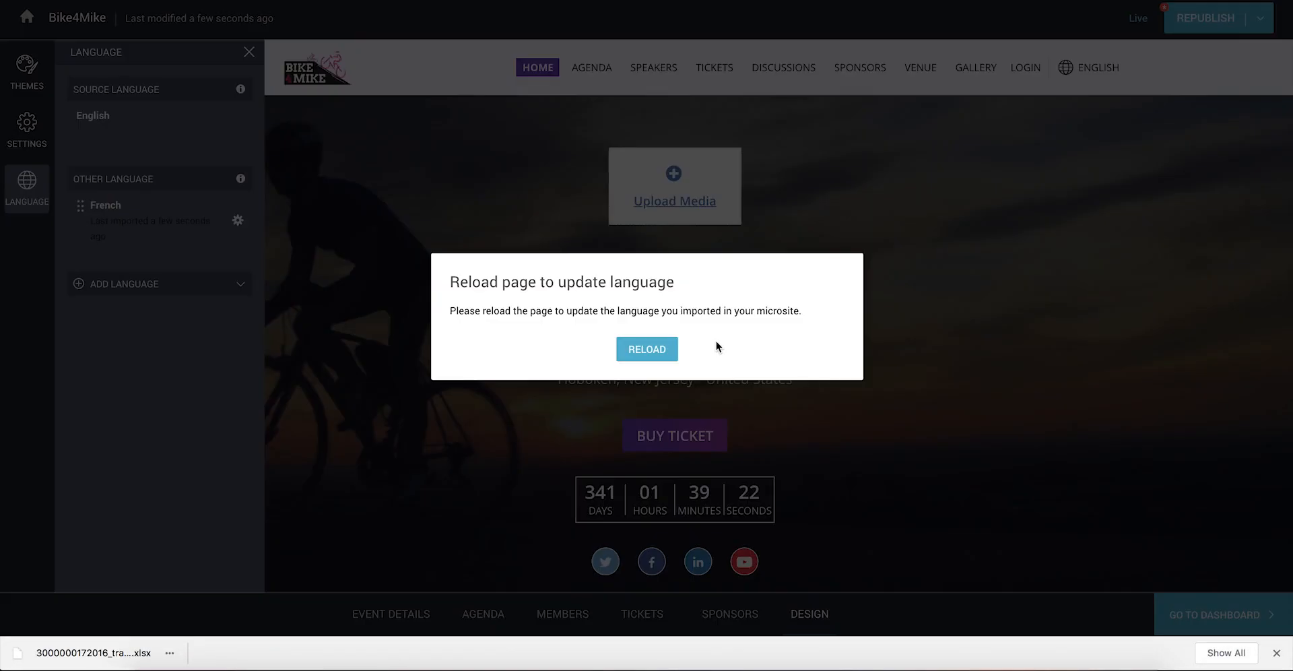
{"action": "left_click", "coordinate": [647, 349]}
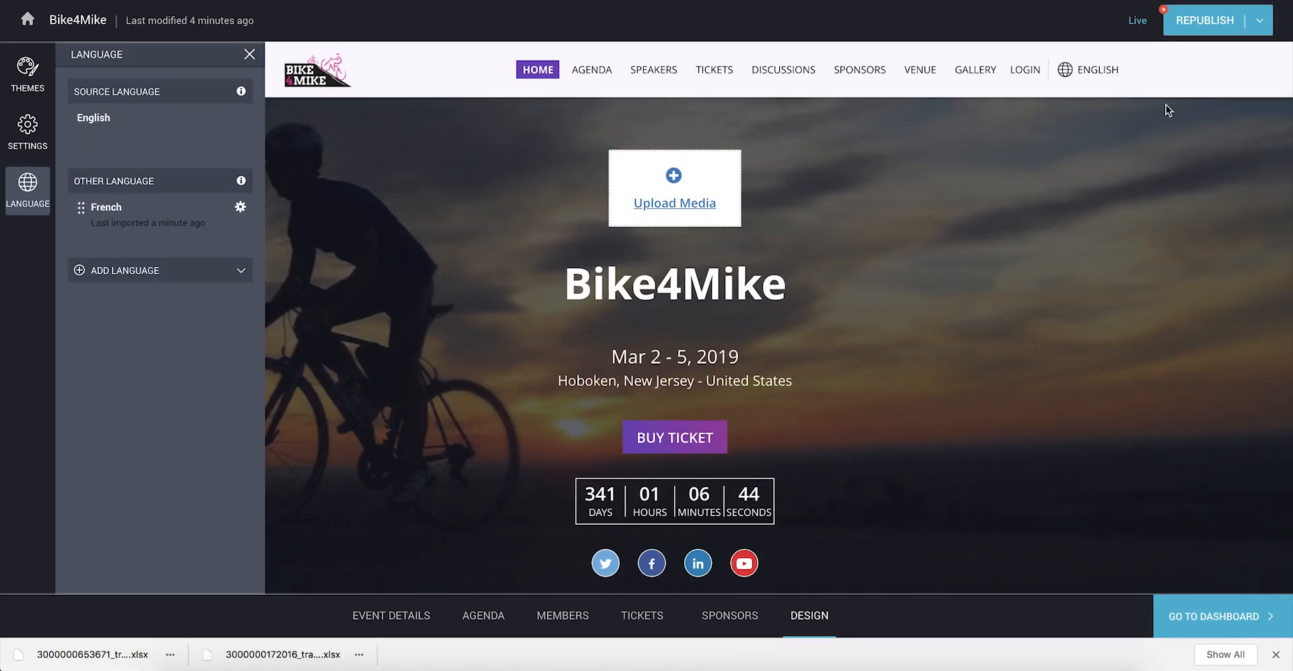
{"action": "left_click", "coordinate": [1088, 69]}
{"action": "left_click", "coordinate": [1000, 150]}
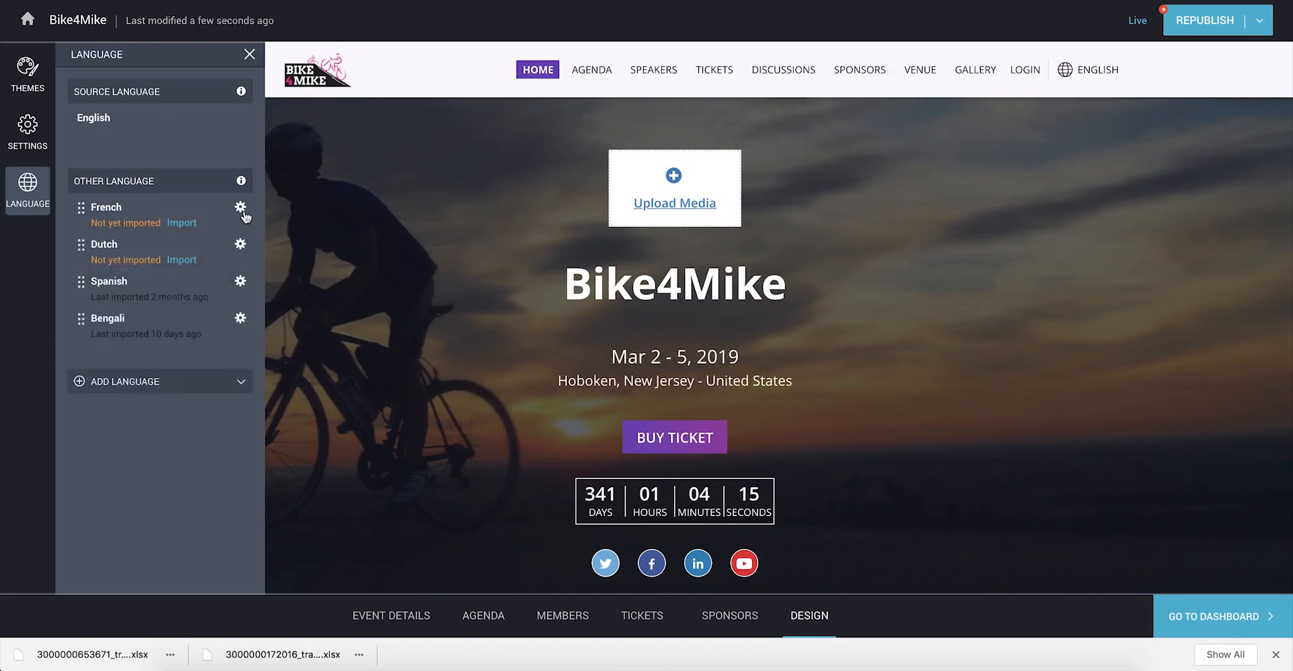
Step: Drag French to the top of Other Language and switch on Show in Website
{"action": "left_click", "coordinate": [241, 206]}
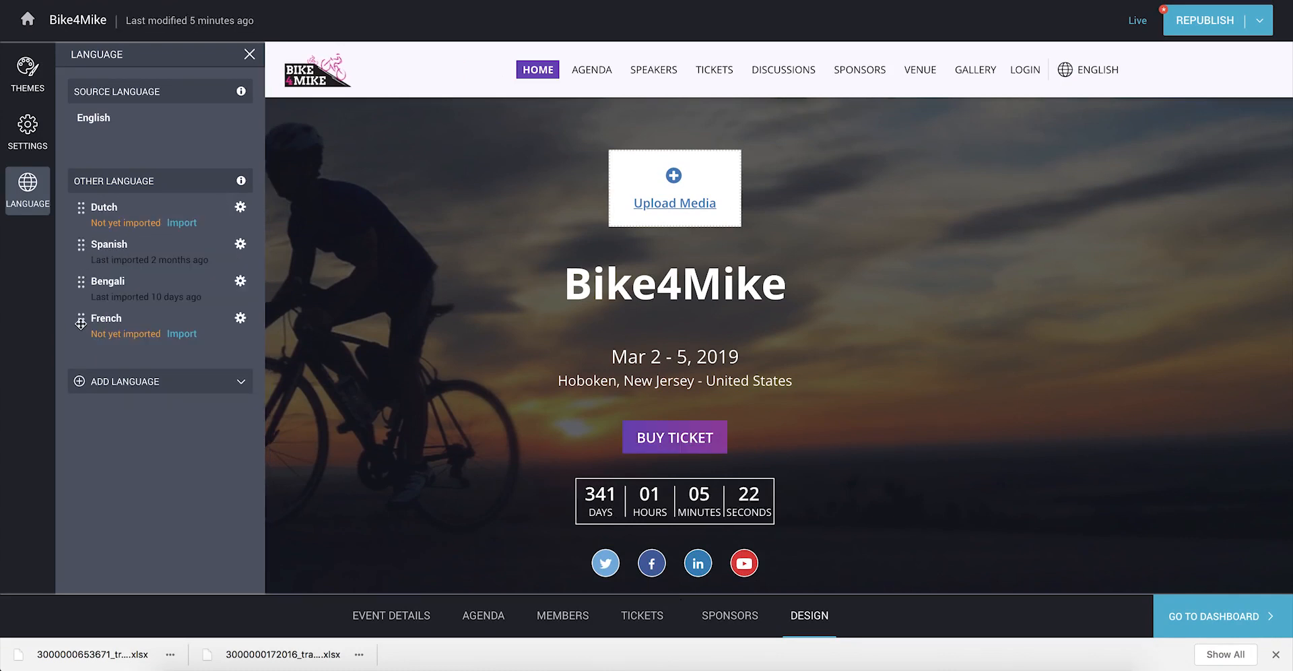
{"action": "left_click_drag", "start_coordinate": [80, 324], "coordinate": [81, 206]}
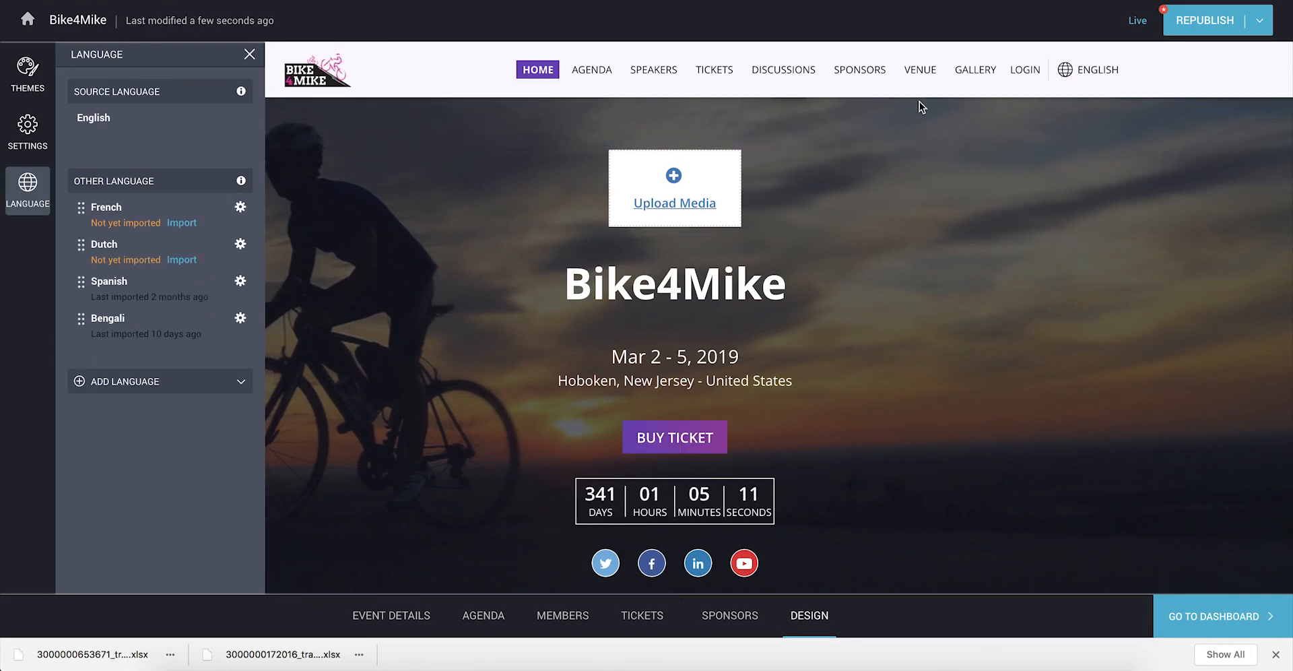
{"action": "left_click", "coordinate": [241, 207]}
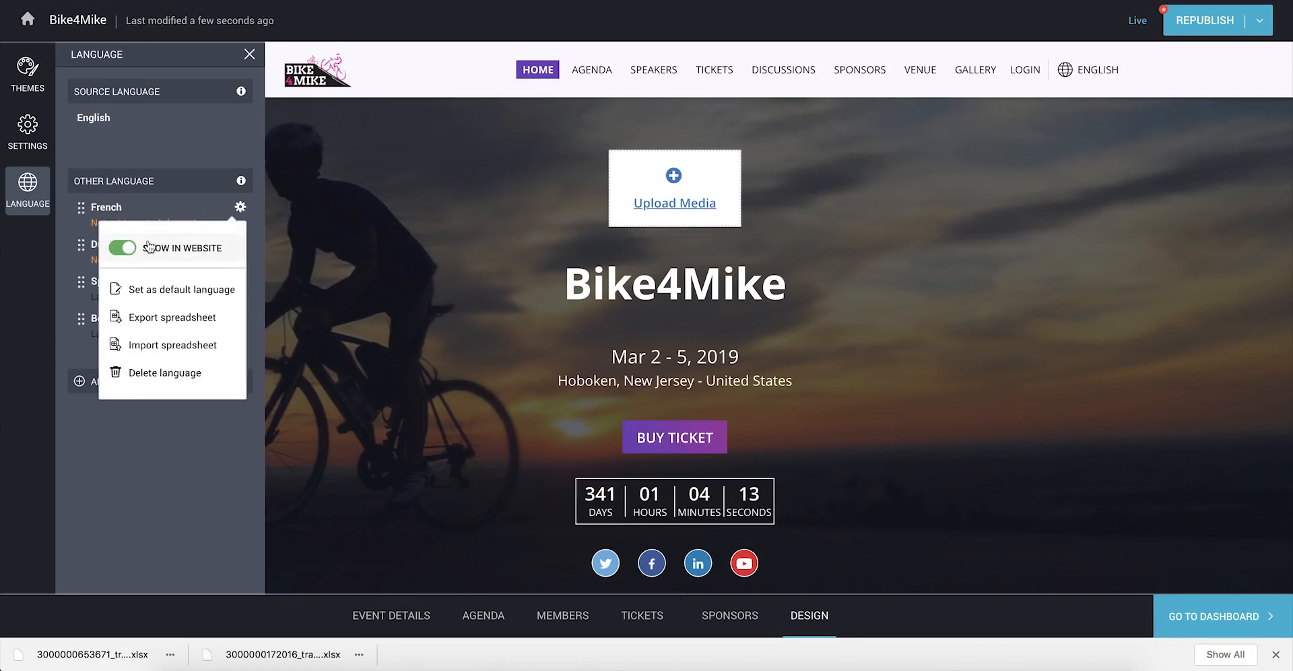
{"action": "left_click", "coordinate": [123, 247]}
{"action": "left_click", "coordinate": [162, 434]}
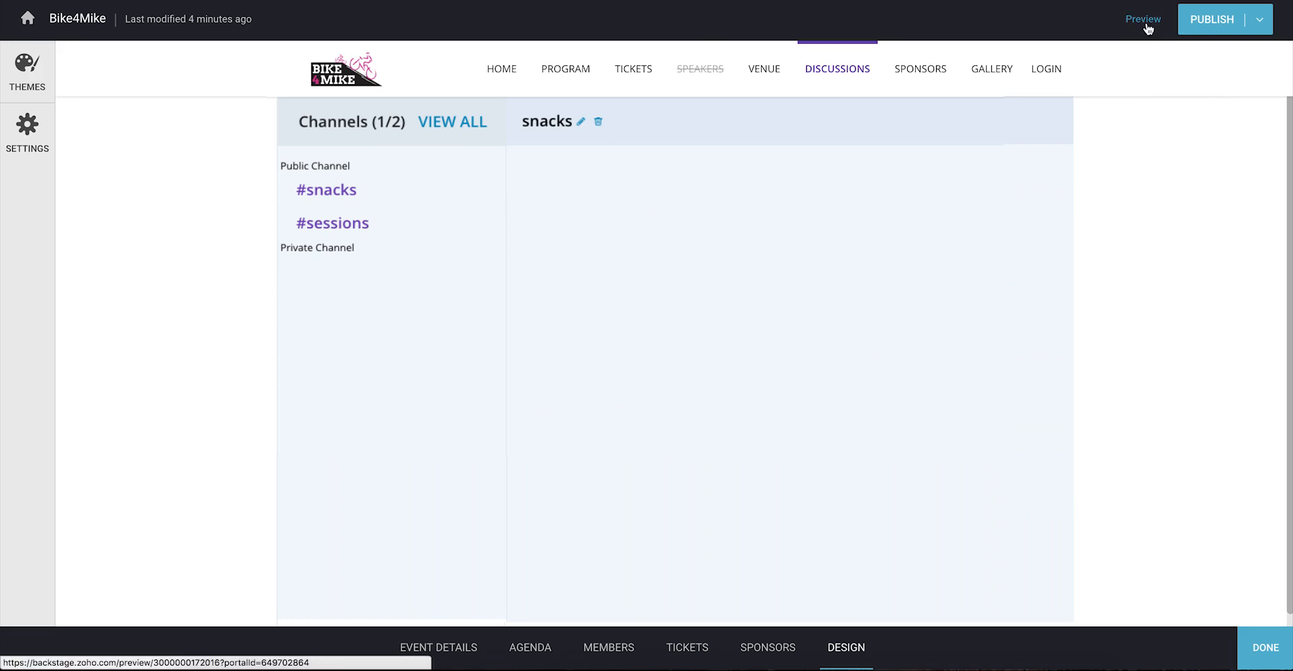
Step: Preview the Bike4Mike microsite, then check its mobile view and phone navigation menu
{"action": "left_click", "coordinate": [1145, 20]}
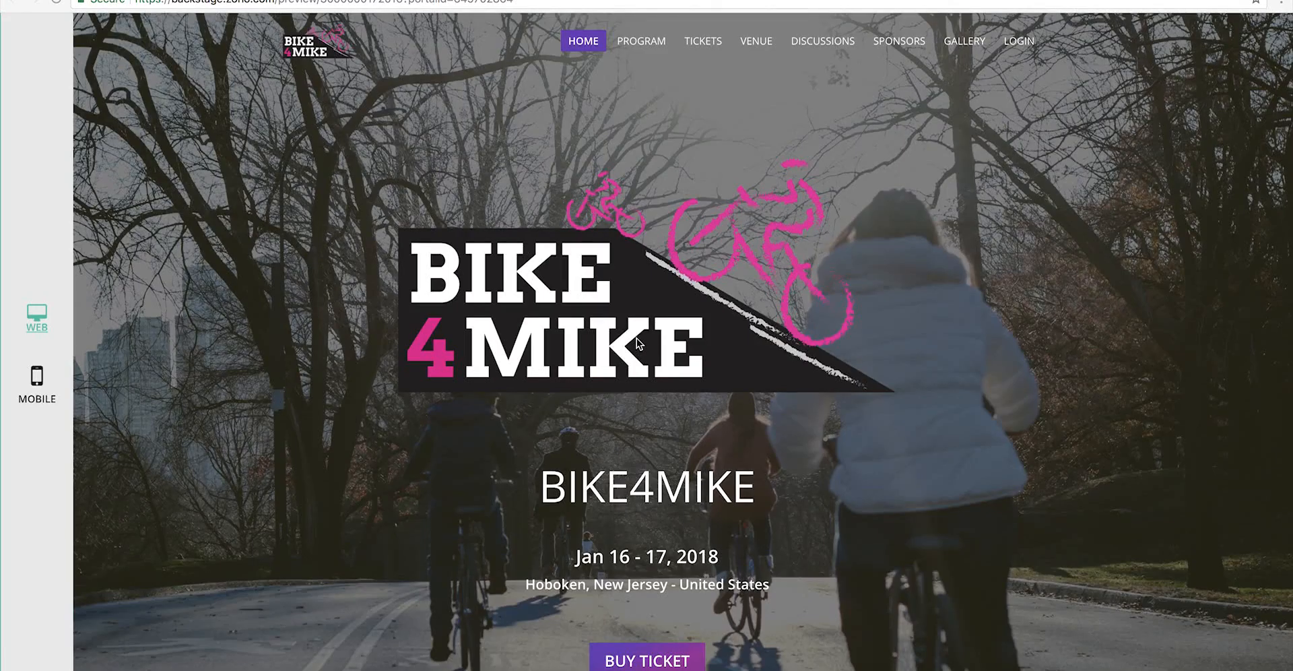
{"action": "left_click", "coordinate": [40, 411]}
{"action": "scroll", "coordinate": [912, 540], "scroll_direction": "down", "scroll_amount": 3}
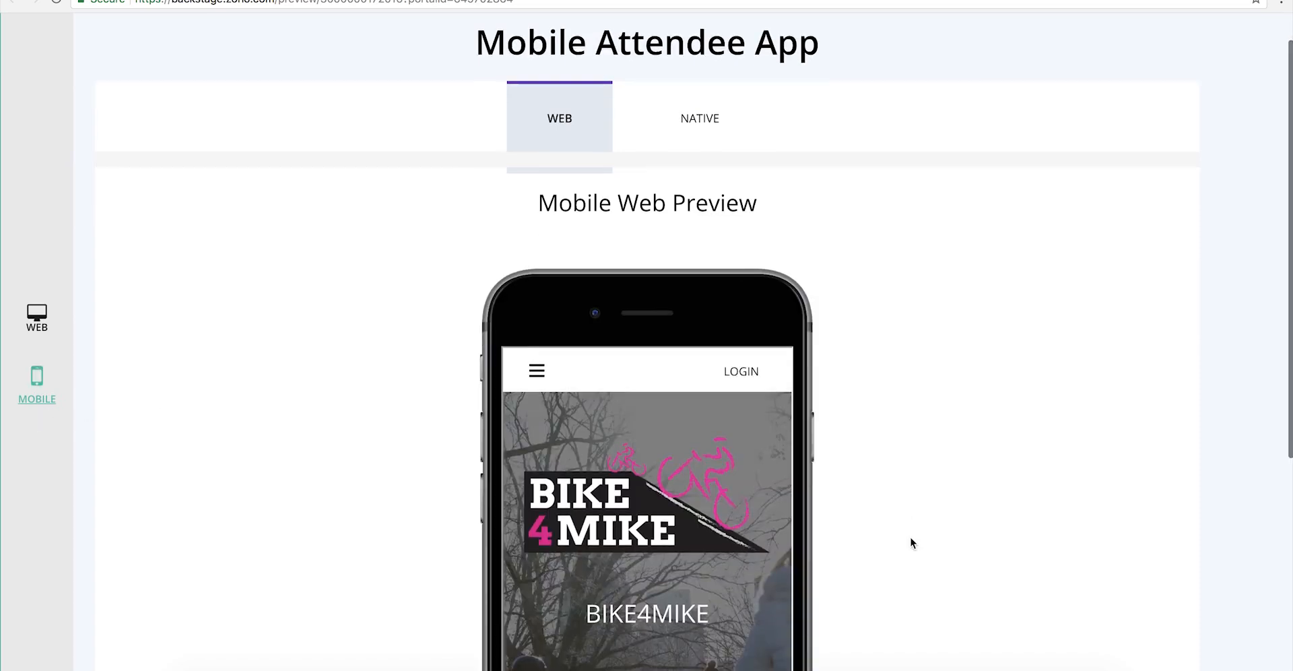
{"action": "scroll", "coordinate": [750, 518], "scroll_direction": "down", "scroll_amount": 3}
{"action": "left_click", "coordinate": [536, 257]}
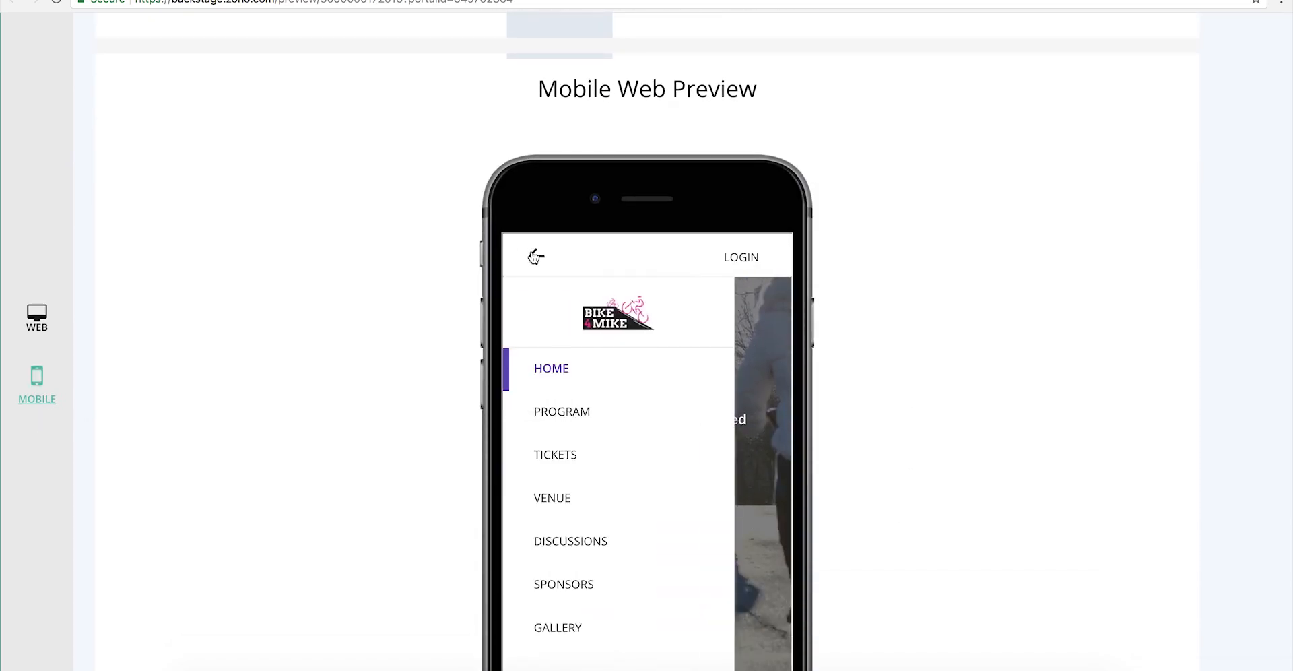
{"action": "left_click", "coordinate": [536, 257]}
{"action": "scroll", "coordinate": [413, 268], "scroll_direction": "up", "scroll_amount": 3}
{"action": "left_click", "coordinate": [385, 2]}
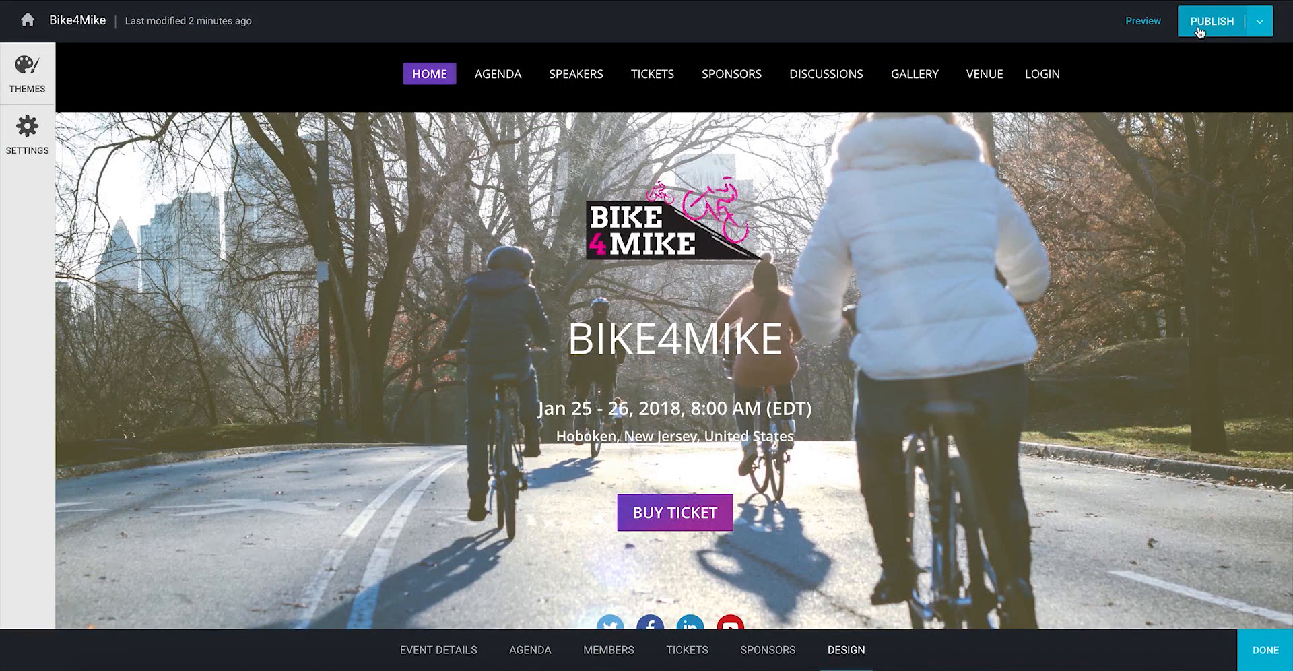
Step: Publish the microsite at the Bike4MikeNJ URL and open the live site's agenda
{"action": "left_click", "coordinate": [1198, 24]}
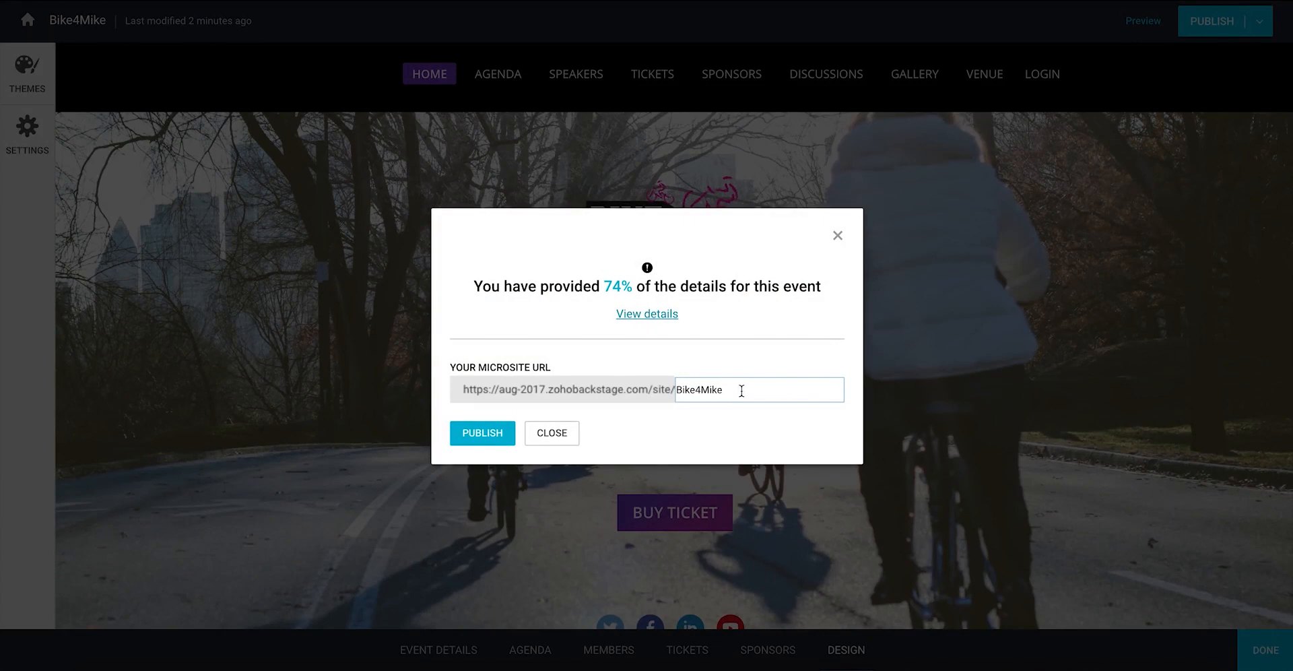
{"action": "type", "text": "NJ"}
{"action": "left_click", "coordinate": [485, 437]}
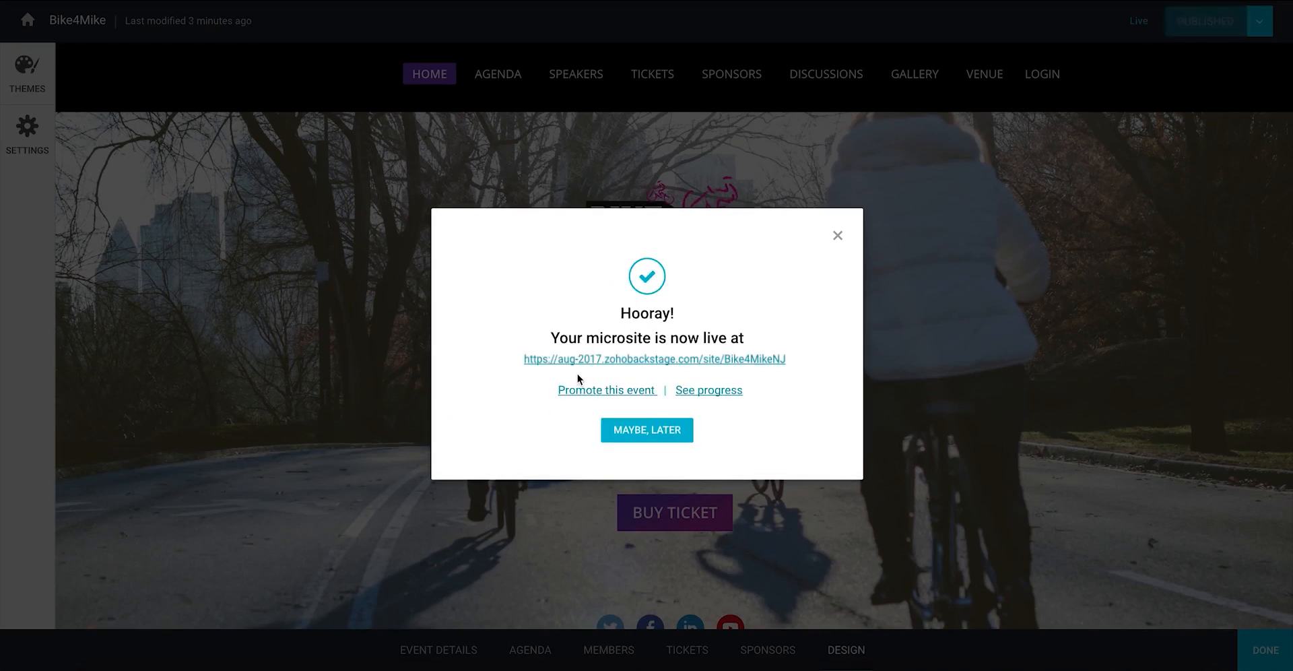
{"action": "left_click", "coordinate": [593, 361]}
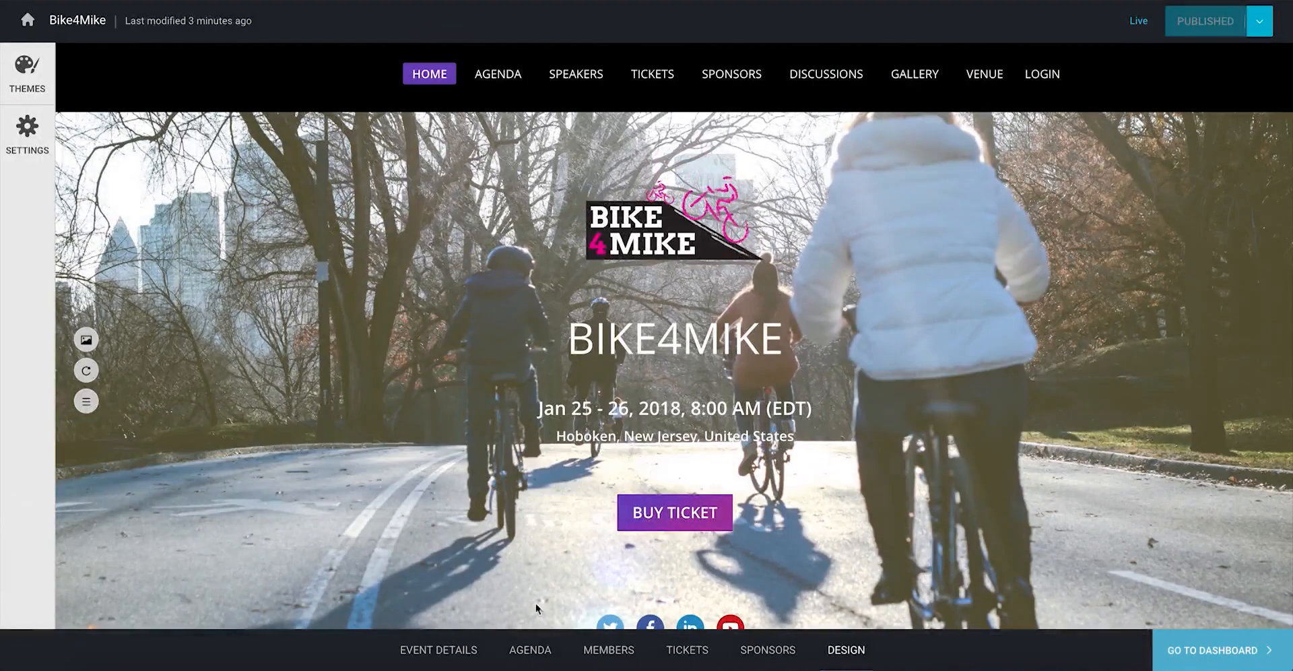
{"action": "left_click", "coordinate": [528, 649]}
Step: Uncheck To be announced for It's Magic's start time, save, republish, and go to the dashboard
{"action": "left_click", "coordinate": [761, 130]}
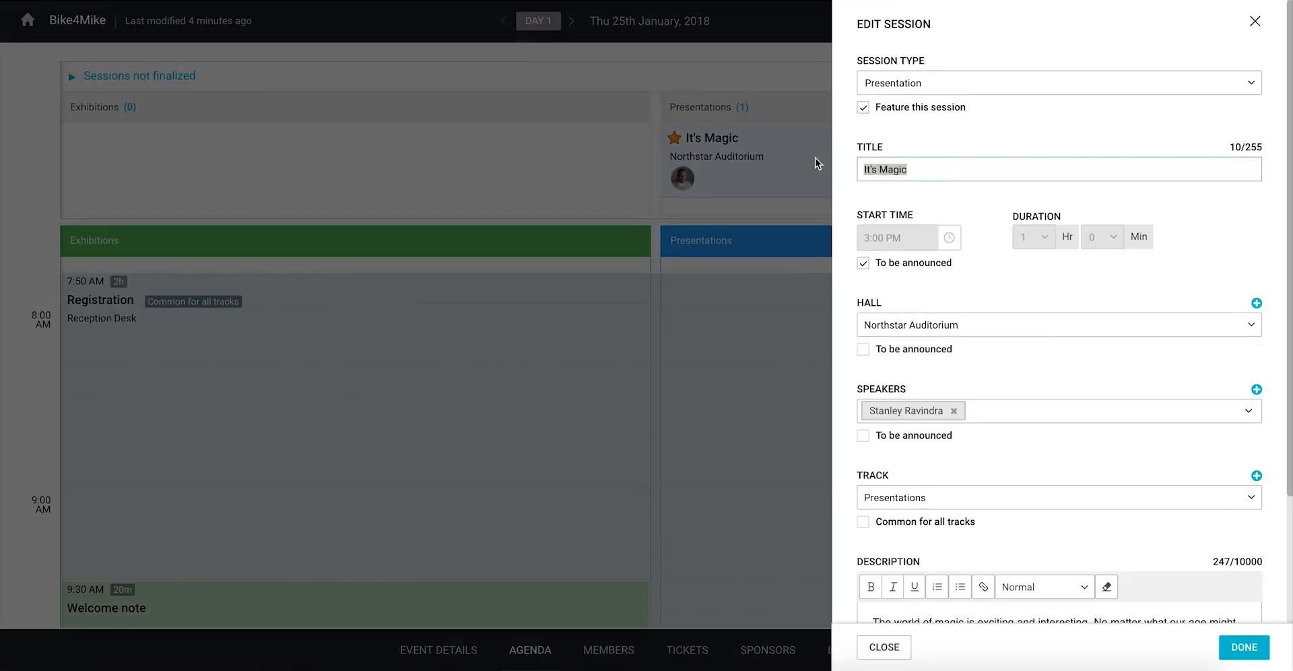
{"action": "left_click", "coordinate": [864, 263]}
{"action": "left_click", "coordinate": [1257, 648]}
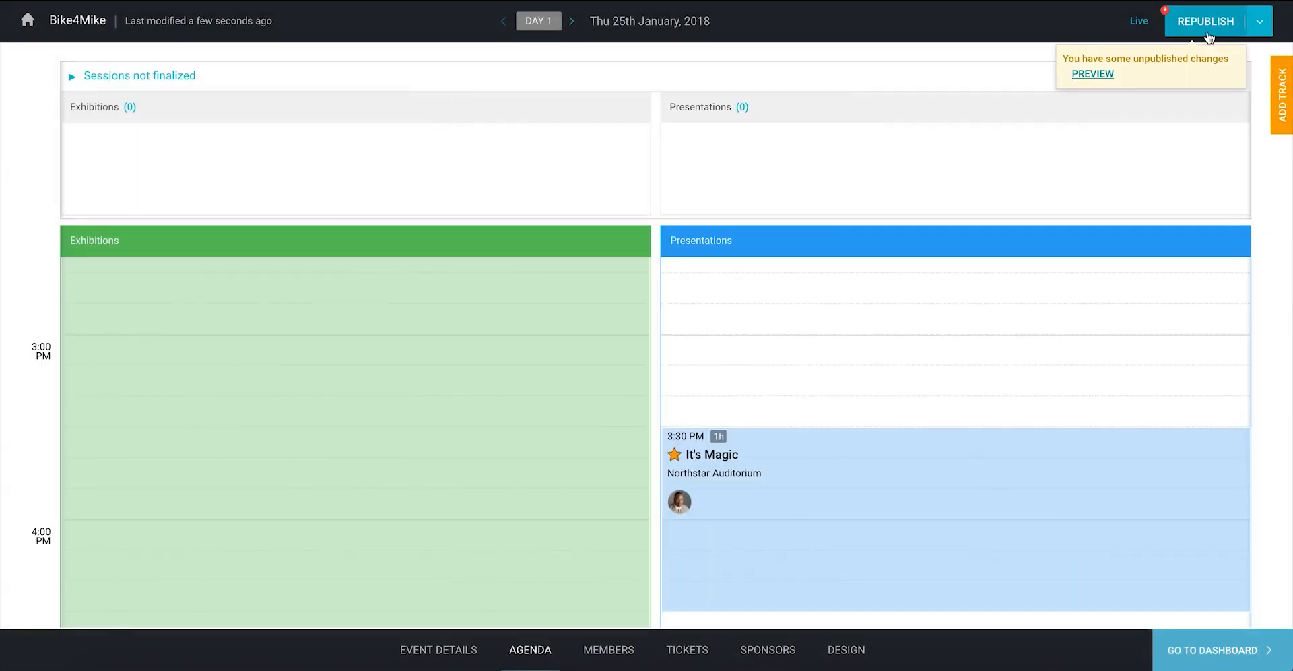
{"action": "left_click", "coordinate": [1207, 31]}
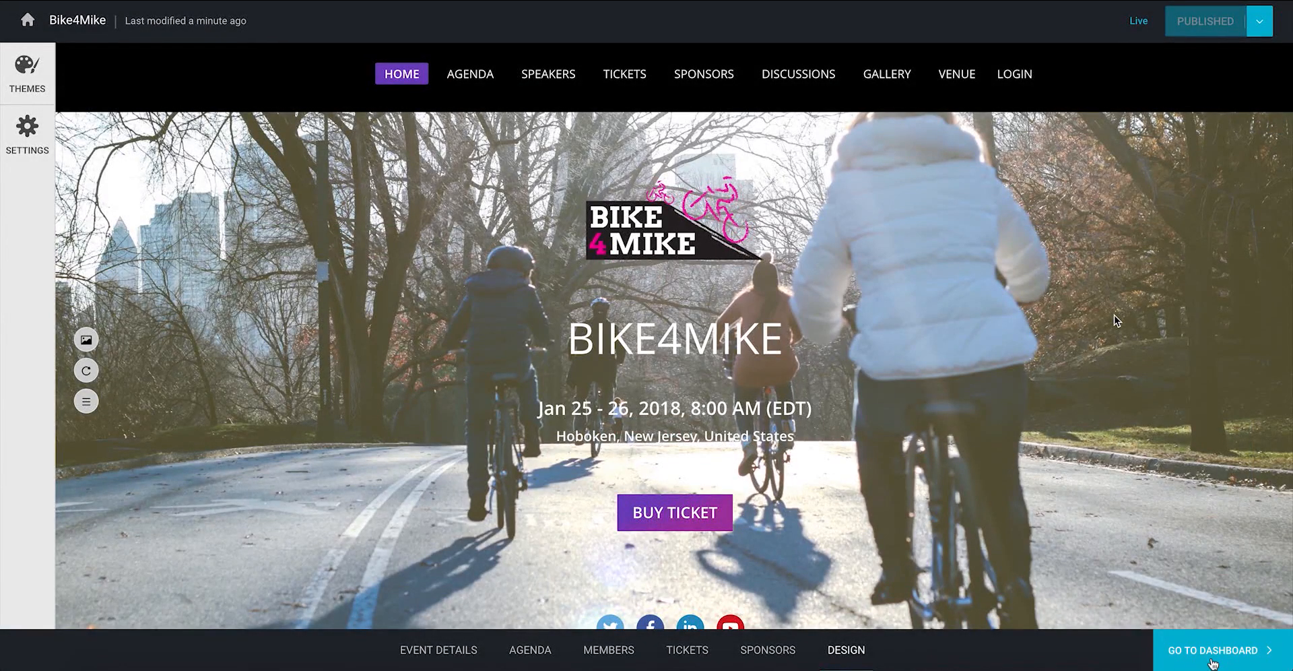
{"action": "left_click", "coordinate": [1212, 664]}
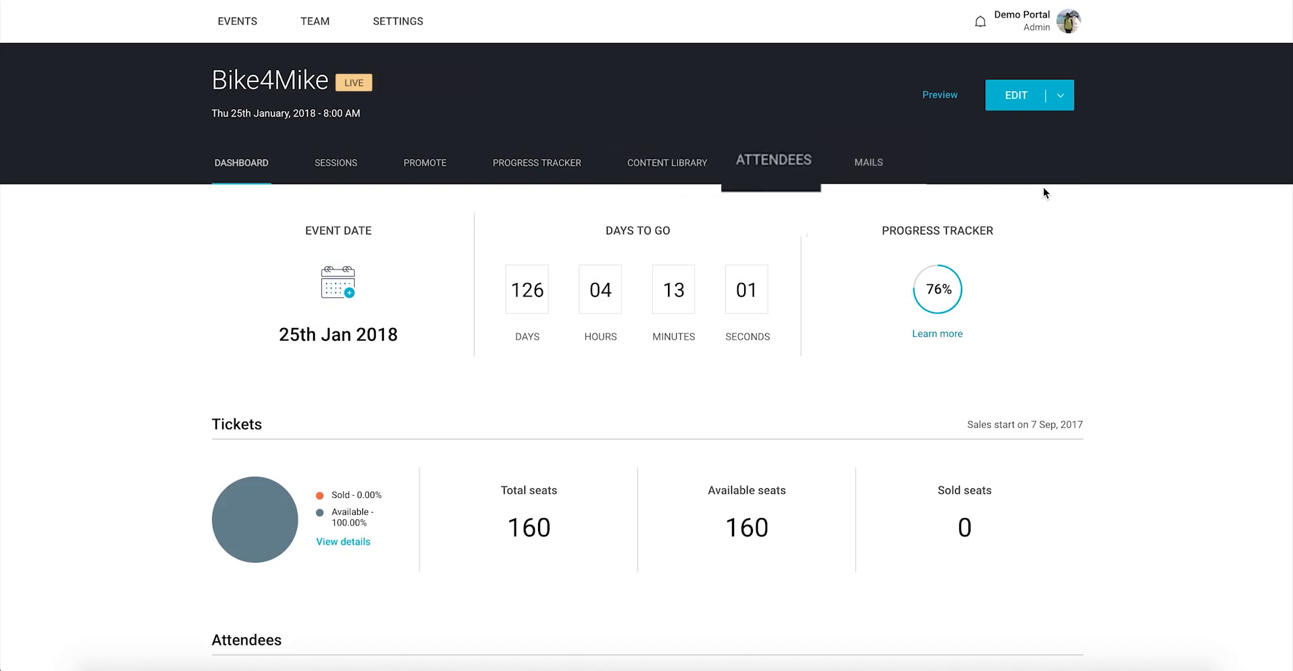
Step: Select the PaperCraft presentation for the PaperCraft session from the sessions list
{"action": "left_click", "coordinate": [342, 178]}
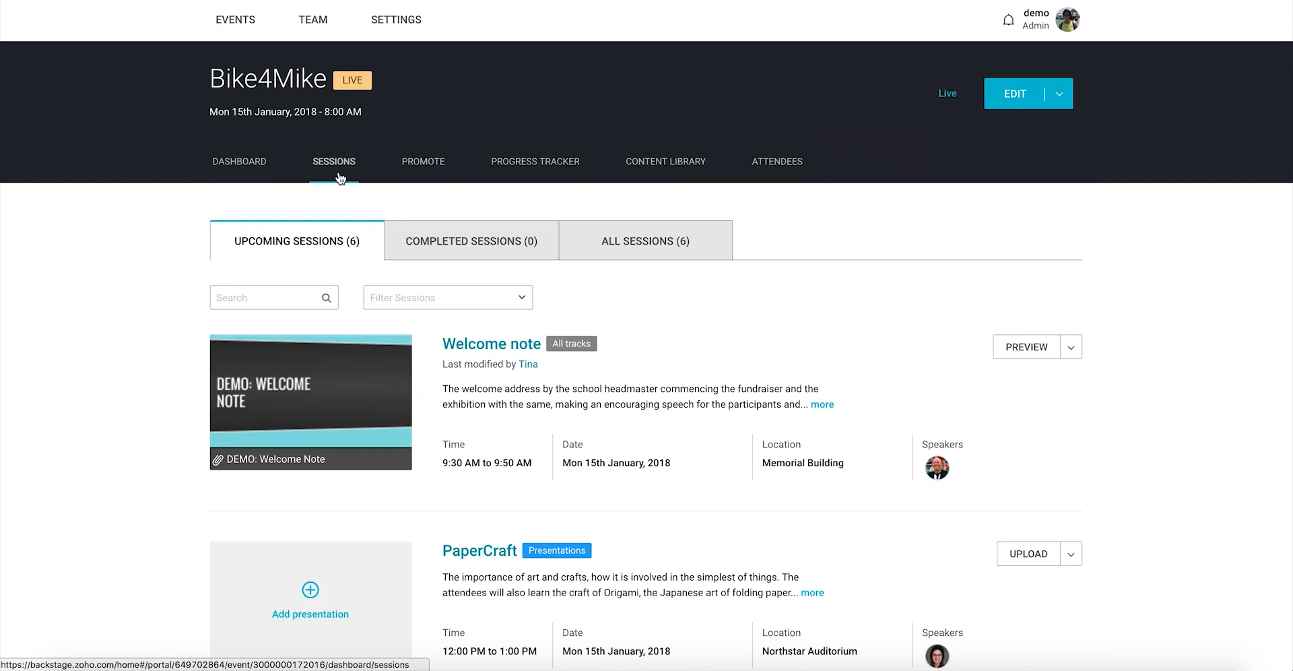
{"action": "left_click", "coordinate": [311, 591]}
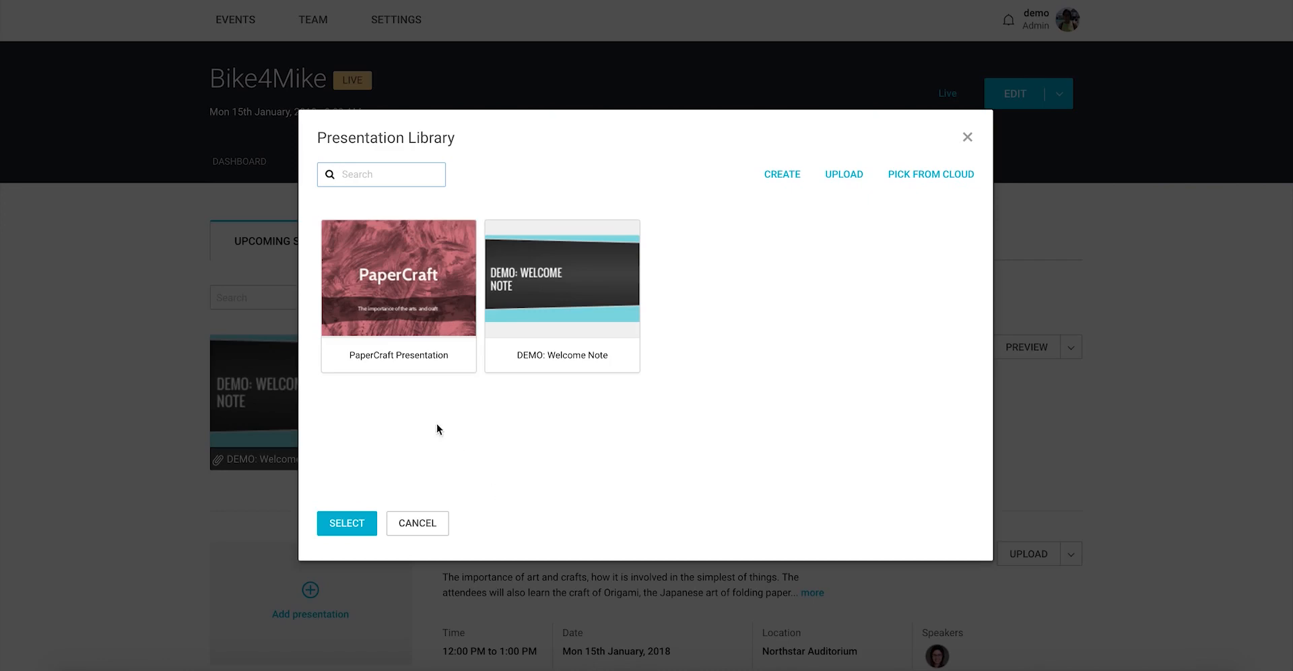
{"action": "left_click", "coordinate": [399, 336]}
{"action": "left_click", "coordinate": [347, 523]}
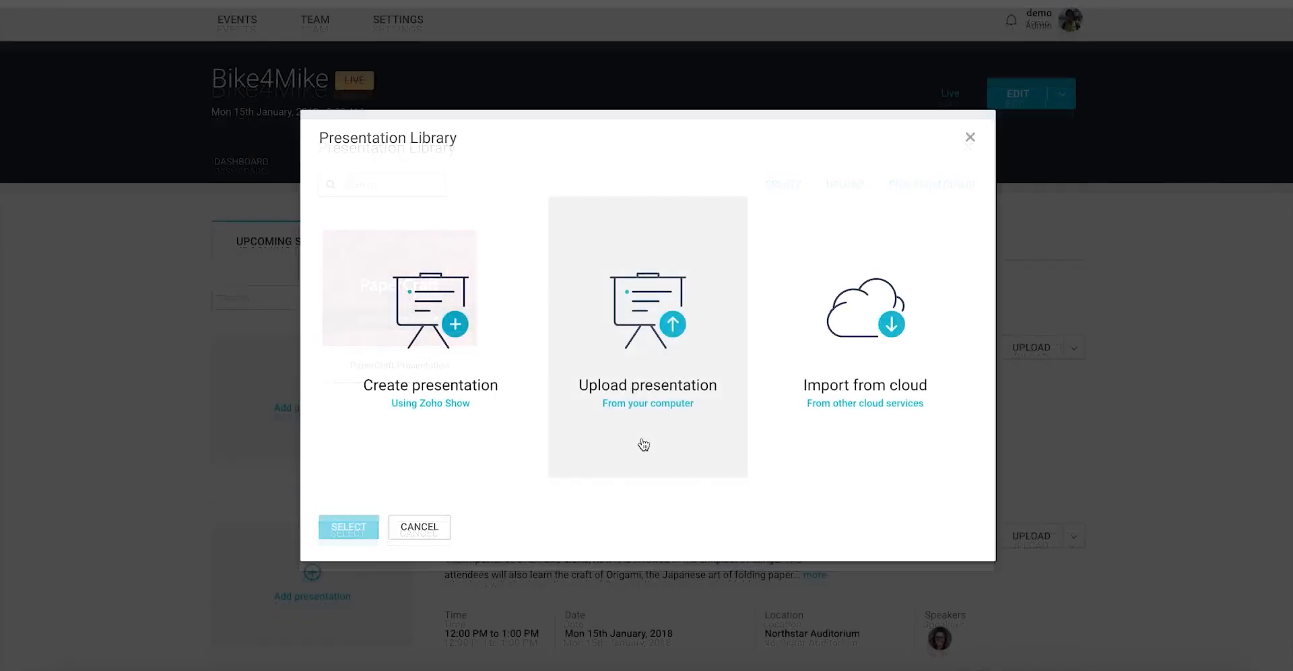
Step: Upload PaperCraft_Presentation.pptx from the computer
{"action": "left_click", "coordinate": [640, 443]}
{"action": "left_click", "coordinate": [579, 90]}
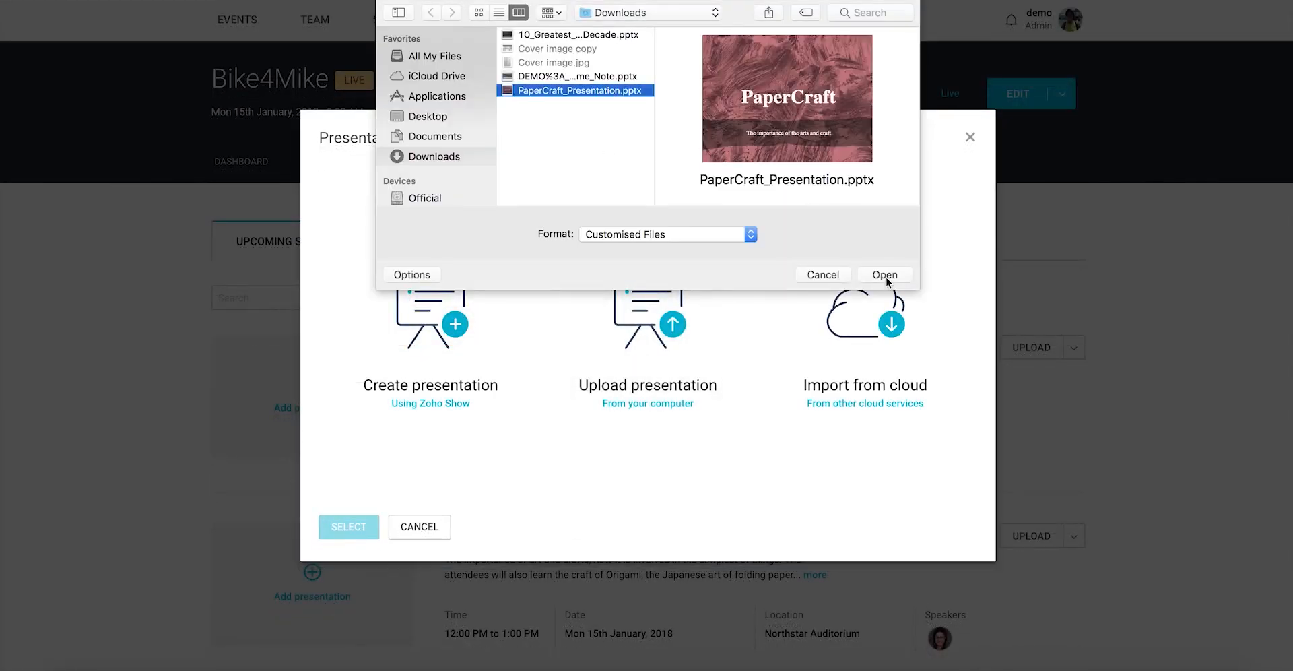
{"action": "left_click", "coordinate": [884, 276]}
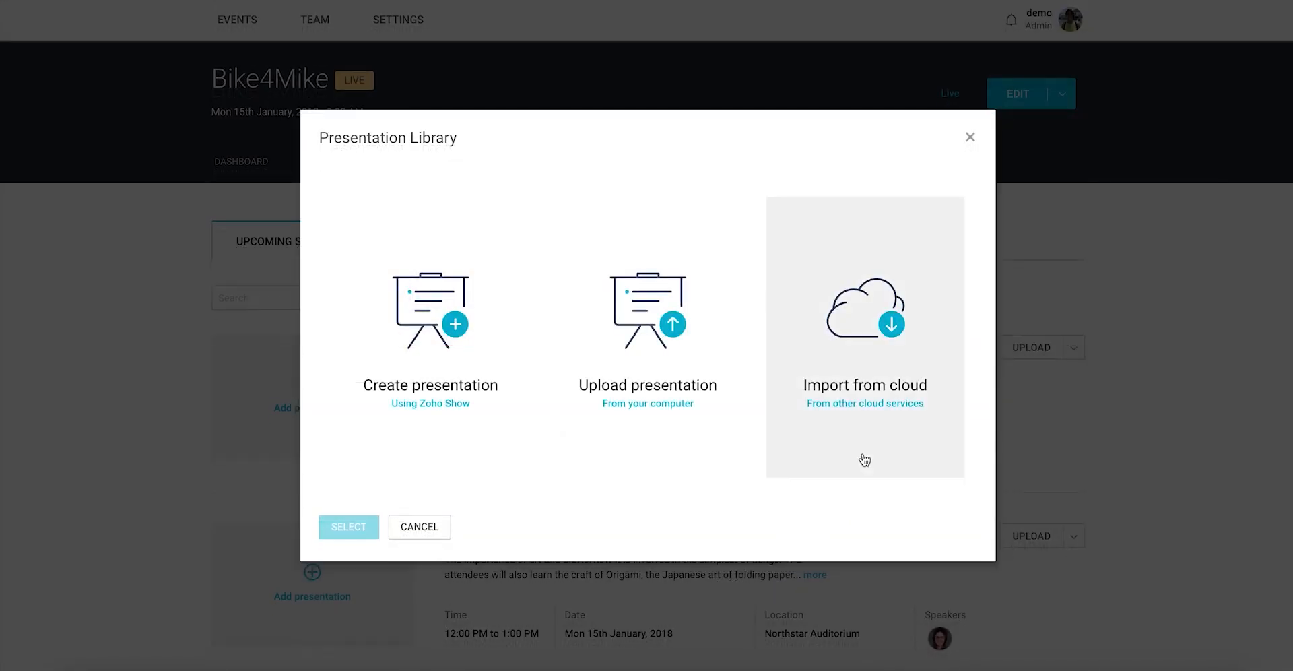
Step: Import the PaperCraft file from cloud storage and preview the presentation
{"action": "left_click", "coordinate": [863, 454]}
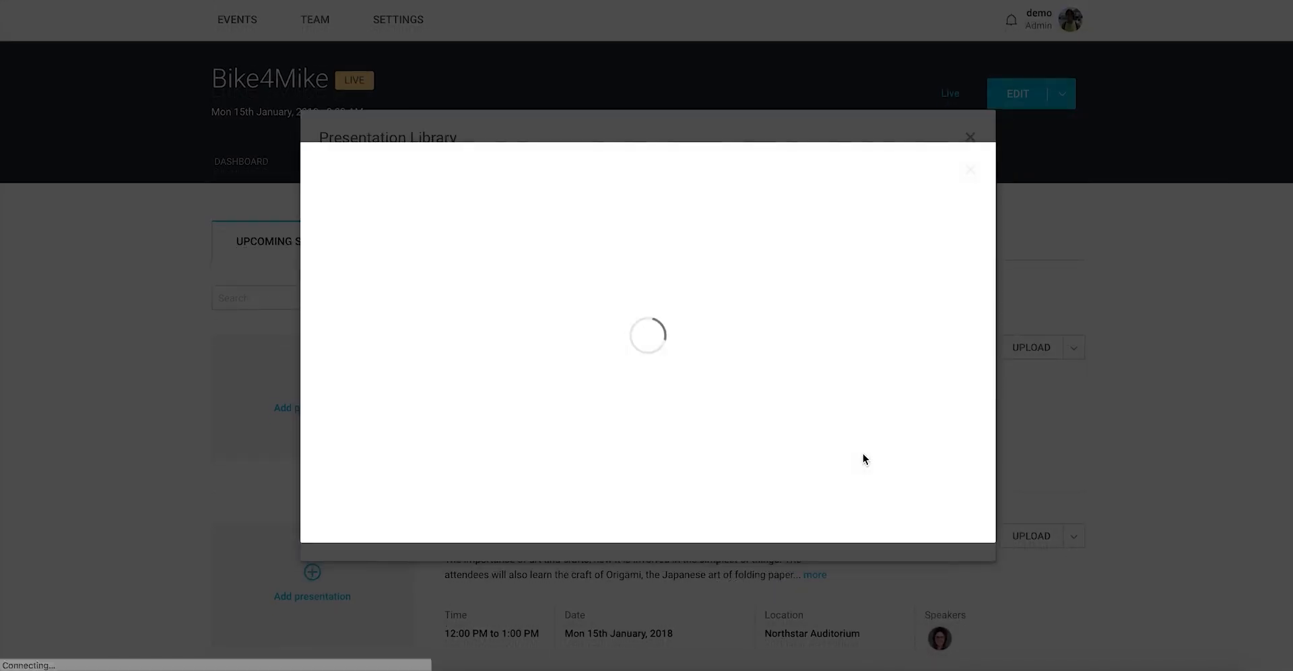
{"action": "double_click", "coordinate": [519, 300]}
{"action": "left_click", "coordinate": [511, 322]}
{"action": "left_click", "coordinate": [943, 506]}
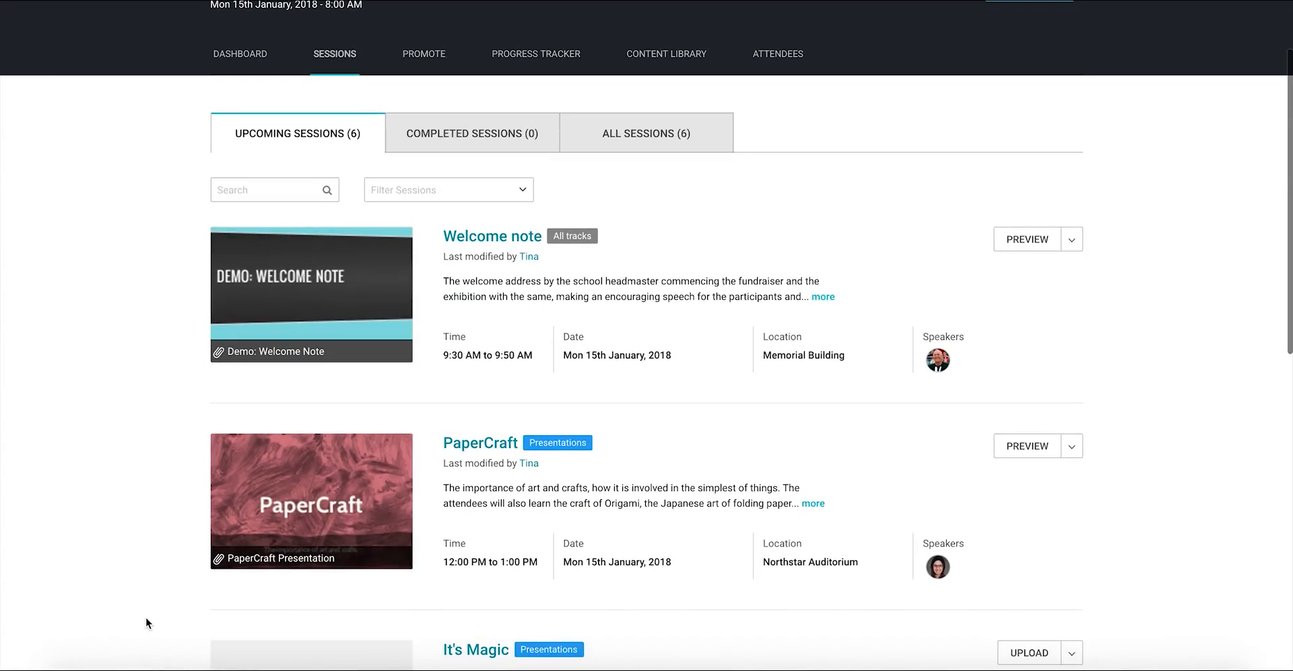
{"action": "left_click", "coordinate": [1028, 447]}
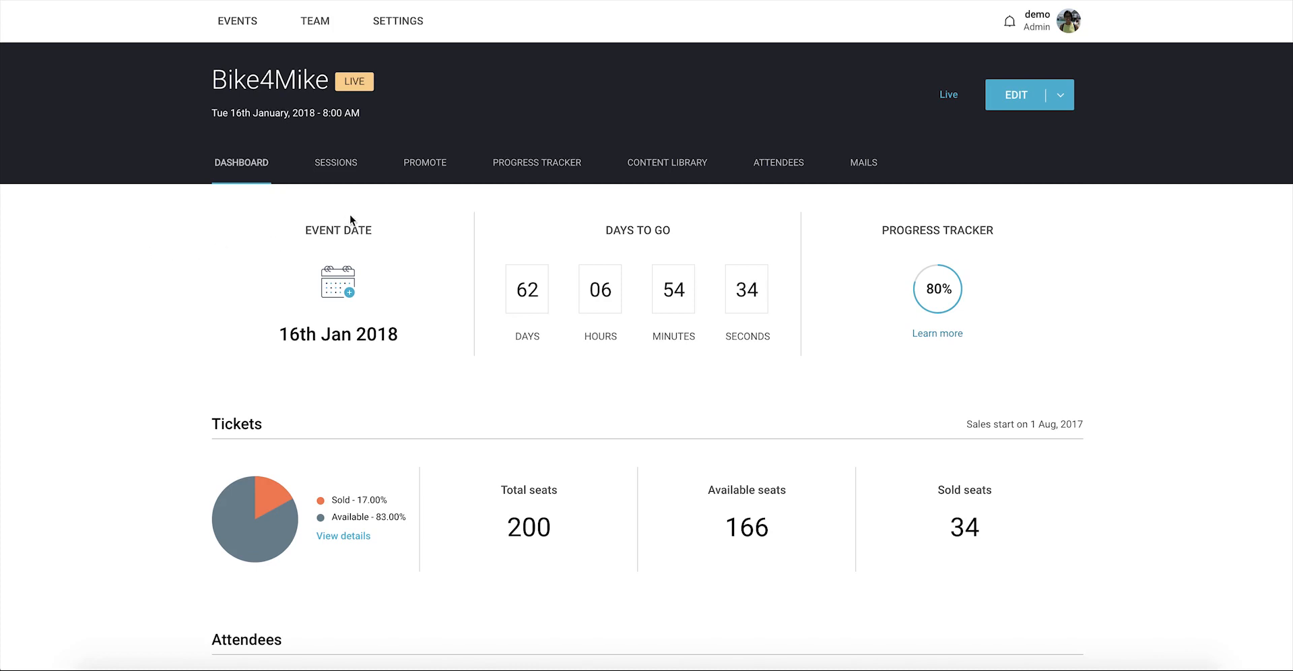
Step: On the Promote page, change the shoutout image layout and apply the Visit the microsite template
{"action": "left_click", "coordinate": [423, 167]}
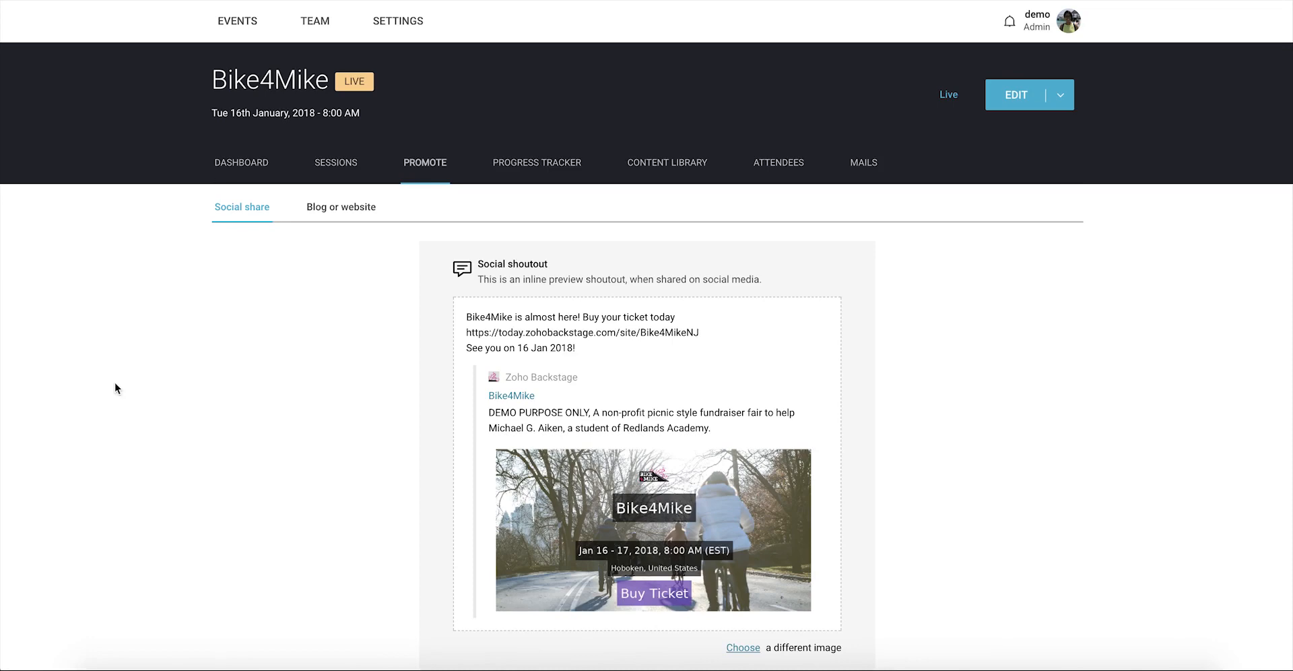
{"action": "scroll", "coordinate": [116, 388], "scroll_direction": "down", "scroll_amount": 3}
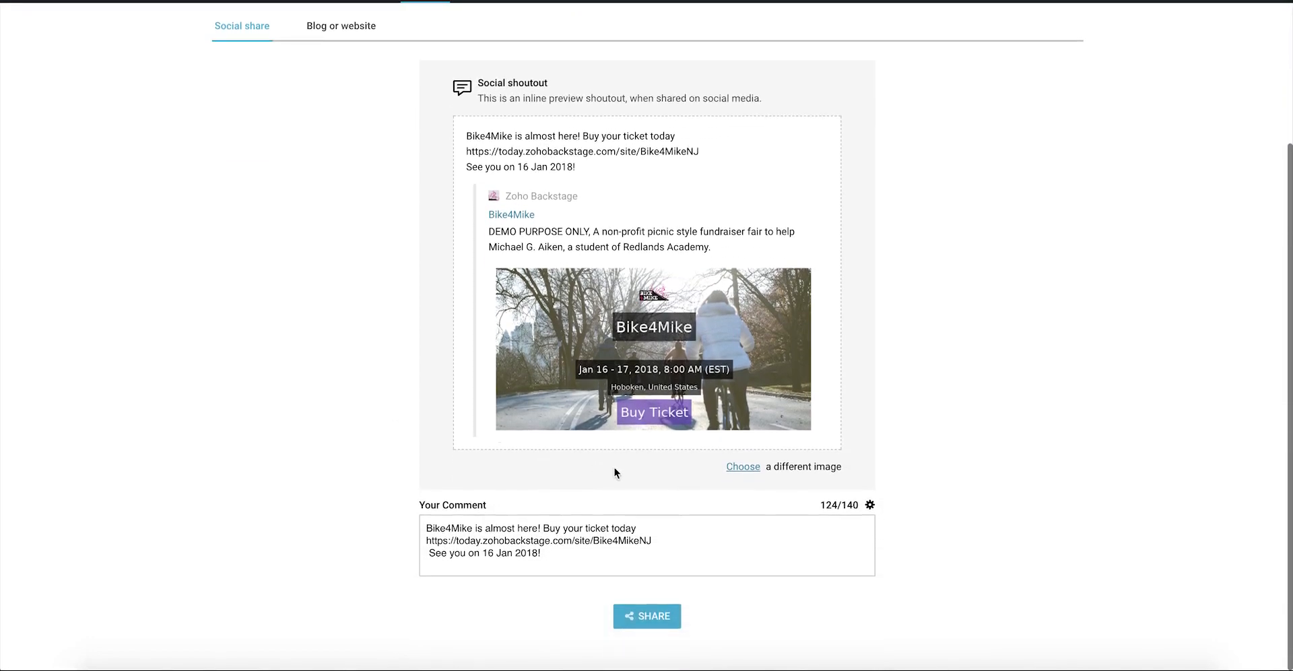
{"action": "left_click", "coordinate": [742, 466]}
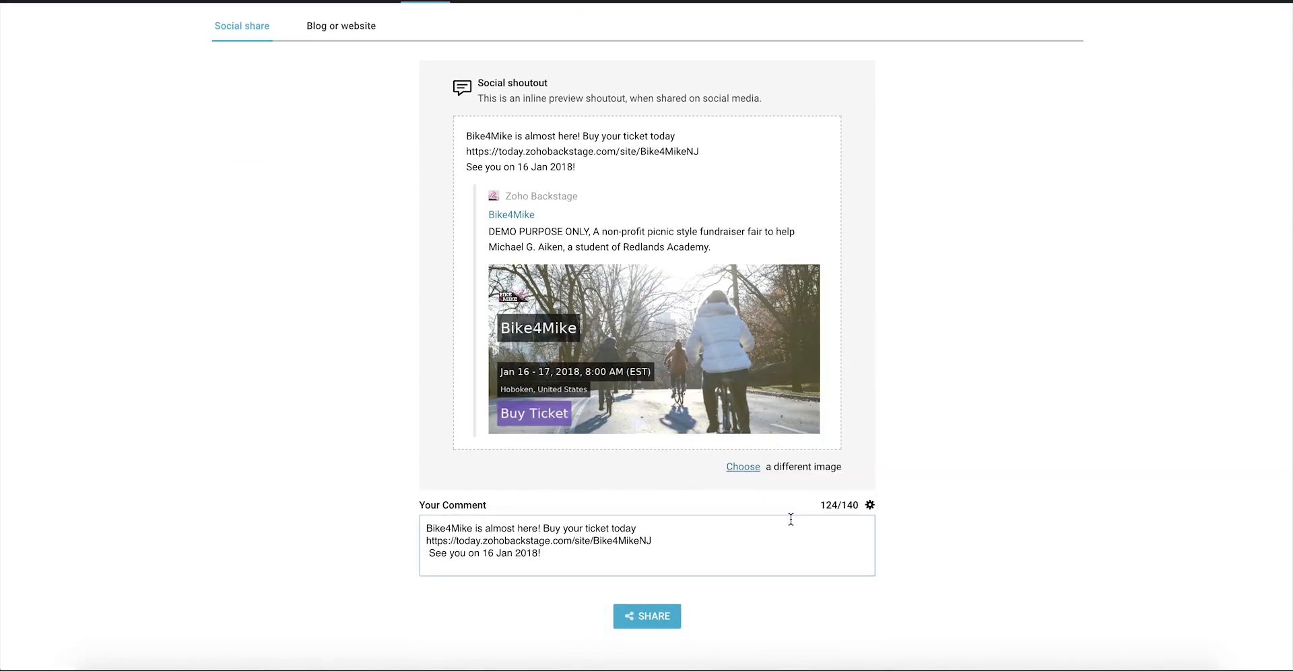
{"action": "left_click", "coordinate": [870, 504]}
{"action": "left_click", "coordinate": [835, 598]}
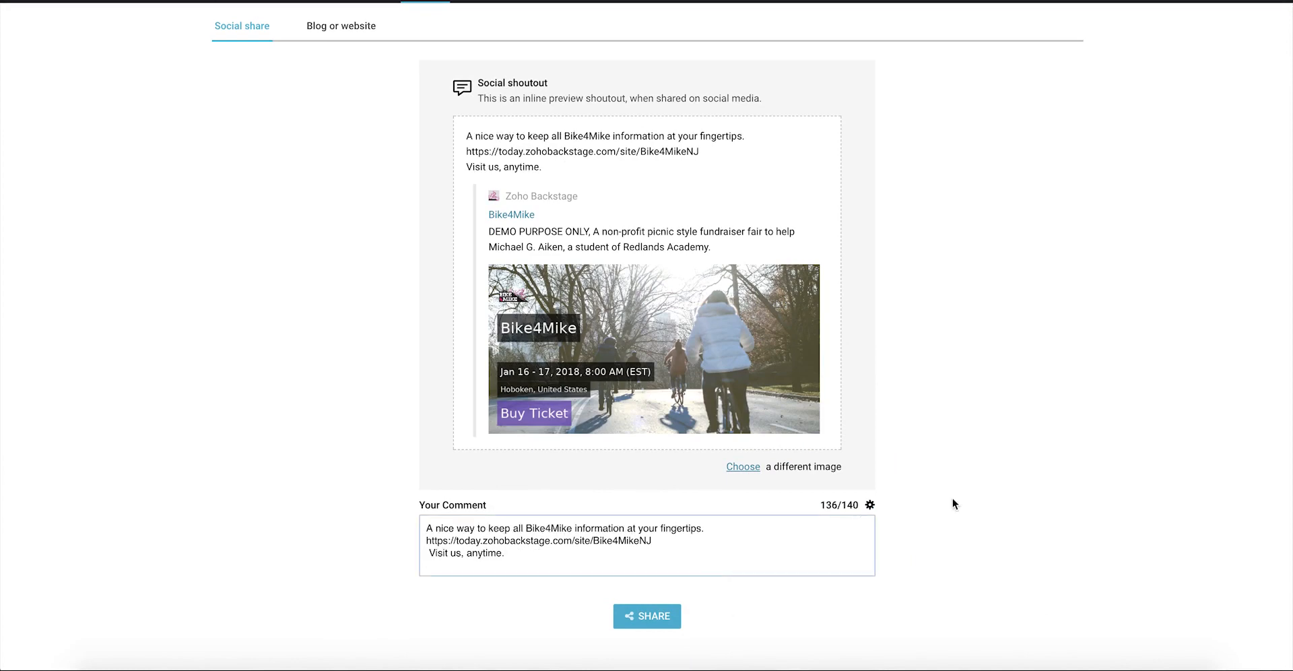
Step: Share the Bike4Mike shoutout on a social network and return to the preview's top
{"action": "left_click", "coordinate": [646, 615]}
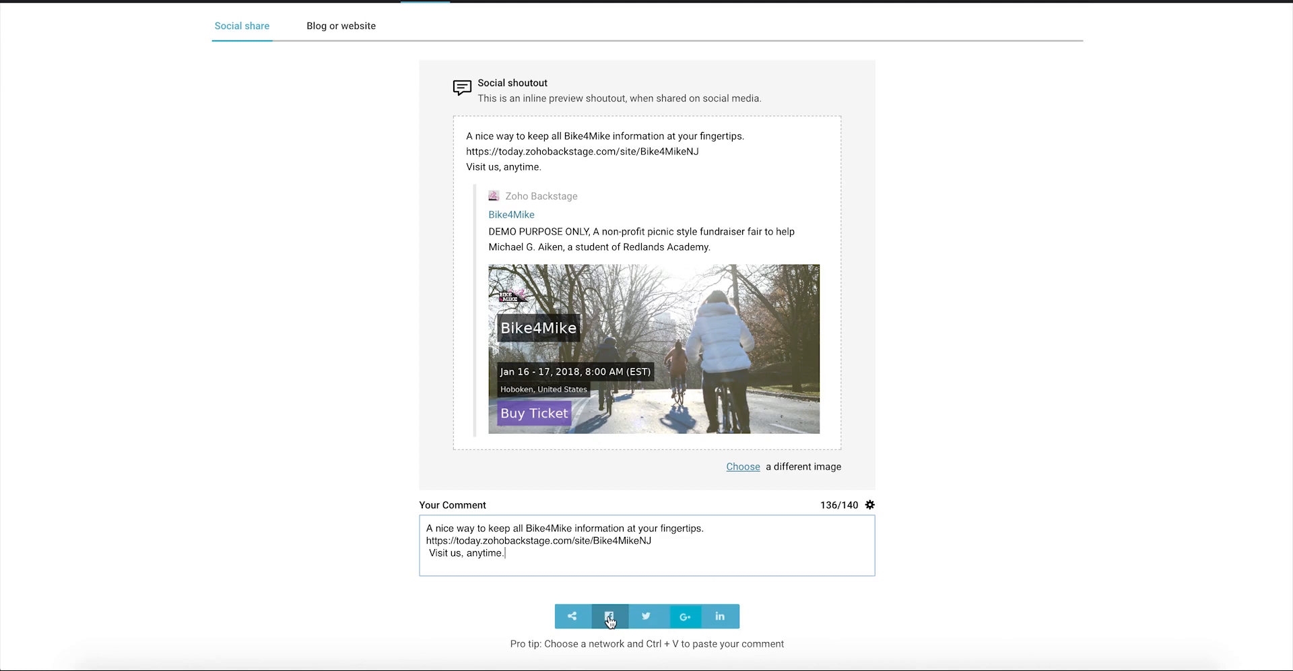
{"action": "left_click", "coordinate": [610, 617]}
{"action": "scroll", "coordinate": [961, 545], "scroll_direction": "up", "scroll_amount": 1}
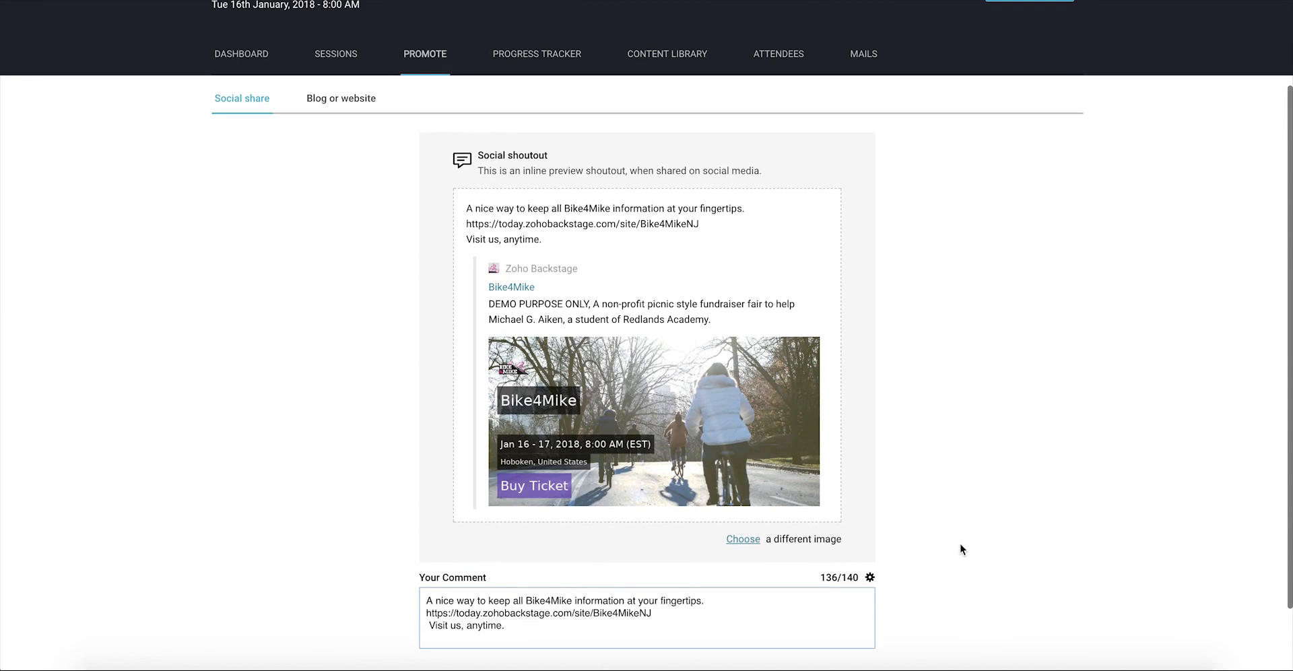
{"action": "scroll", "coordinate": [961, 548], "scroll_direction": "up", "scroll_amount": 2}
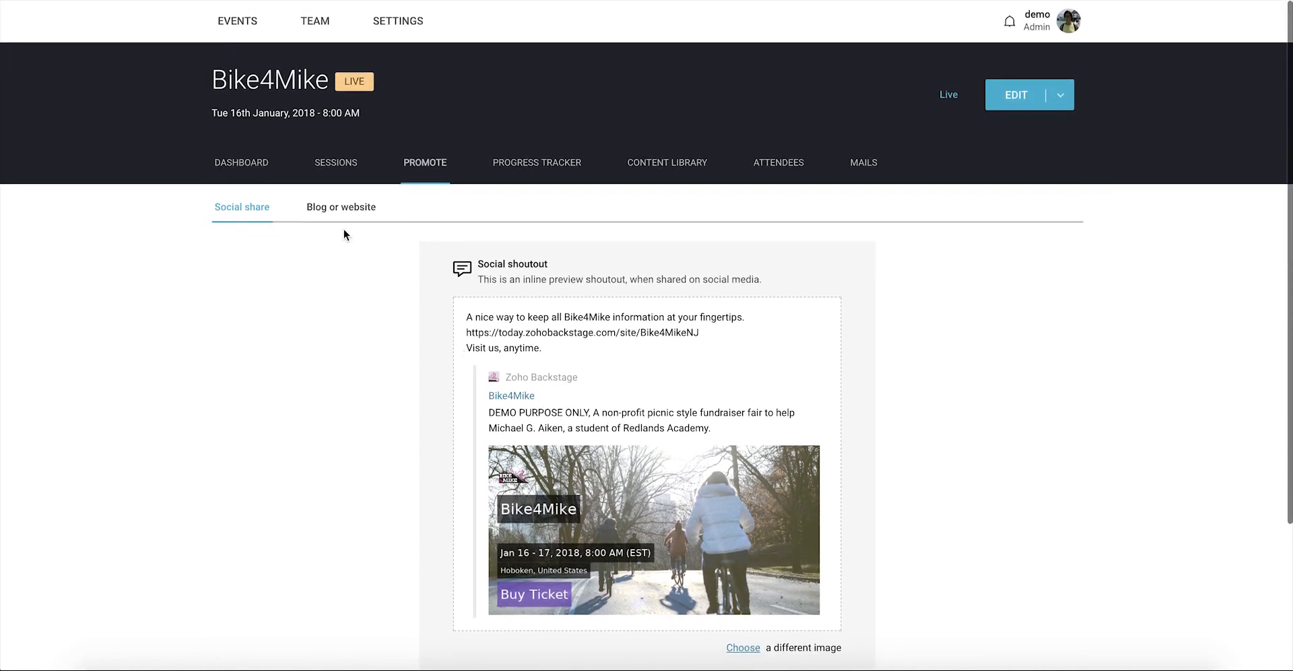
Step: Copy the embed code for the Banner (468 x 60) under Blog or website
{"action": "left_click", "coordinate": [345, 213]}
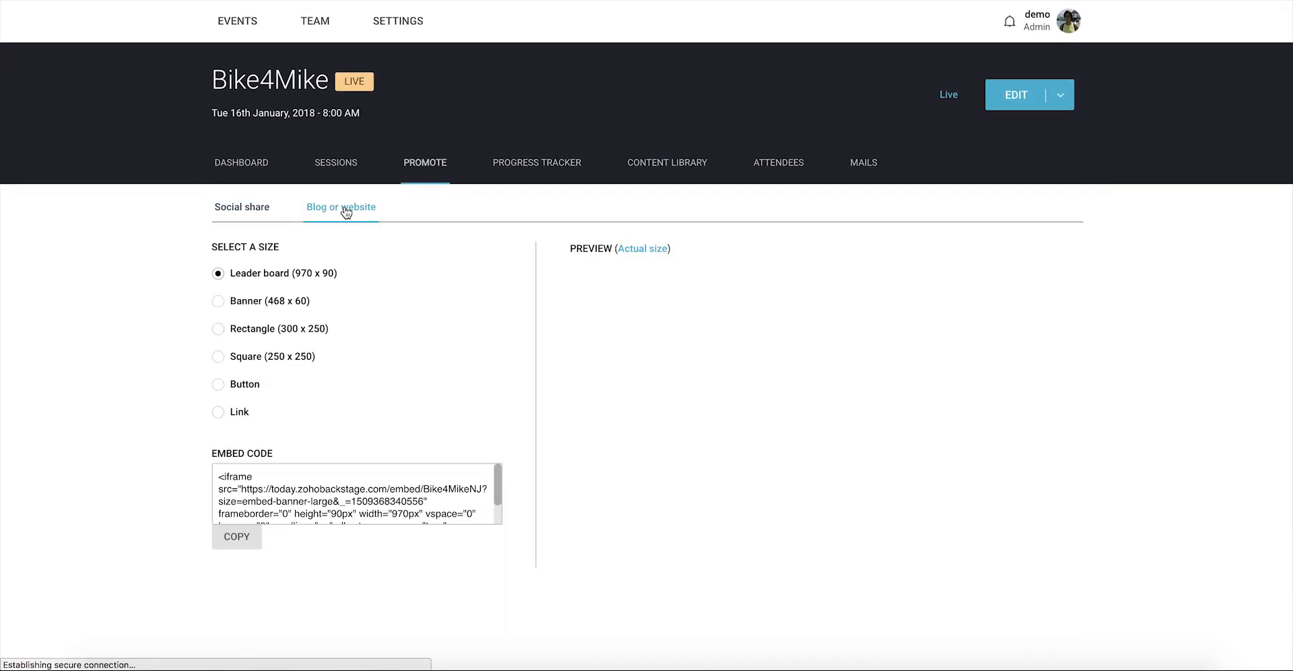
{"action": "left_click", "coordinate": [218, 302]}
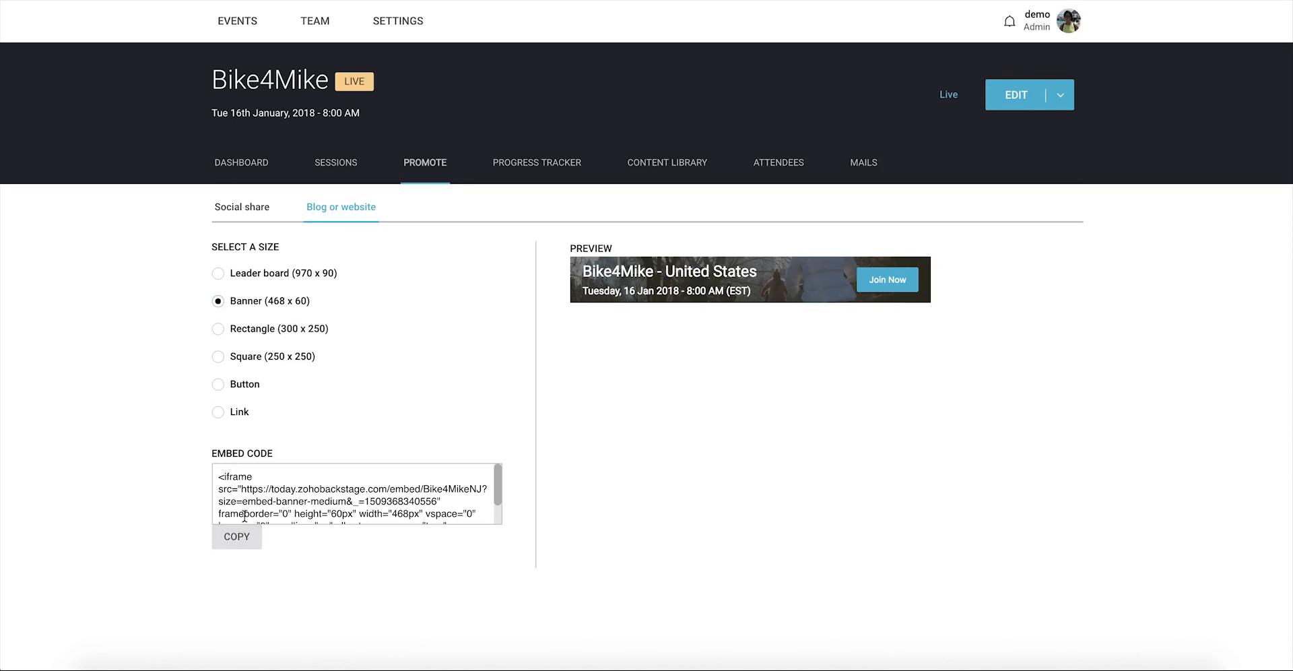
{"action": "left_click", "coordinate": [240, 539]}
{"action": "left_click", "coordinate": [237, 542]}
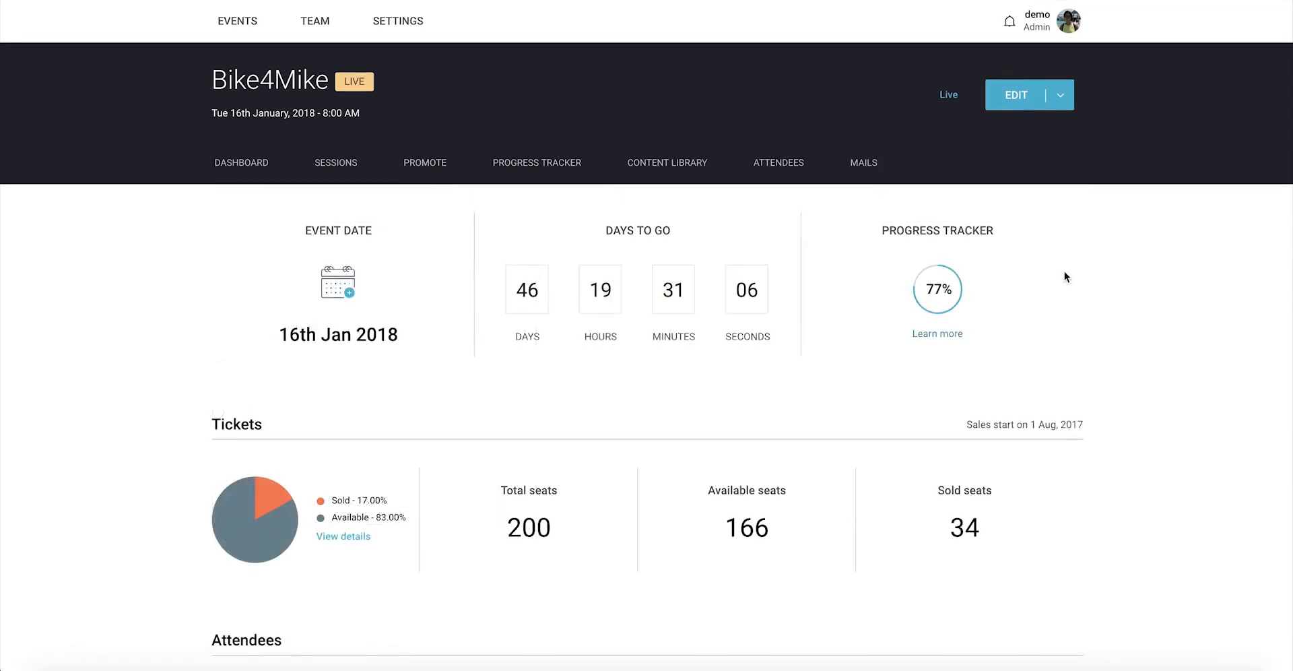
Step: Open the Configure Scheduled Mail form from the MAILS tab's Add new schedule
{"action": "left_click", "coordinate": [872, 175]}
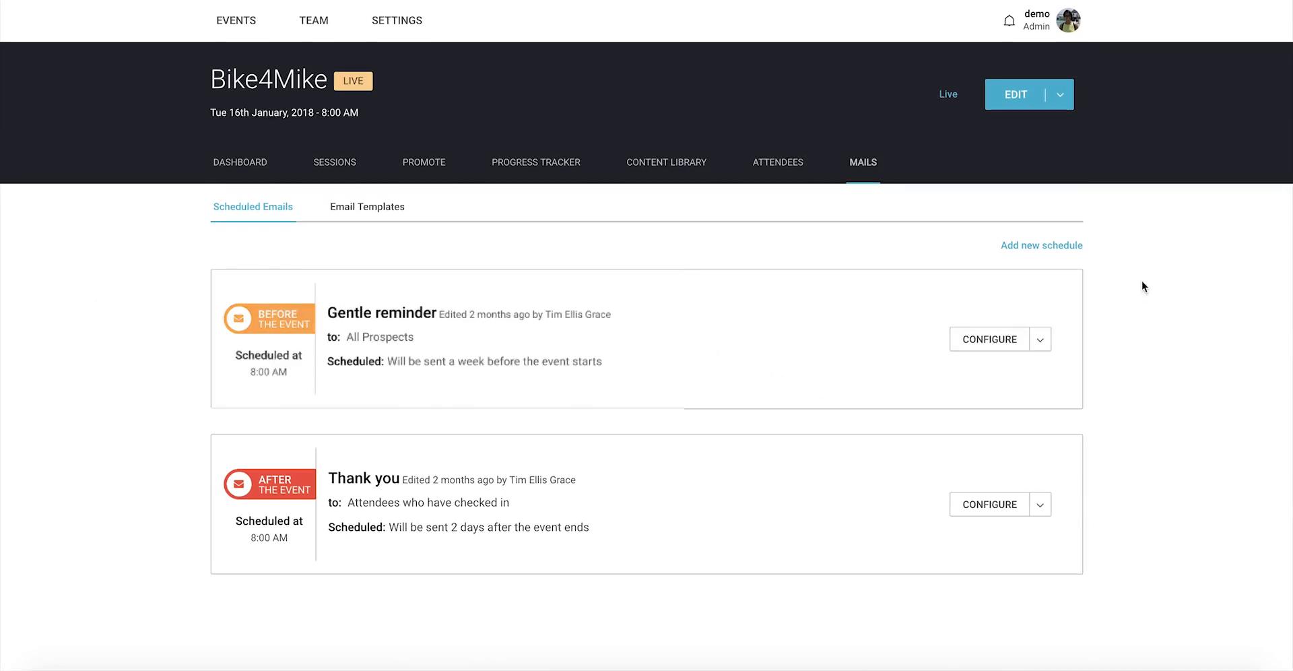
{"action": "left_click", "coordinate": [1055, 251]}
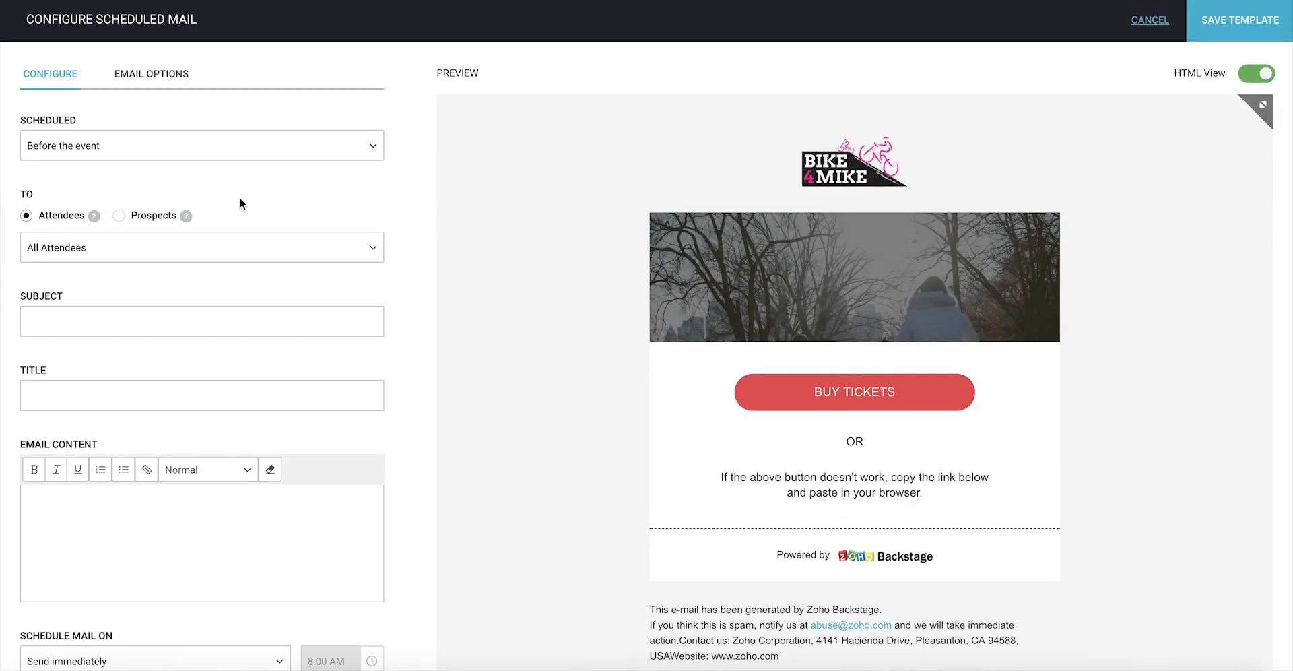
Step: Address the mail to Prospects with subject 'Early bird tickets are here', title 'Hello, there!' and pasted body
{"action": "left_click", "coordinate": [119, 216]}
{"action": "left_click", "coordinate": [320, 318]}
{"action": "type", "text": "Early bird tickets are here!"}
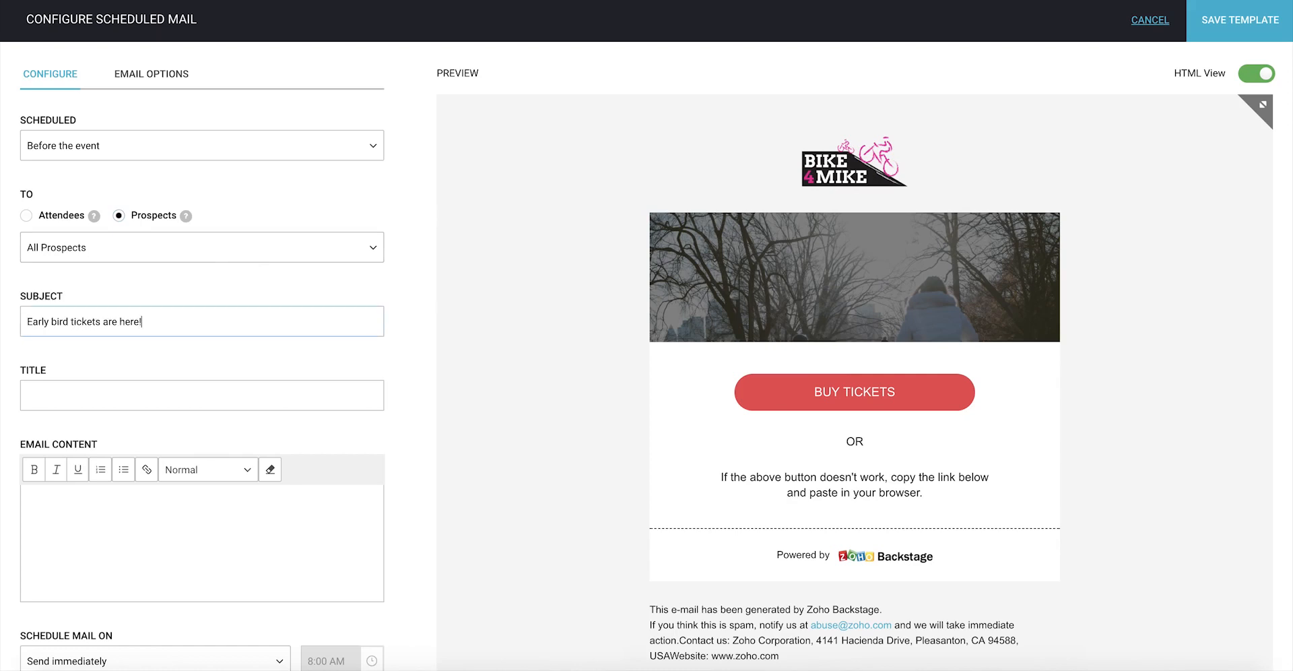
{"action": "left_click", "coordinate": [189, 395]}
{"action": "type", "text": "Hello, there!"}
{"action": "left_click", "coordinate": [115, 515]}
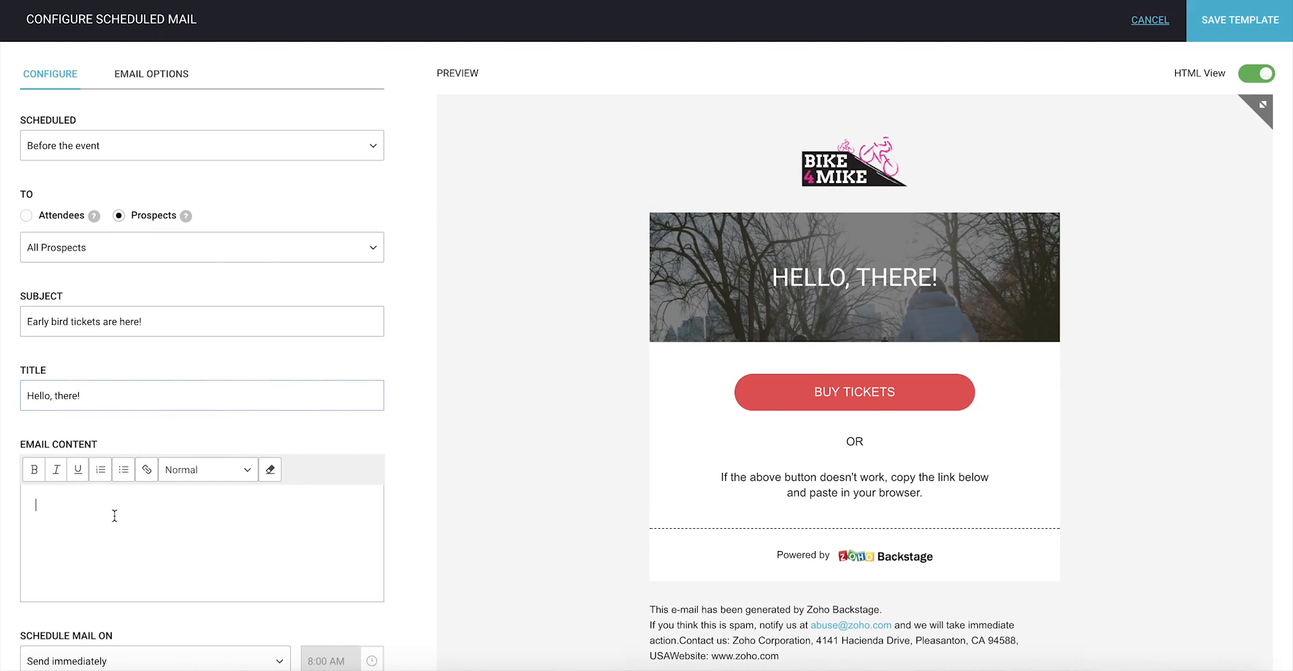
{"action": "key", "text": "super+v"}
Step: Schedule the mail for a week before the event at 9:00 AM
{"action": "scroll", "coordinate": [494, 568], "scroll_direction": "down", "scroll_amount": 2}
{"action": "left_click", "coordinate": [262, 544]}
{"action": "left_click", "coordinate": [252, 598]}
{"action": "left_click", "coordinate": [371, 544]}
{"action": "left_click", "coordinate": [290, 450]}
Step: Check the plain-text preview, return to HTML view, and save the template
{"action": "scroll", "coordinate": [1078, 323], "scroll_direction": "up", "scroll_amount": 1}
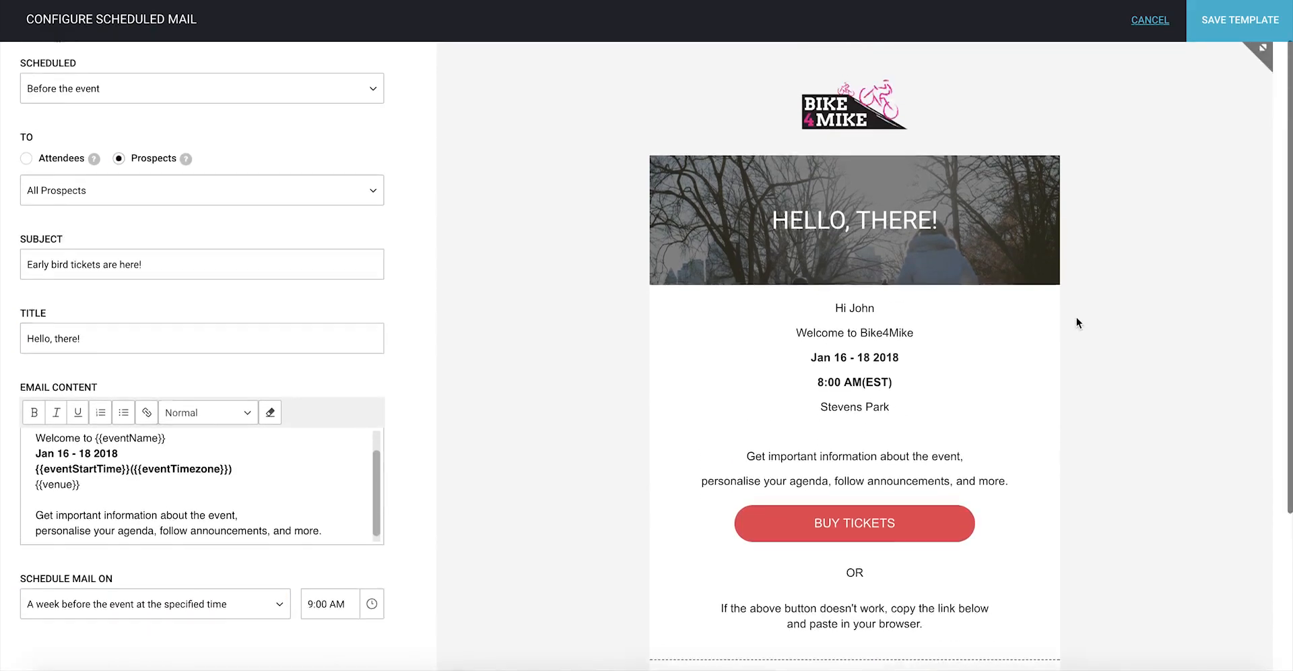
{"action": "scroll", "coordinate": [1076, 322], "scroll_direction": "up", "scroll_amount": 1}
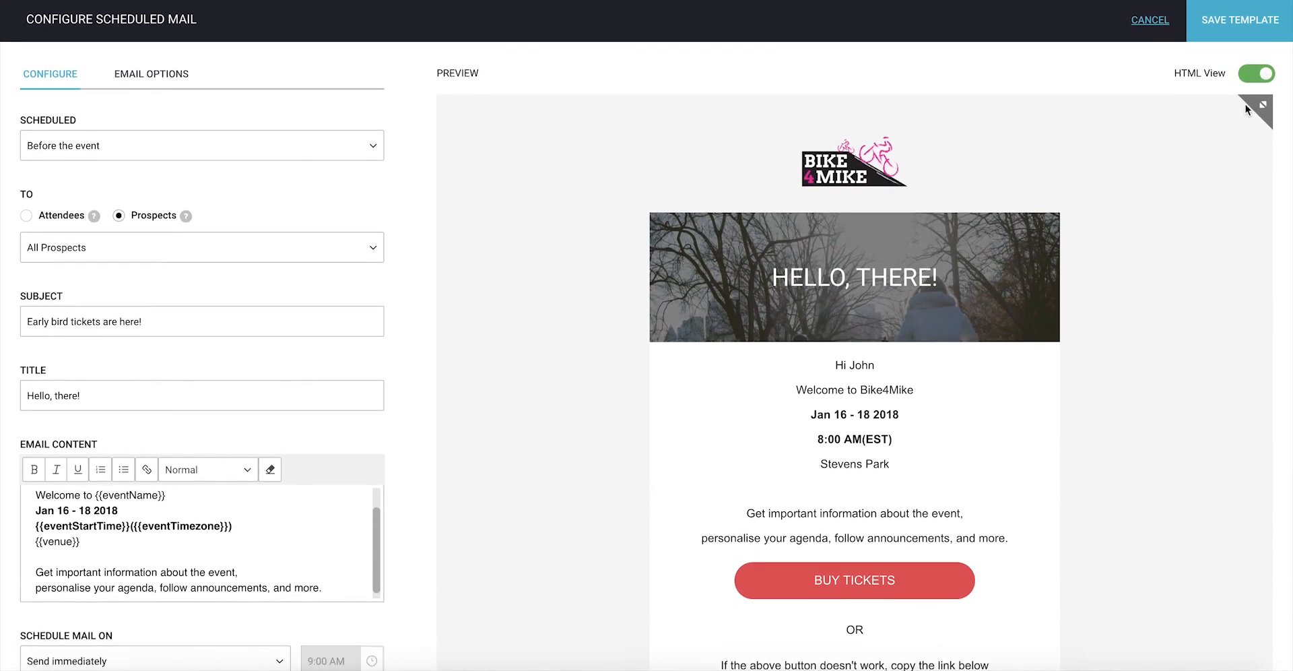
{"action": "left_click", "coordinate": [1253, 82]}
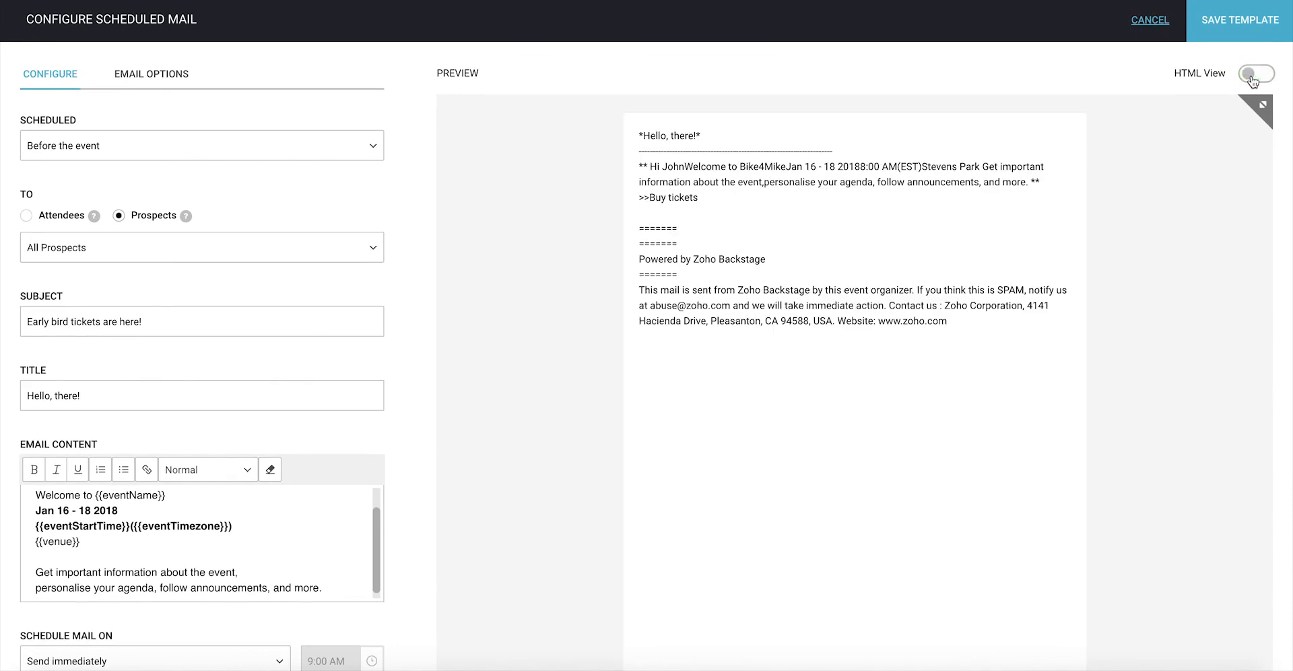
{"action": "left_click", "coordinate": [1253, 82]}
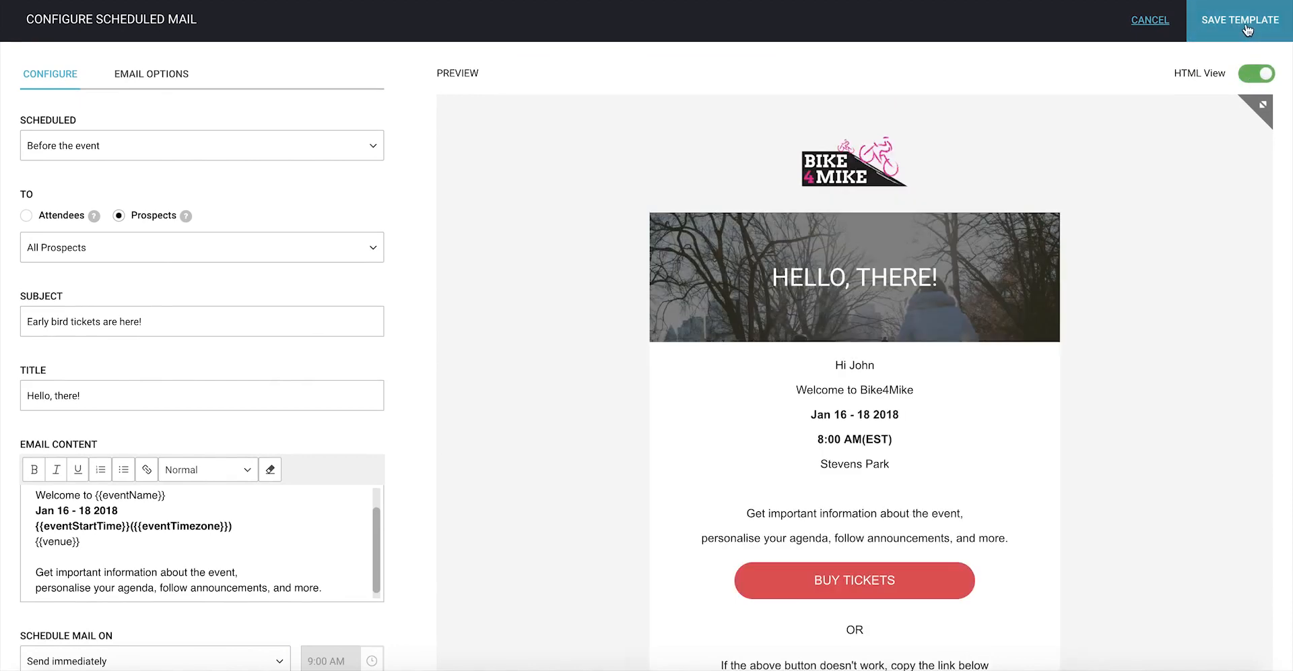
{"action": "left_click", "coordinate": [1247, 30]}
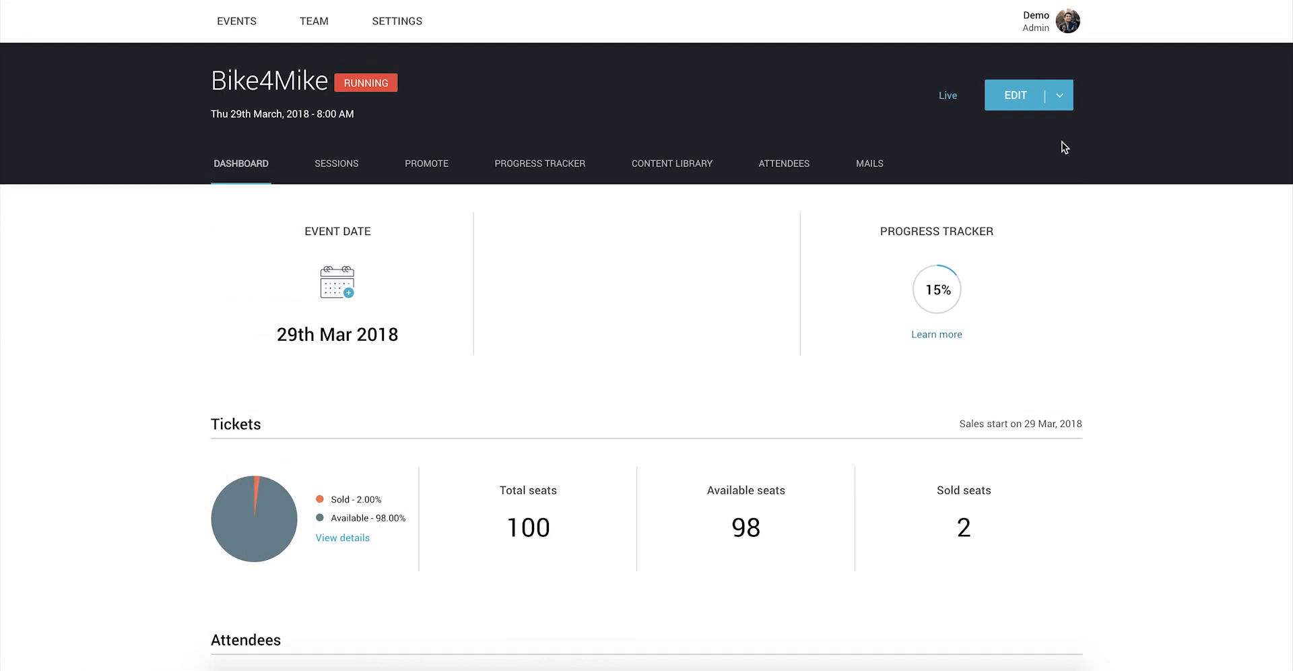
{"action": "left_click", "coordinate": [793, 182]}
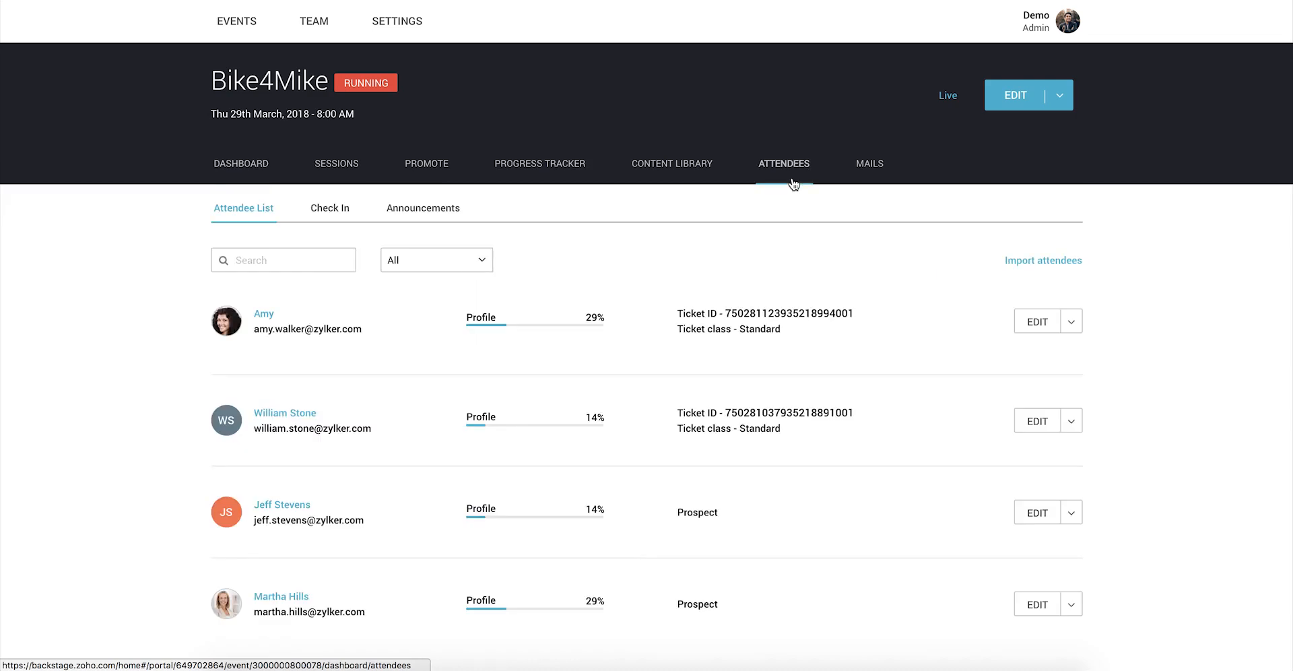
{"action": "left_click", "coordinate": [340, 216]}
{"action": "left_click", "coordinate": [503, 263]}
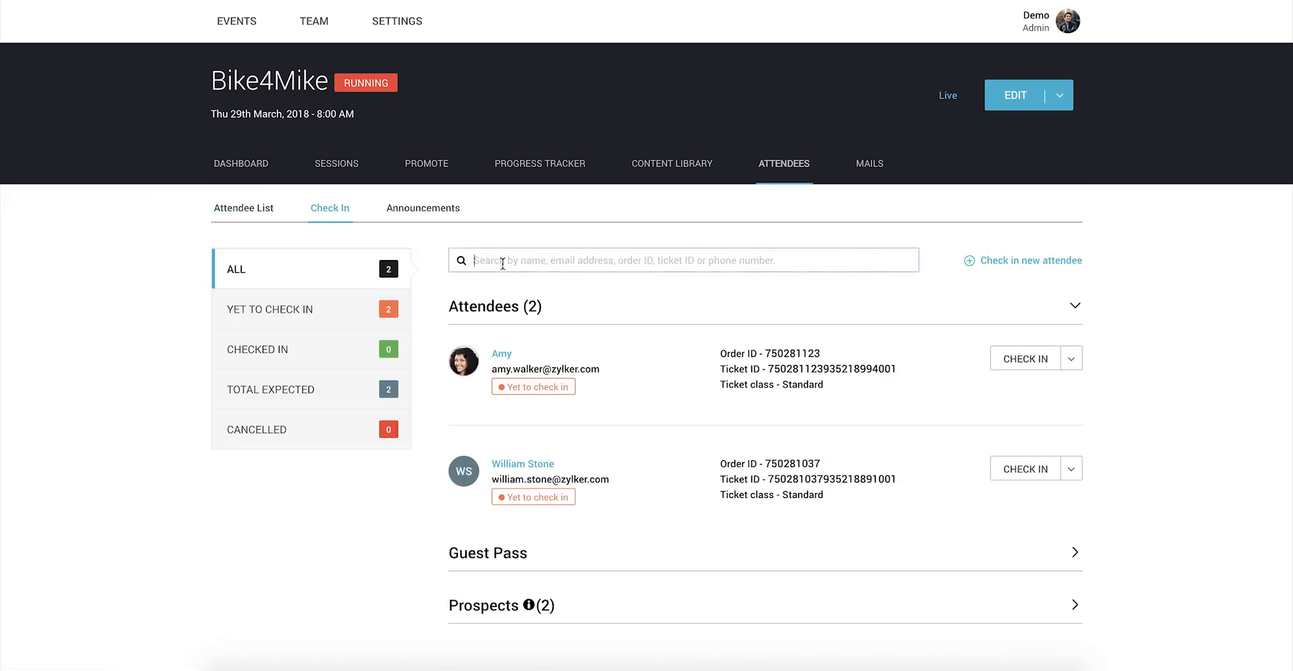
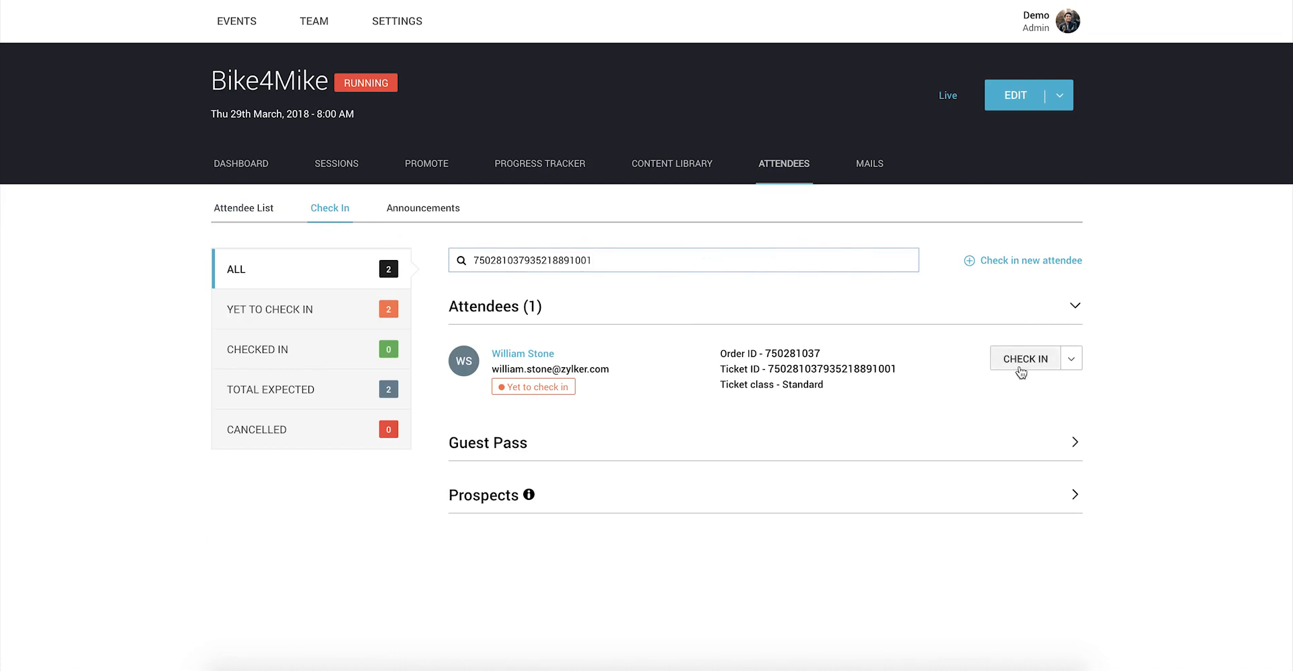
{"action": "left_click", "coordinate": [1022, 362]}
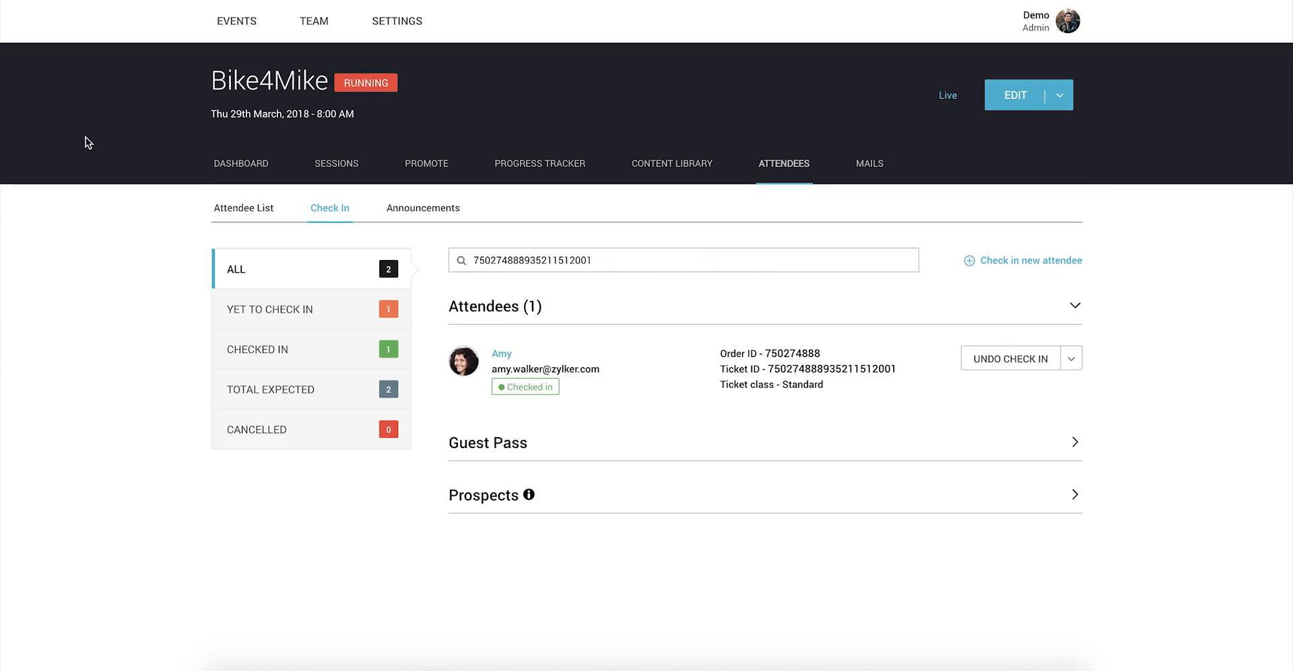
Step: Search for a prospect by their full name and begin checking them in
{"action": "key", "text": "ctrl+a"}
{"action": "key", "text": "BackSpace"}
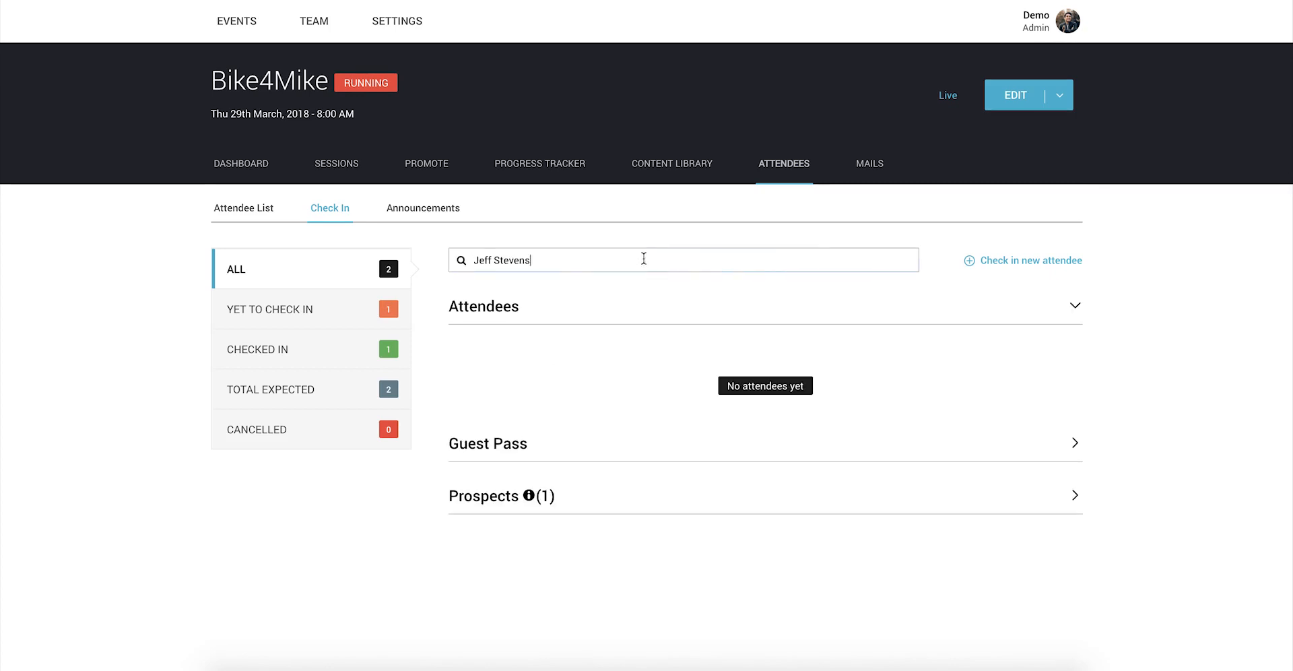
{"action": "left_click", "coordinate": [1074, 497]}
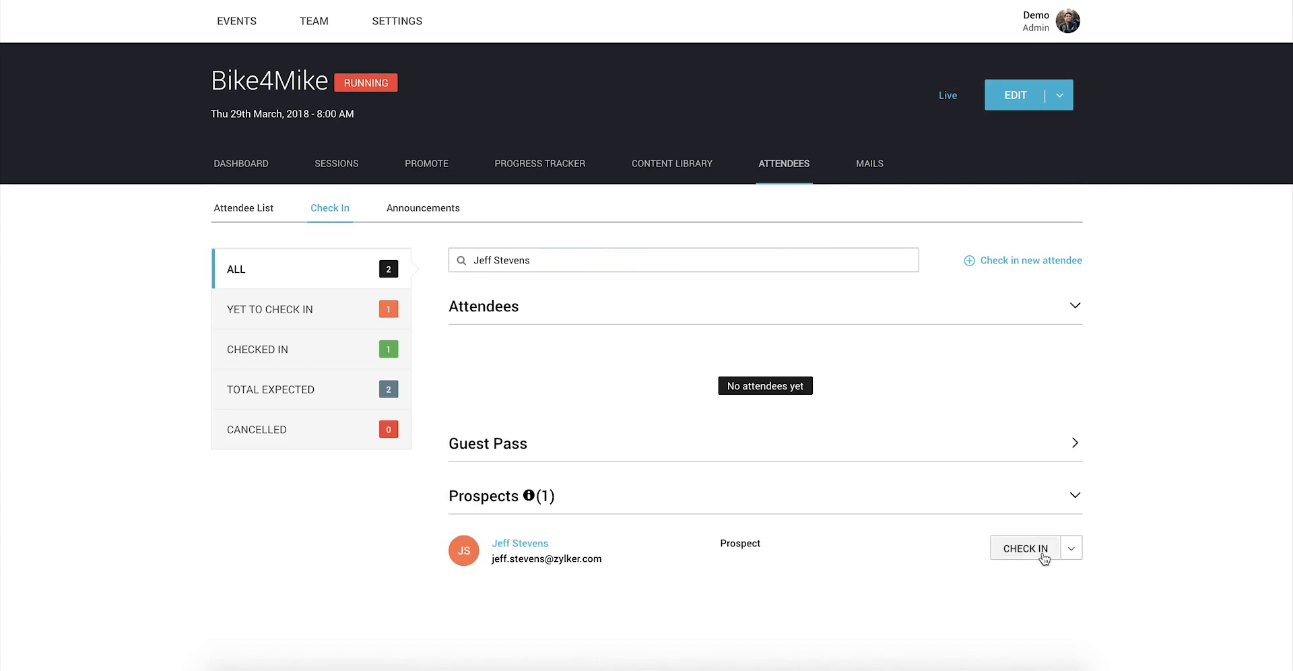
{"action": "left_click", "coordinate": [1044, 557]}
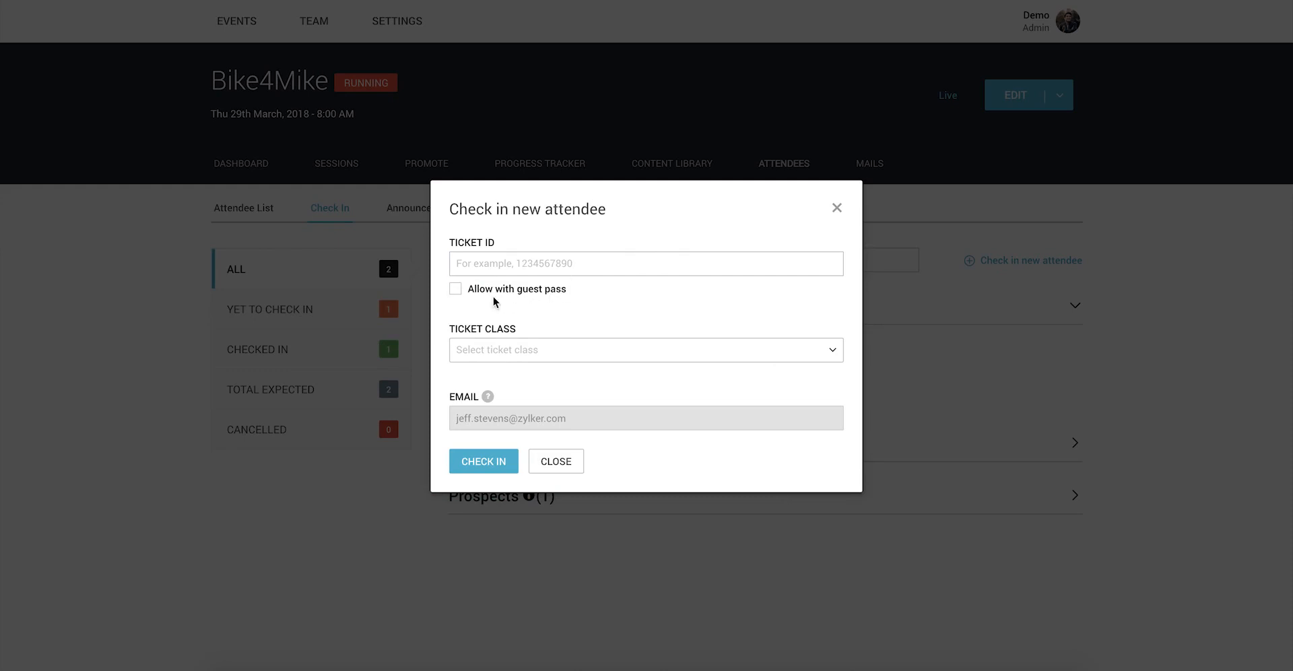
Step: Check in the prospect on a guest pass with the Standard ticket class
{"action": "left_click", "coordinate": [456, 289]}
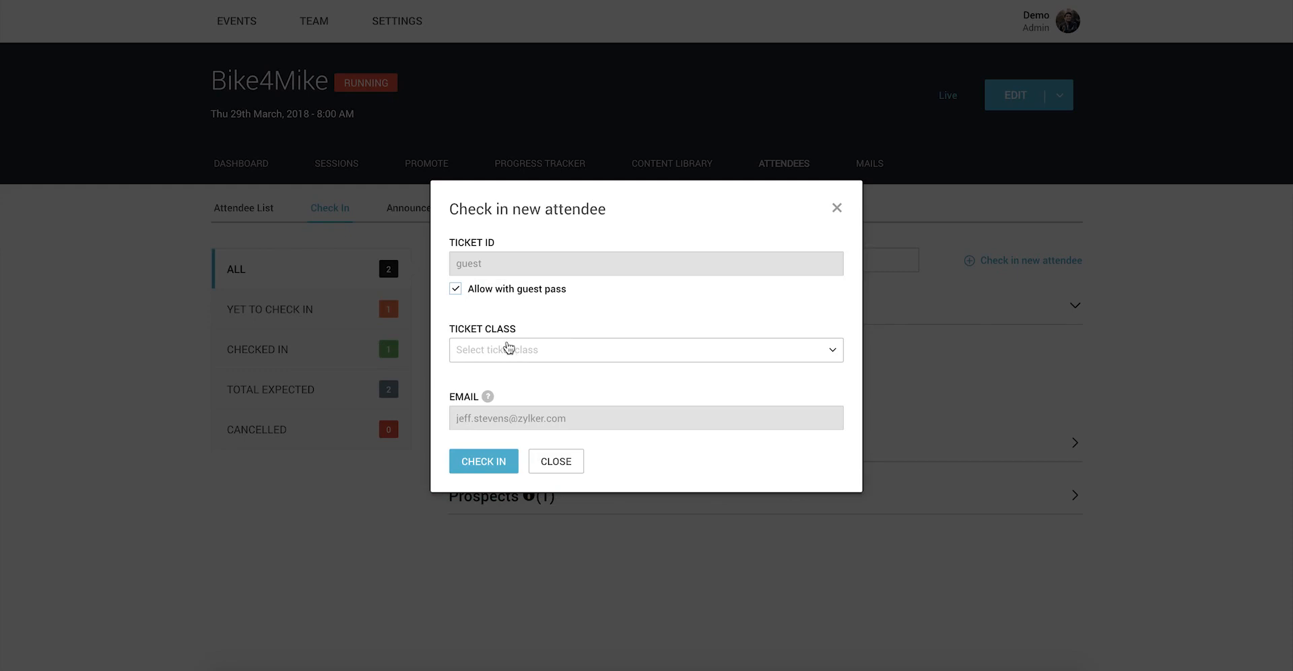
{"action": "left_click", "coordinate": [509, 349]}
{"action": "left_click", "coordinate": [517, 375]}
{"action": "left_click", "coordinate": [482, 462]}
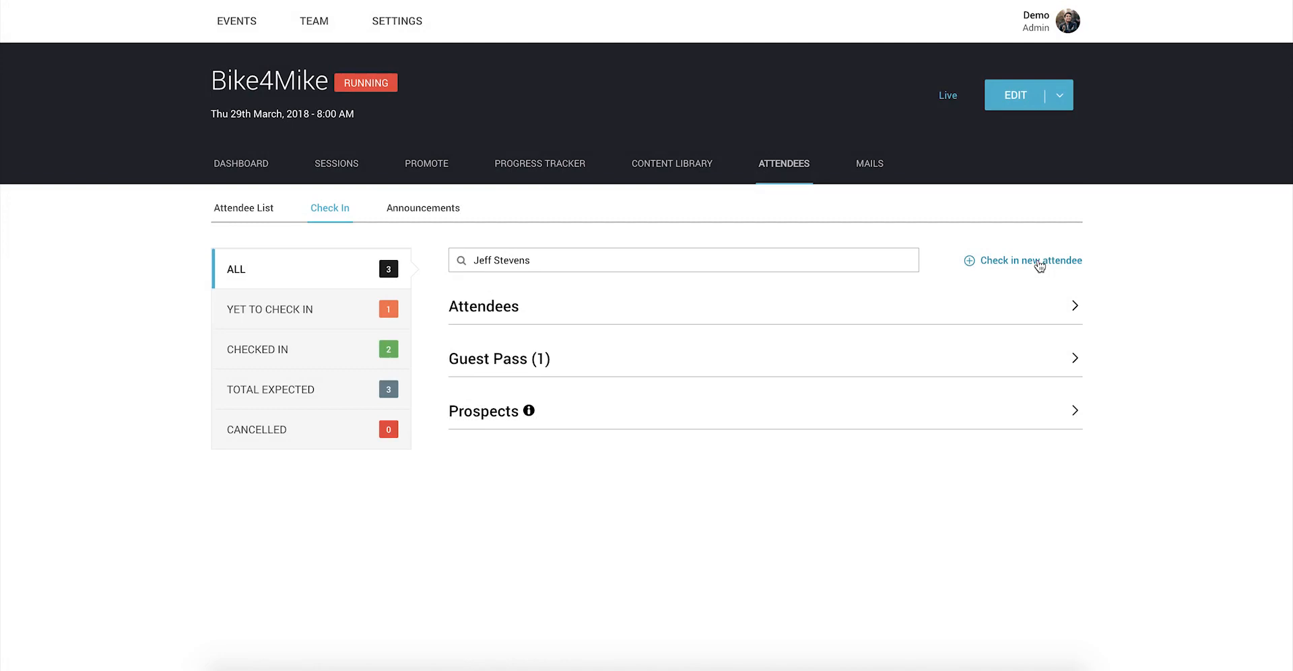
Step: Check in a new walk-in attendee on a Standard guest pass, entering their e-mail address
{"action": "left_click", "coordinate": [1039, 262]}
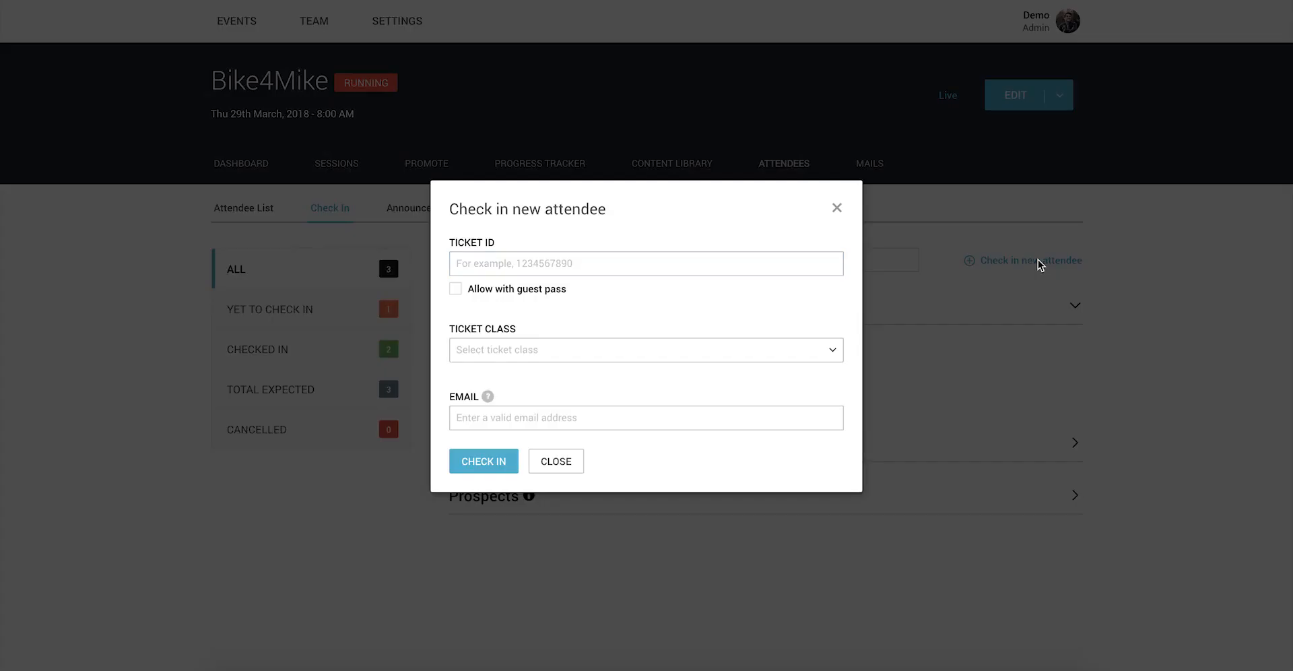
{"action": "left_click", "coordinate": [455, 289]}
{"action": "left_click", "coordinate": [481, 349]}
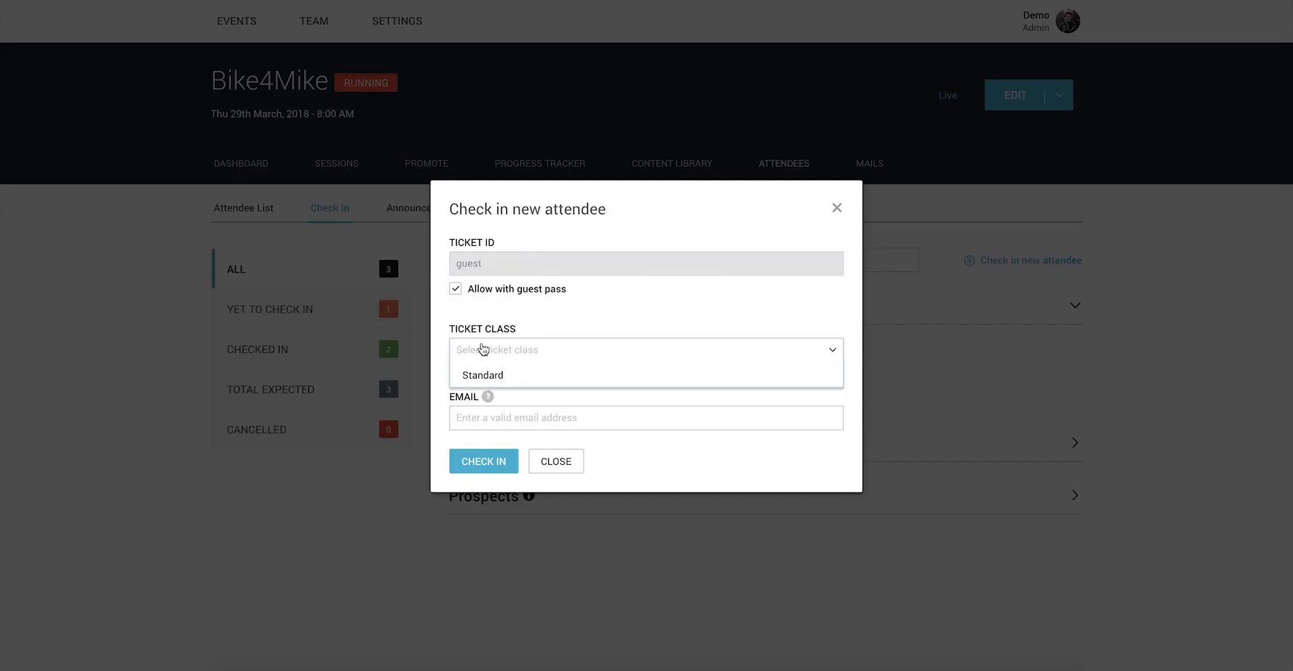
{"action": "left_click", "coordinate": [484, 377]}
{"action": "left_click", "coordinate": [484, 418]}
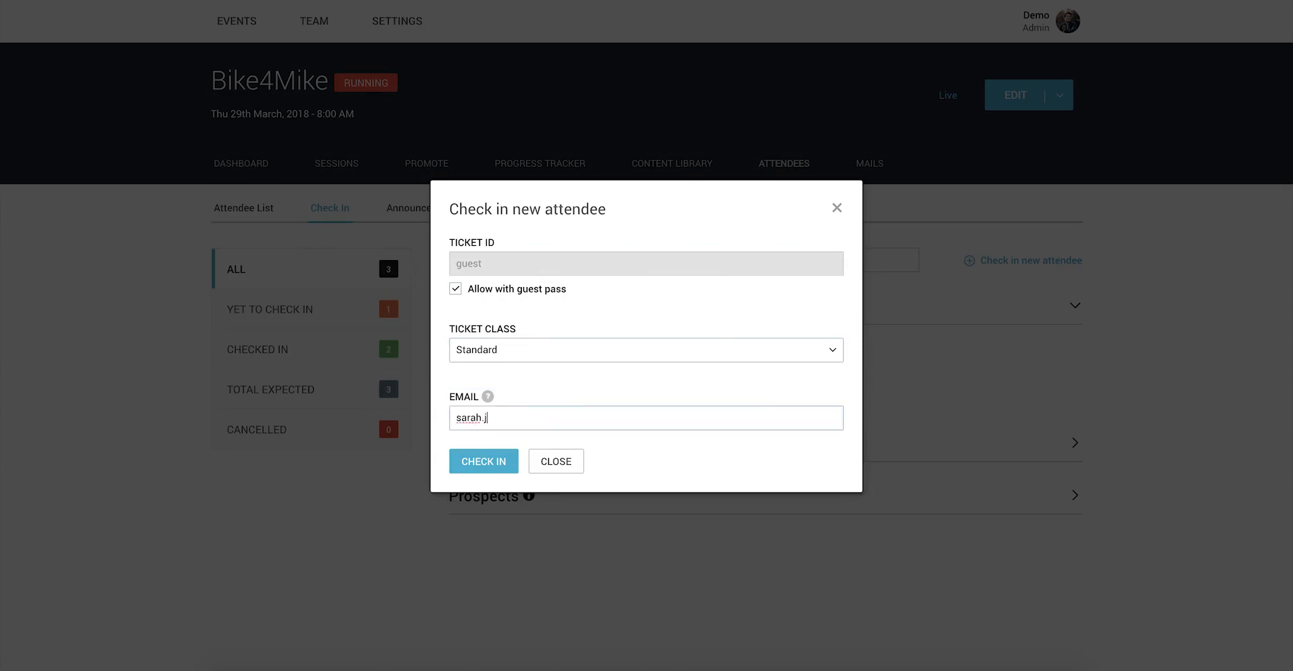
{"action": "left_click", "coordinate": [483, 460]}
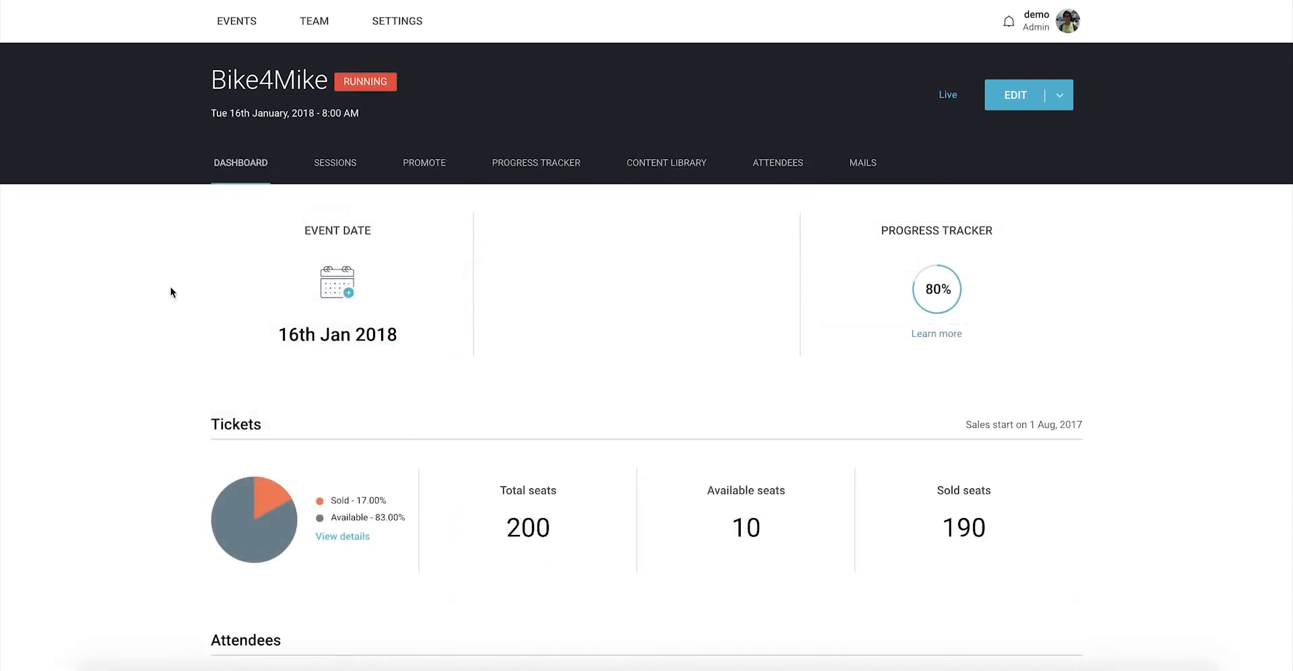
Step: Present the PaperCraft session's slides from the Sessions list
{"action": "left_click", "coordinate": [330, 176]}
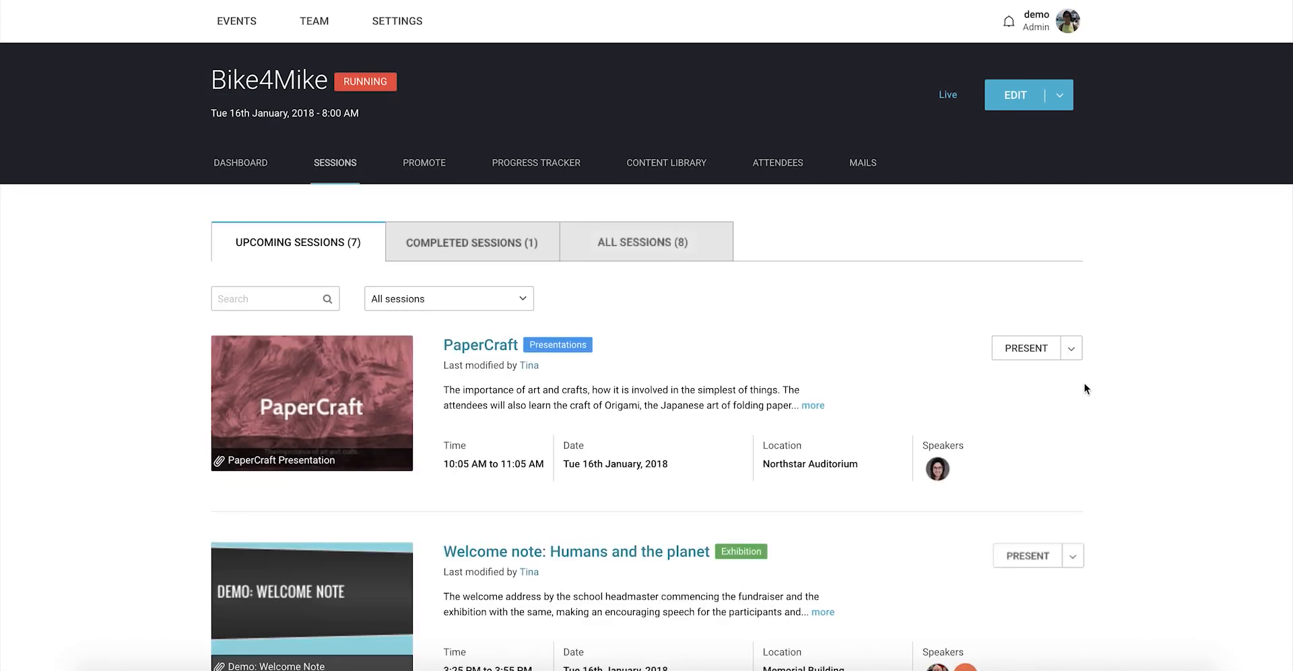
{"action": "left_click", "coordinate": [1026, 354]}
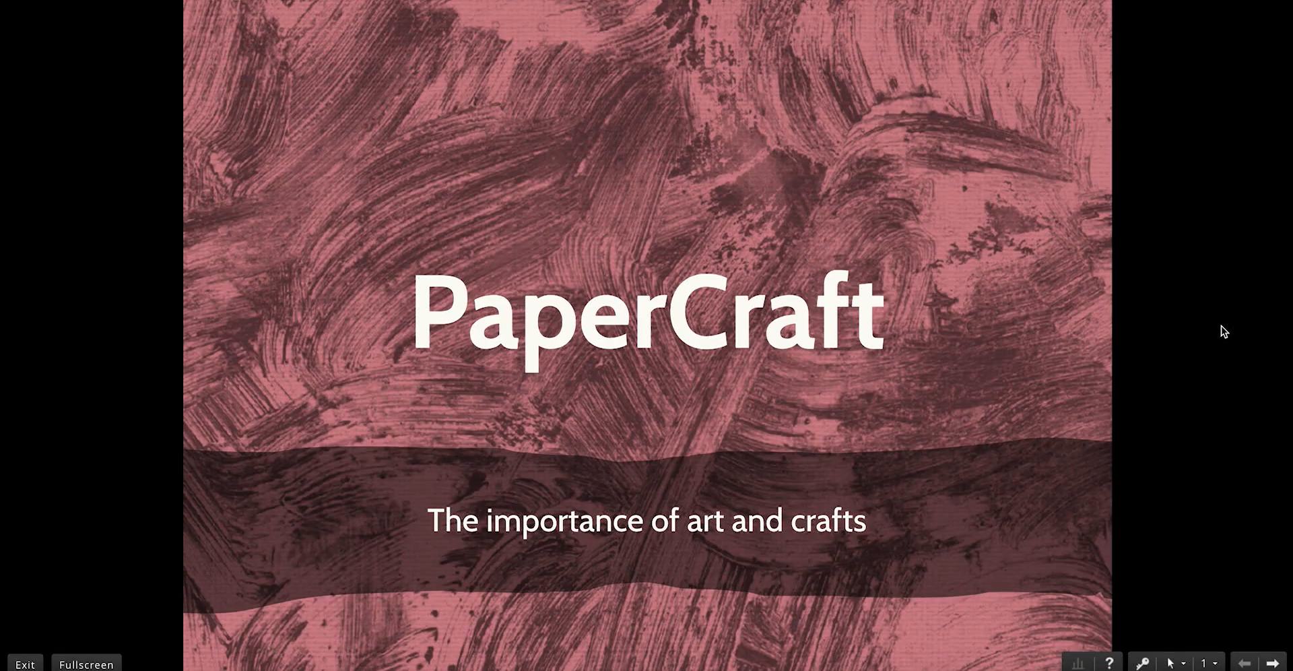